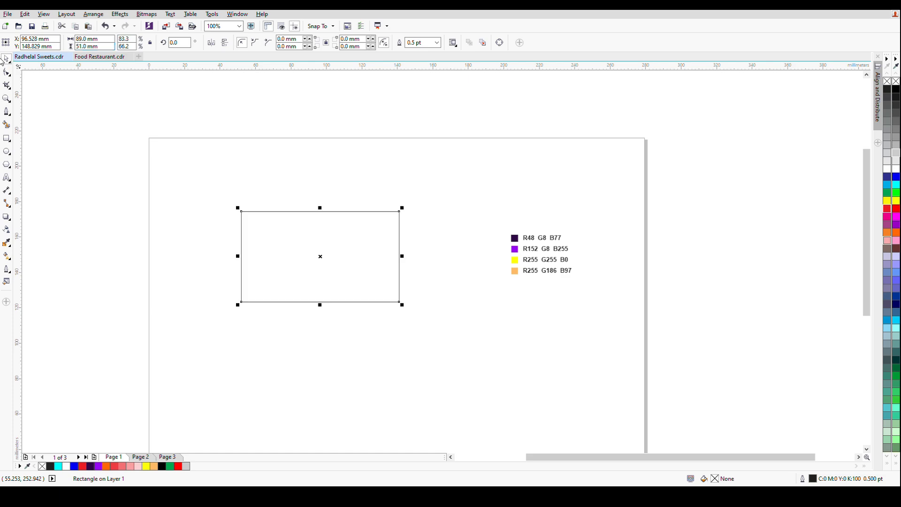
- Move the rectangle so its centre is at about X 110.8, Y 156.5 mm and round all its corners to about 4.5 mm
{"action": "left_click_drag", "start_coordinate": [282, 253], "coordinate": [308, 240]}
{"action": "left_click", "coordinate": [7, 72]}
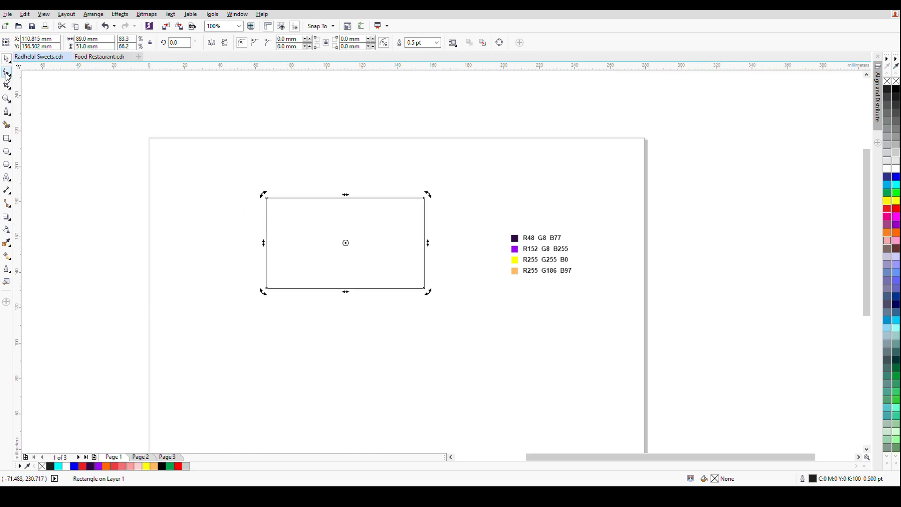
{"action": "left_click_drag", "start_coordinate": [425, 199], "coordinate": [424, 207]}
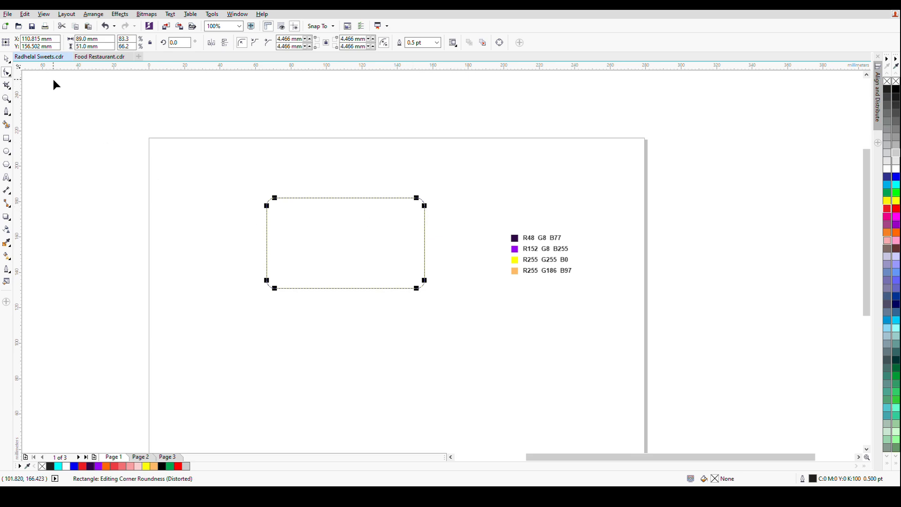
{"action": "key", "text": "space"}
{"action": "left_click", "coordinate": [215, 171]}
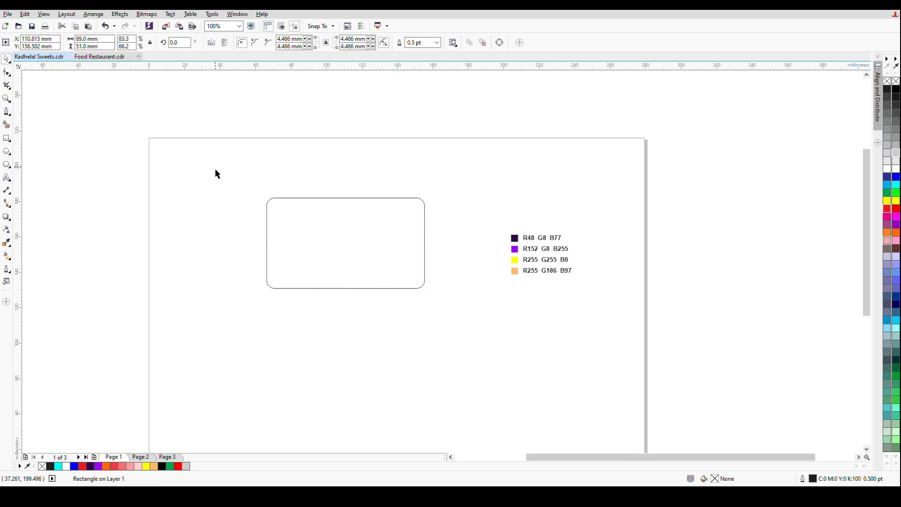
- Draw a full-height rectangle about 39 mm wide inside the rounded rectangle and centre it horizontally on that shape
{"action": "left_click", "coordinate": [358, 251]}
{"action": "scroll", "coordinate": [338, 233], "scroll_direction": "up", "scroll_amount": 1}
{"action": "left_click_drag", "start_coordinate": [337, 294], "coordinate": [363, 277]}
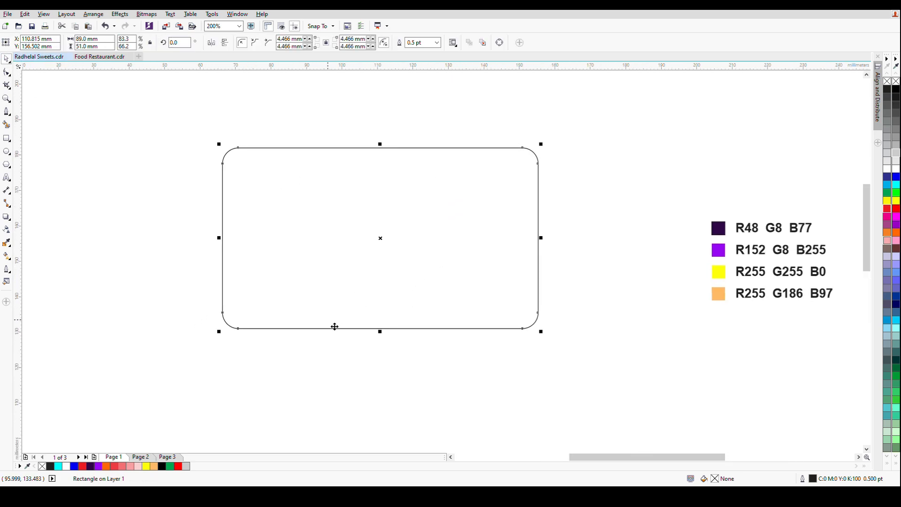
{"action": "left_click", "coordinate": [294, 379]}
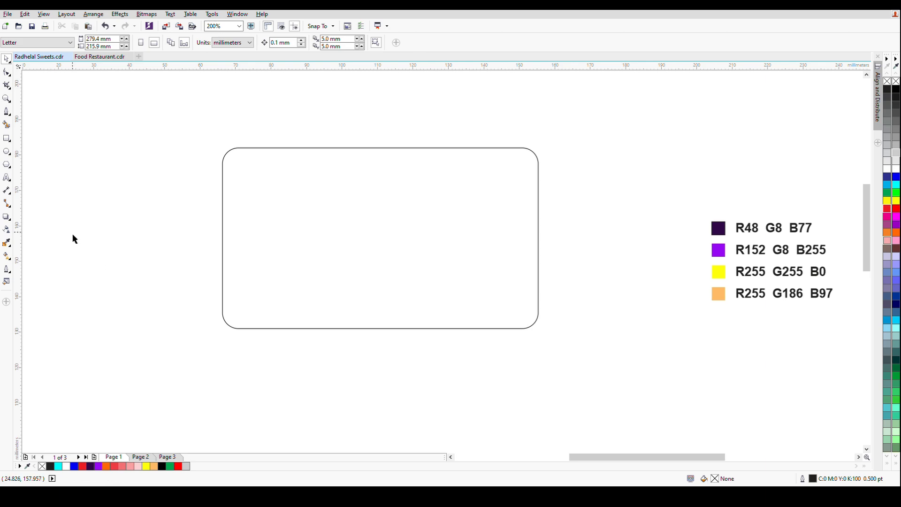
{"action": "left_click", "coordinate": [6, 137]}
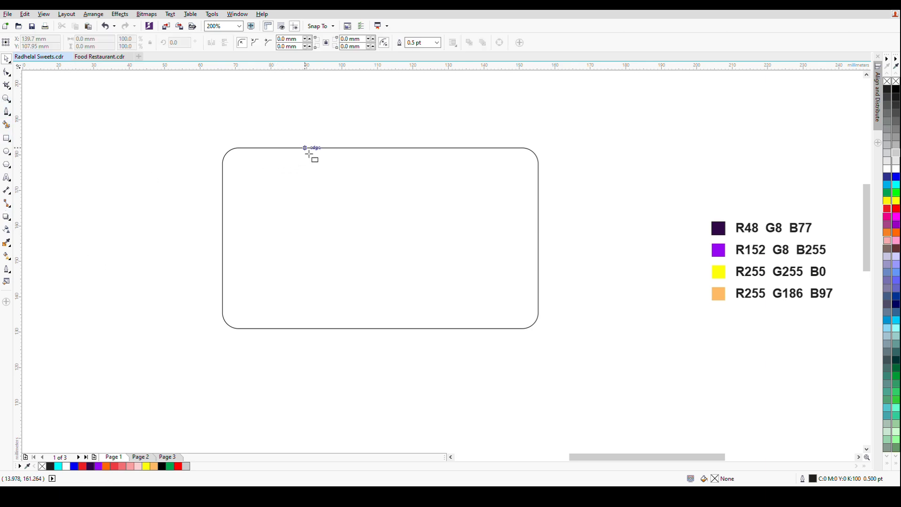
{"action": "left_click_drag", "start_coordinate": [306, 149], "coordinate": [446, 329]}
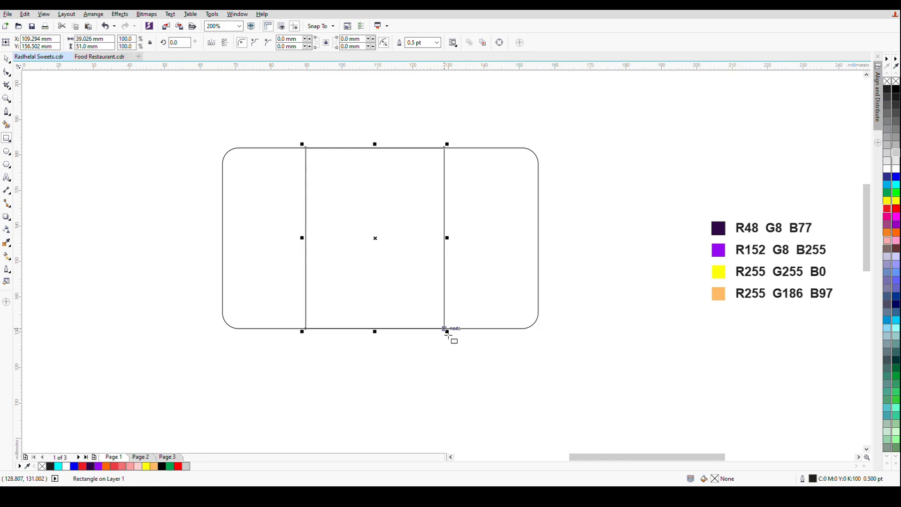
{"action": "left_click", "coordinate": [8, 61]}
{"action": "left_click", "coordinate": [270, 214], "text": "shift"}
{"action": "key", "text": "c"}
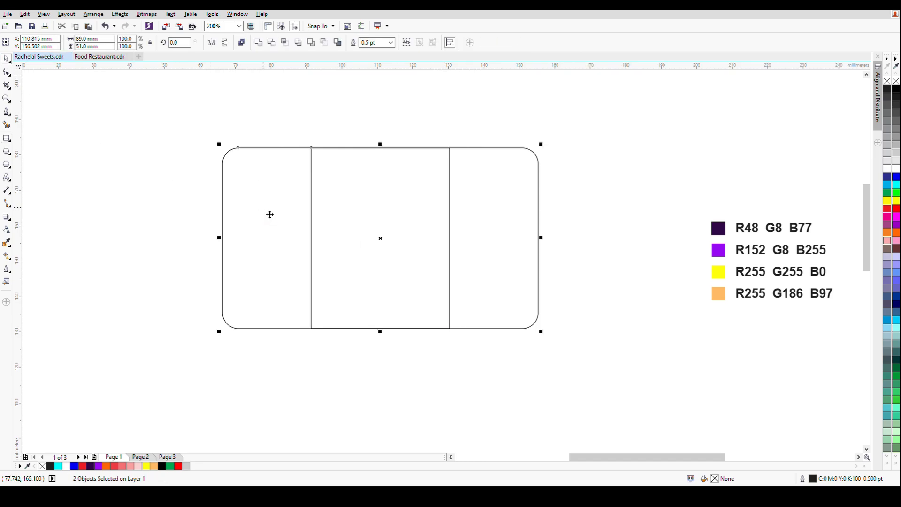
{"action": "left_click", "coordinate": [164, 214]}
- Narrow the middle rectangle to about 36.7 mm and centre it horizontally on the rounded rectangle again
{"action": "left_click", "coordinate": [398, 240]}
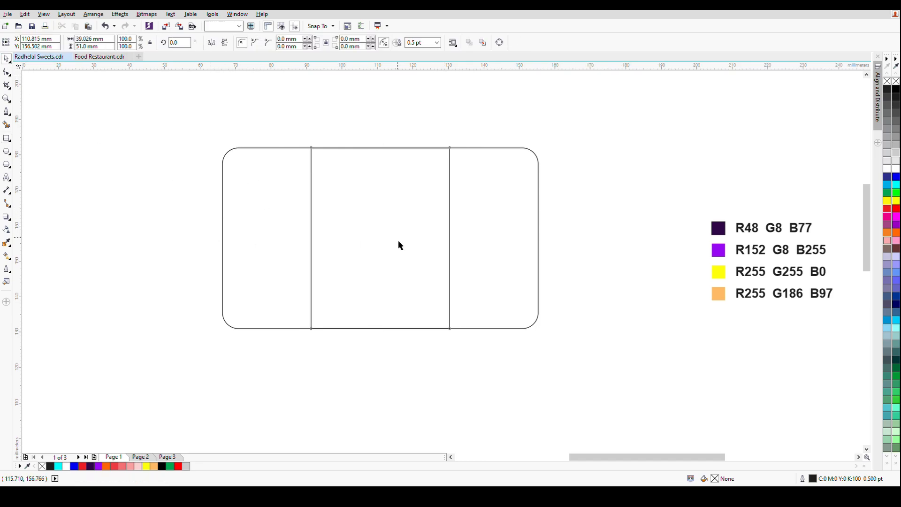
{"action": "left_click_drag", "start_coordinate": [458, 246], "coordinate": [449, 247]}
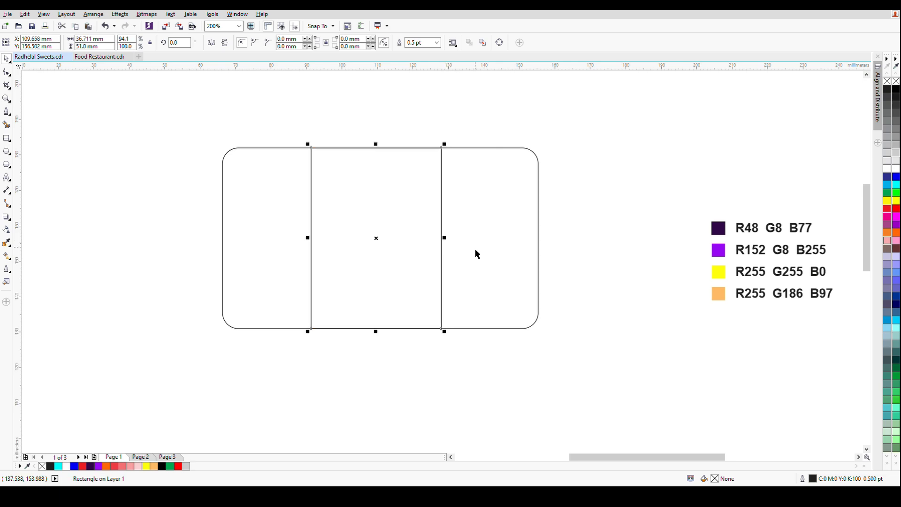
{"action": "left_click", "coordinate": [482, 253], "text": "shift"}
{"action": "key", "text": "c"}
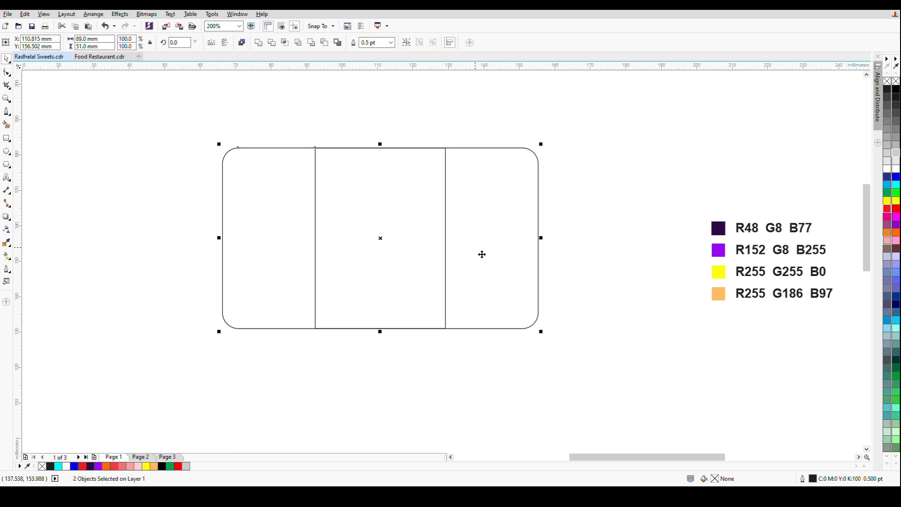
{"action": "left_click", "coordinate": [435, 359]}
{"action": "left_click", "coordinate": [484, 245]}
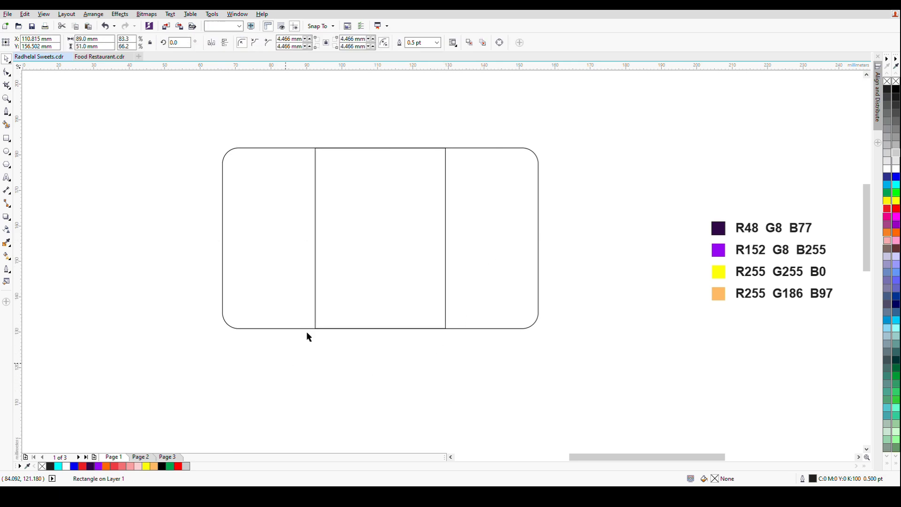
{"action": "left_click", "coordinate": [358, 245]}
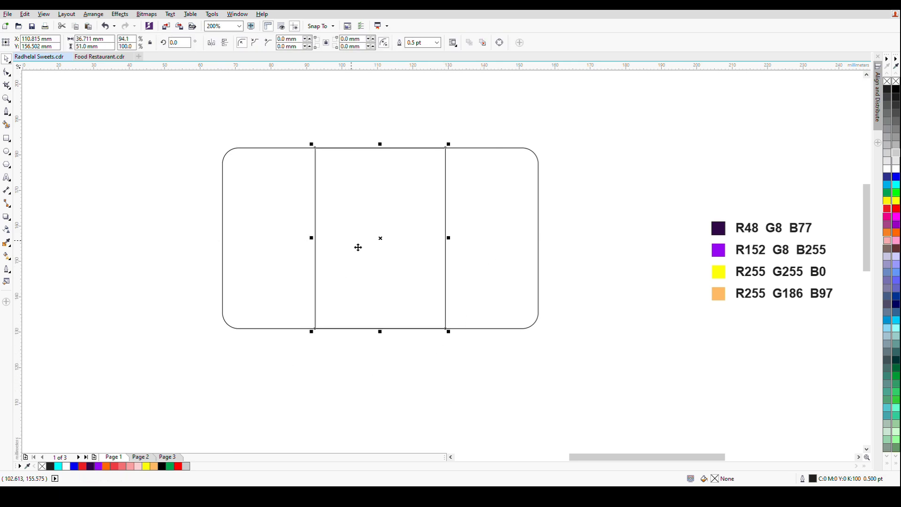
{"action": "left_click", "coordinate": [7, 256]}
{"action": "left_click_drag", "start_coordinate": [373, 150], "coordinate": [374, 329]}
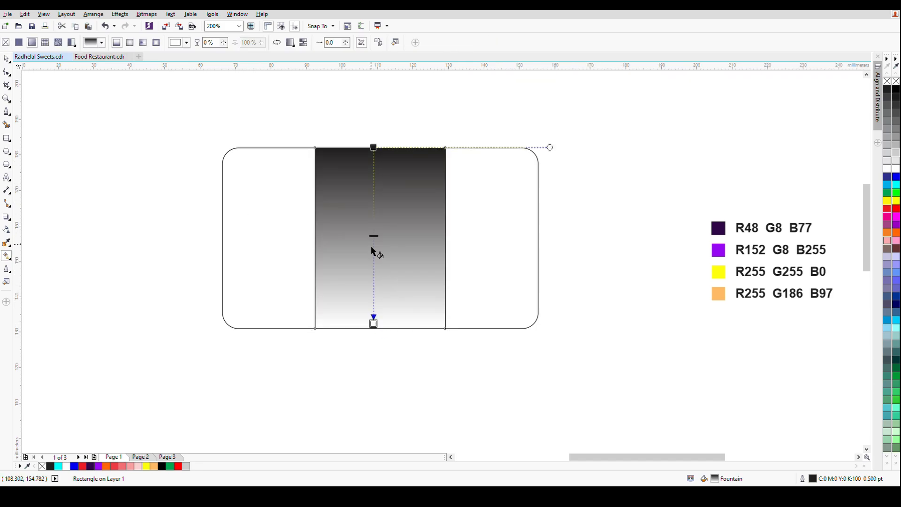
{"action": "double_click", "coordinate": [374, 240]}
{"action": "left_click", "coordinate": [374, 148]}
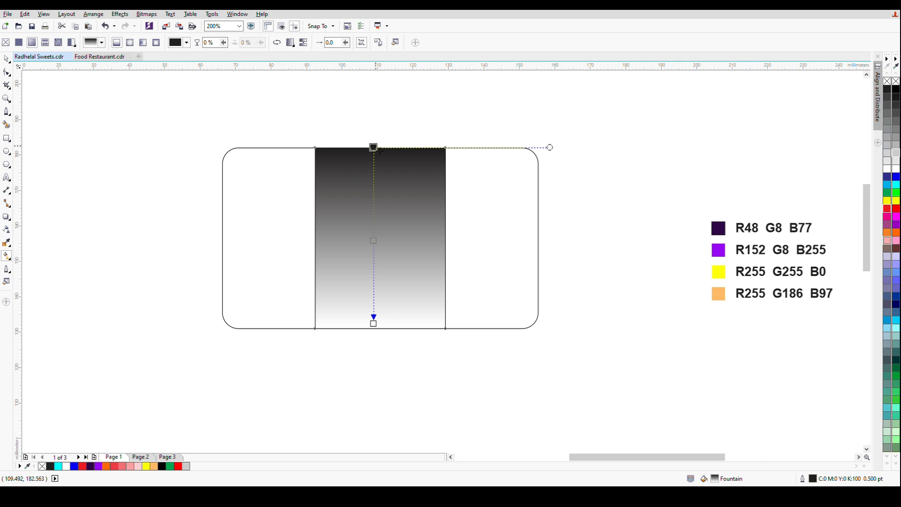
- Fill the middle rectangle with the orange sampled from the R255 G186 B97 reference swatch
{"action": "left_click", "coordinate": [6, 243]}
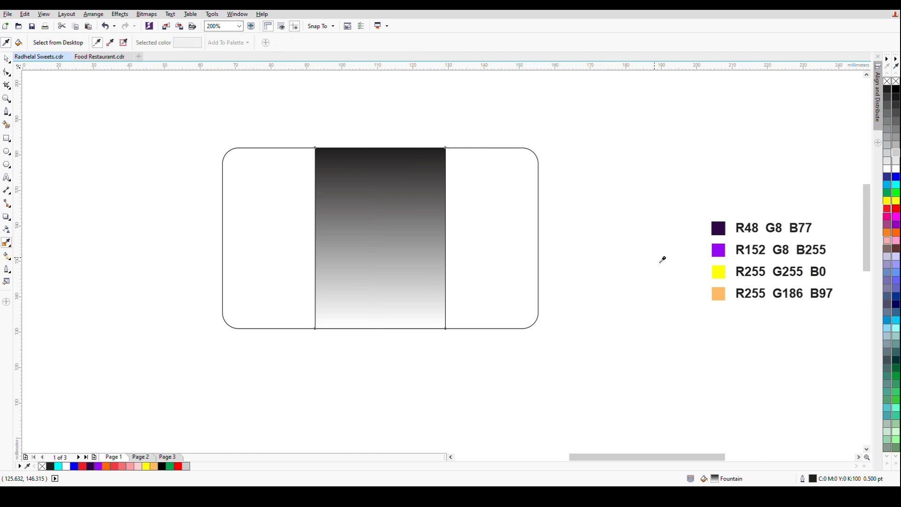
{"action": "left_click", "coordinate": [724, 295]}
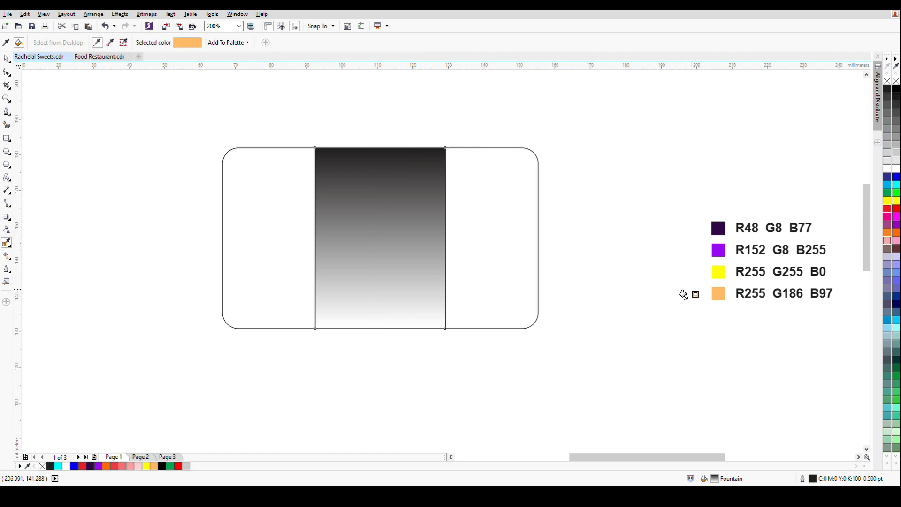
{"action": "left_click", "coordinate": [402, 166]}
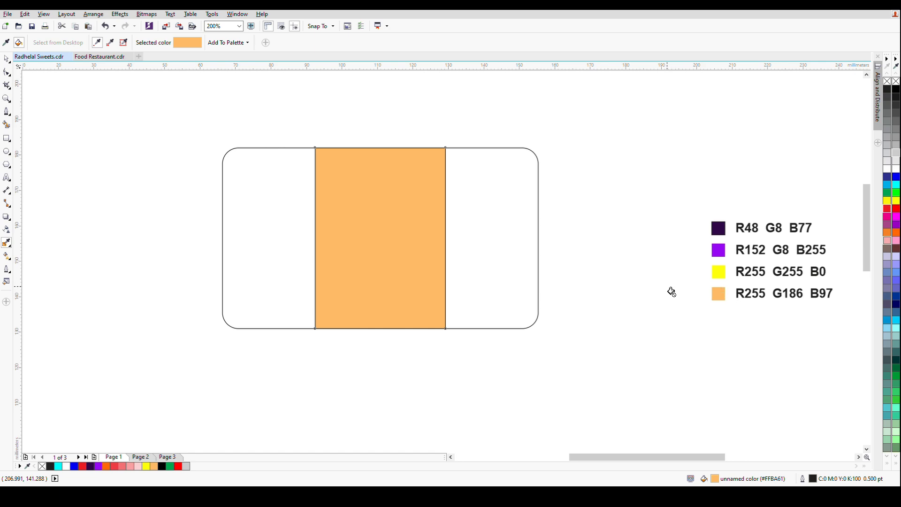
{"action": "key", "text": "space"}
- Apply a vertical gradient to the middle rectangle with orange at the top and bottom and yellow at the midpoint
{"action": "left_click", "coordinate": [6, 256]}
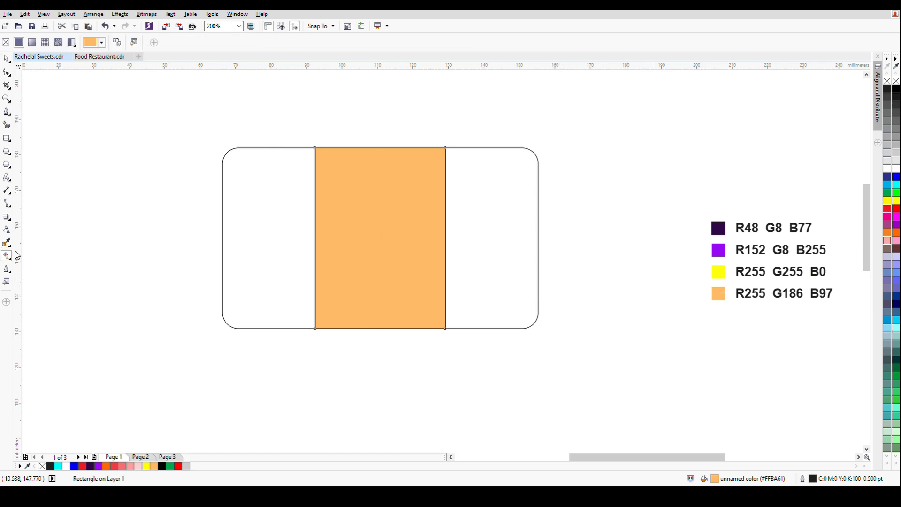
{"action": "left_click_drag", "start_coordinate": [373, 150], "coordinate": [372, 329]}
{"action": "double_click", "coordinate": [373, 240]}
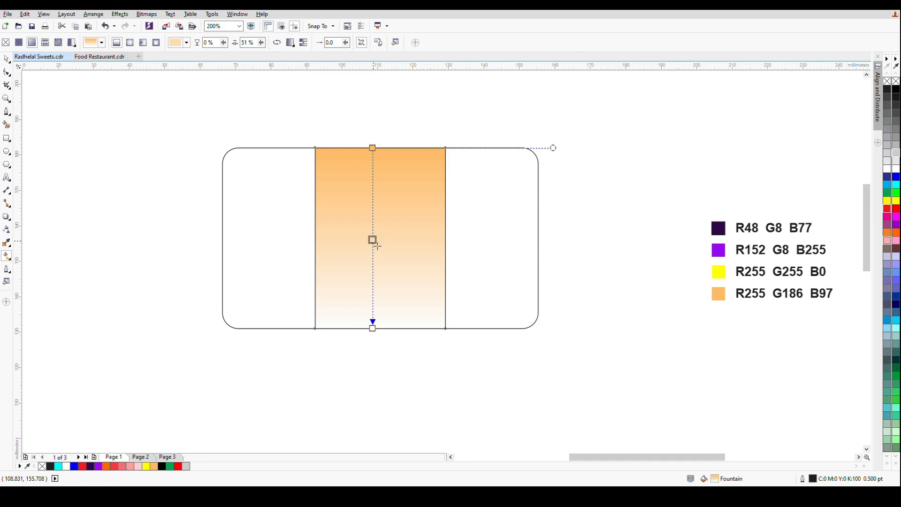
{"action": "left_click", "coordinate": [146, 466]}
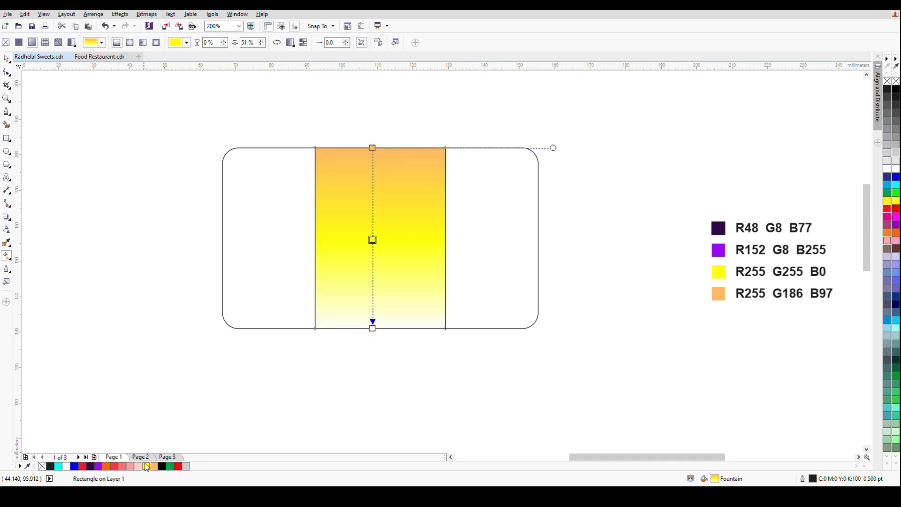
{"action": "left_click", "coordinate": [373, 328]}
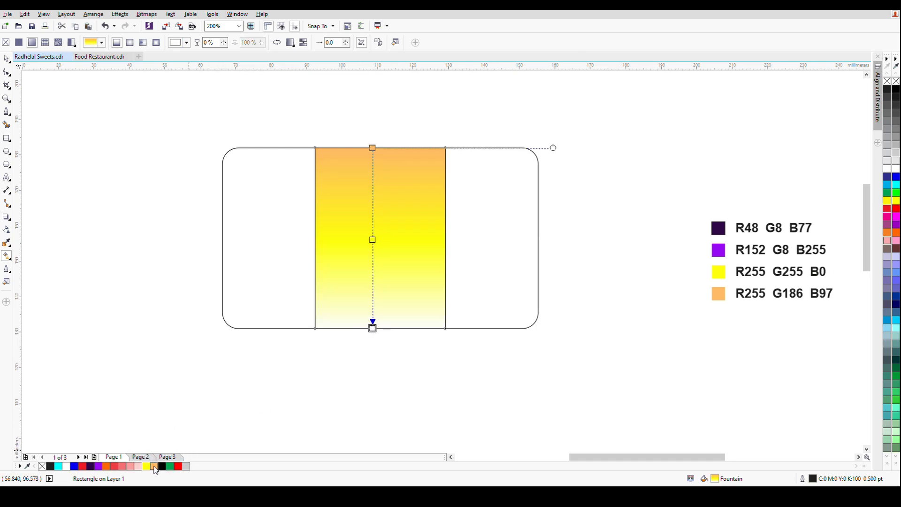
- Extend the middle rectangle's gradient beyond its top and bottom edges and remove the rectangle's outline
{"action": "left_click_drag", "start_coordinate": [378, 152], "coordinate": [378, 89]}
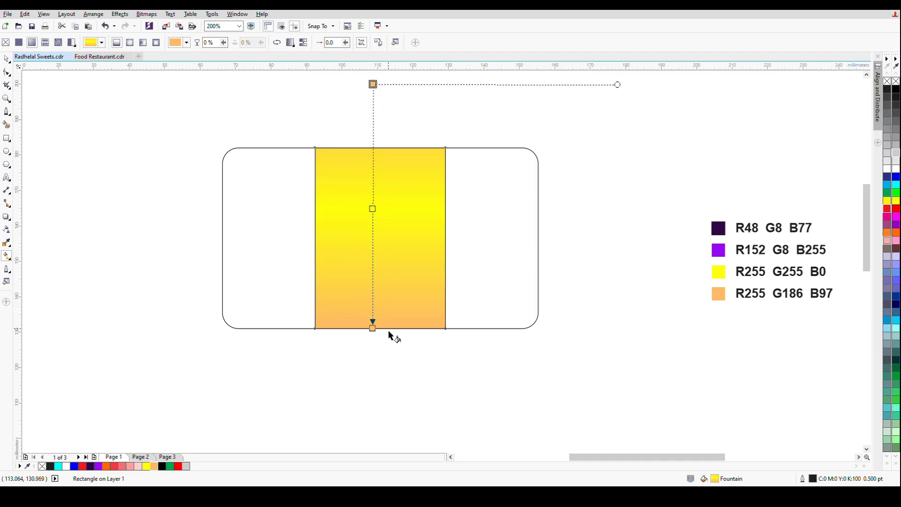
{"action": "left_click_drag", "start_coordinate": [373, 328], "coordinate": [381, 364]}
{"action": "key", "text": "space"}
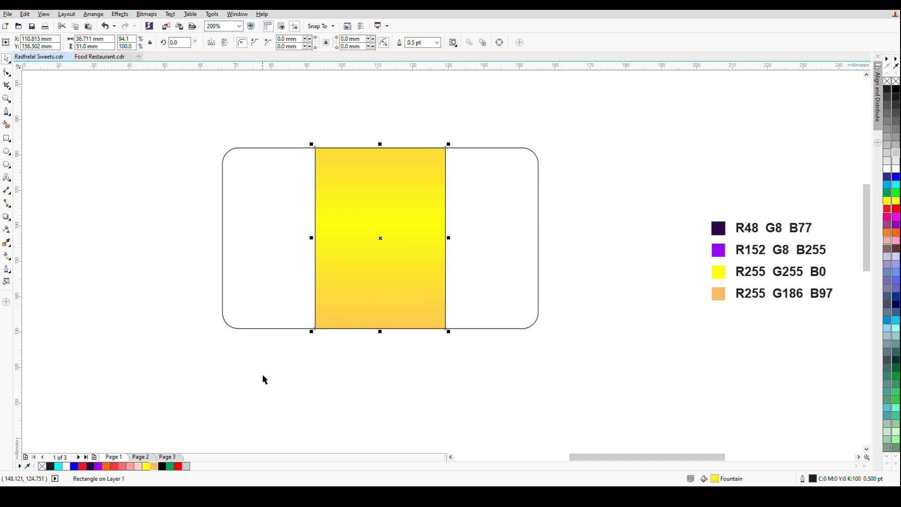
{"action": "right_click", "coordinate": [44, 465]}
{"action": "left_click", "coordinate": [140, 296]}
- Give the rounded rectangle a horizontal gradient with dark purple R48 G8 B77 at both ends and purple R152 G8 B255 in the middle
{"action": "left_click", "coordinate": [263, 232]}
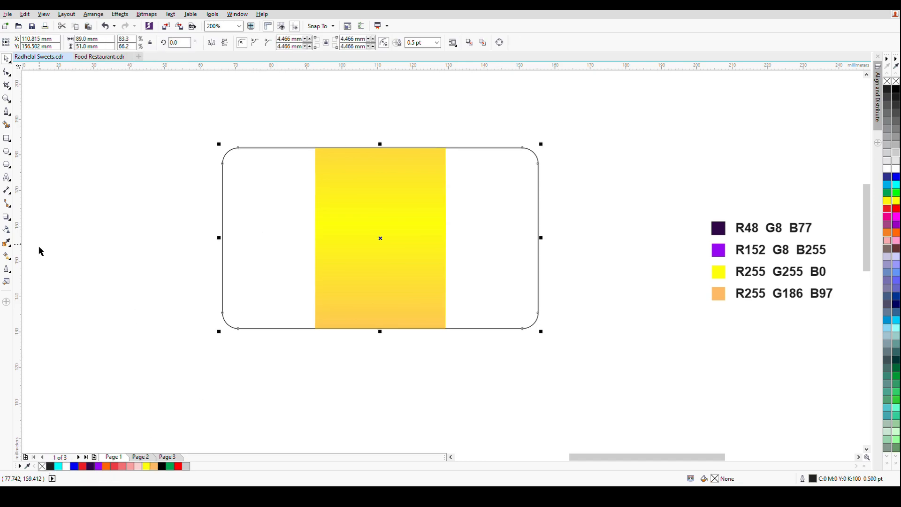
{"action": "left_click", "coordinate": [6, 258]}
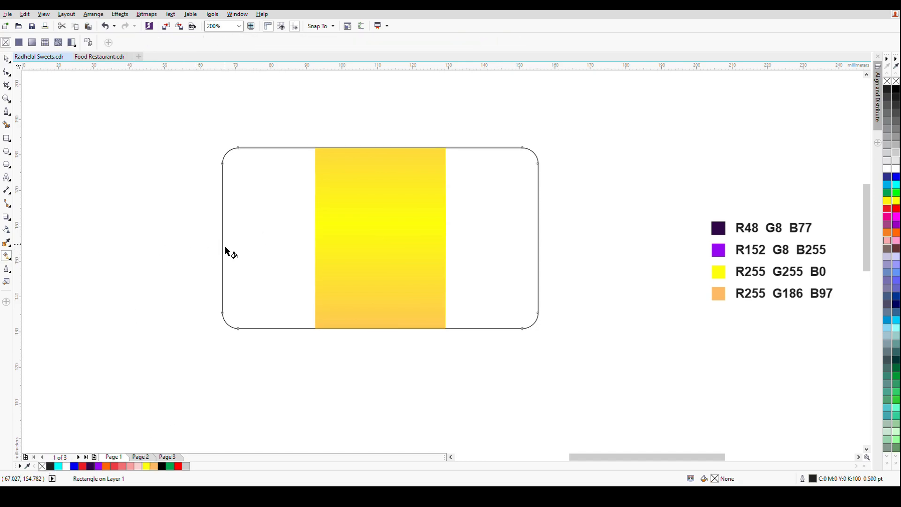
{"action": "left_click_drag", "start_coordinate": [225, 247], "coordinate": [538, 245]}
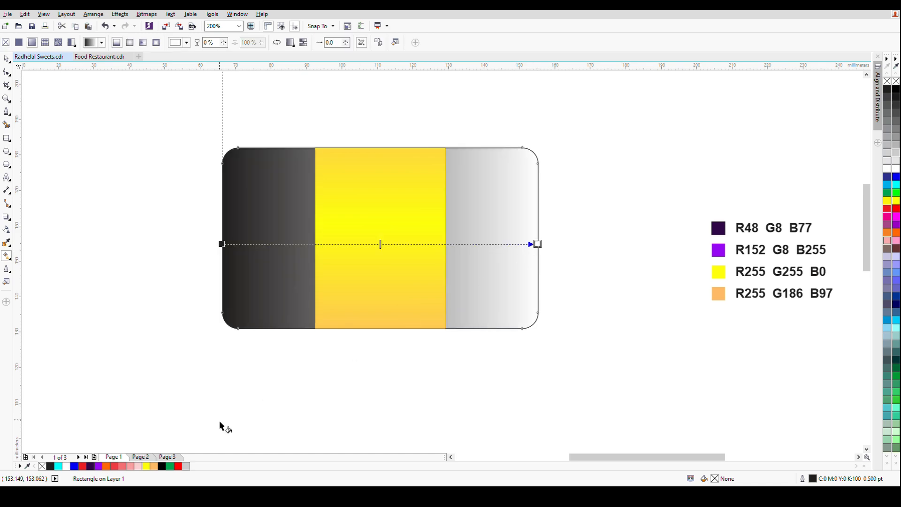
{"action": "left_click", "coordinate": [90, 466]}
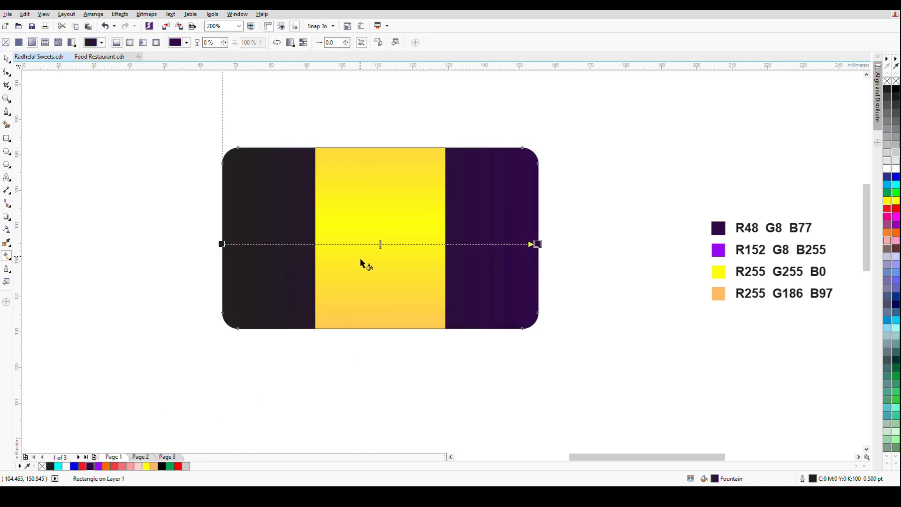
{"action": "double_click", "coordinate": [378, 244]}
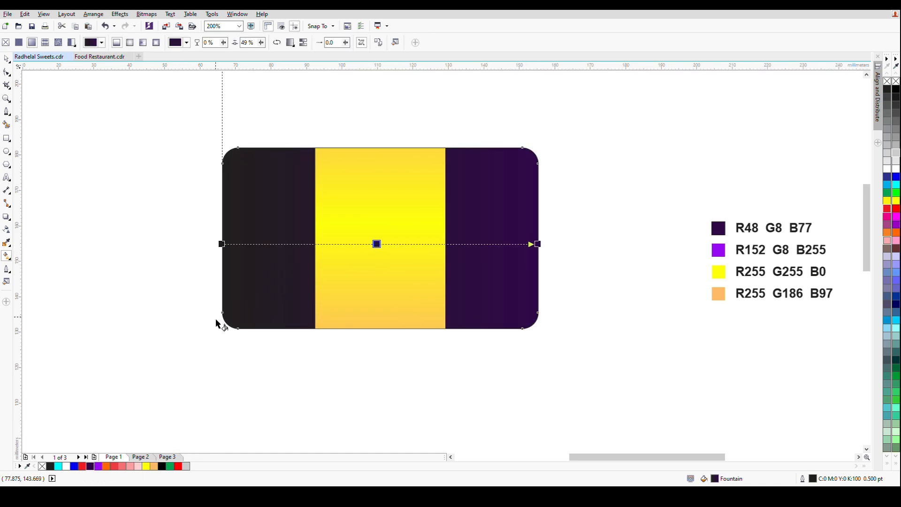
{"action": "left_click", "coordinate": [99, 467]}
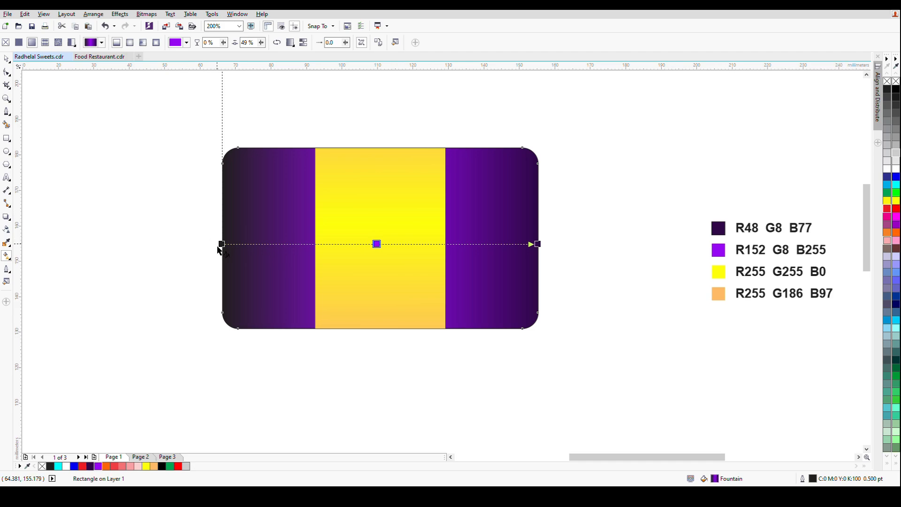
{"action": "left_click", "coordinate": [222, 244]}
{"action": "left_click", "coordinate": [93, 467]}
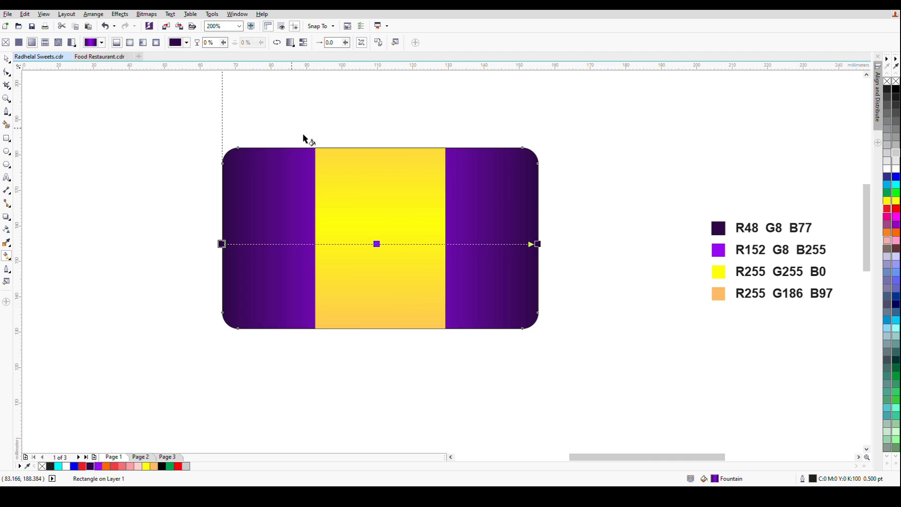
- Stretch both ends of the purple gradient well beyond the rounded rectangle's sides to lighten its edges, and deselect the shape
{"action": "left_click_drag", "start_coordinate": [544, 250], "coordinate": [600, 245]}
{"action": "left_click_drag", "start_coordinate": [223, 244], "coordinate": [142, 245]}
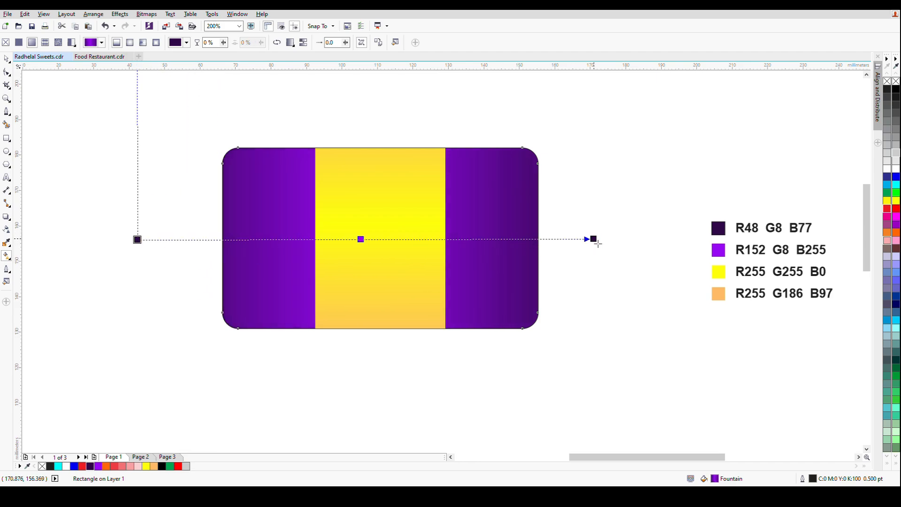
{"action": "left_click_drag", "start_coordinate": [597, 243], "coordinate": [648, 244]}
{"action": "left_click_drag", "start_coordinate": [143, 244], "coordinate": [98, 244]}
{"action": "left_click", "coordinate": [121, 280]}
{"action": "left_click", "coordinate": [7, 58]}
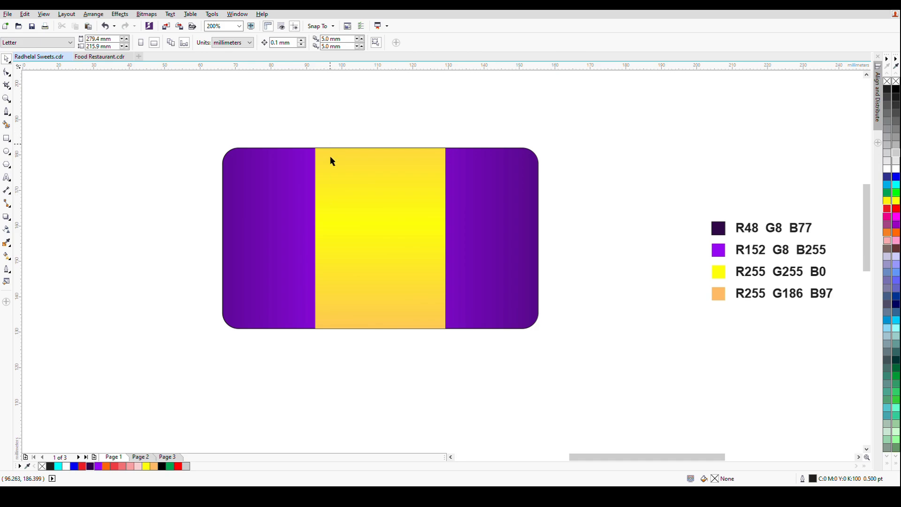
- Add the artistic text "Radhelal" in Arial 24 pt below the rounded rectangle
{"action": "key", "text": "F8"}
{"action": "left_click", "coordinate": [298, 371]}
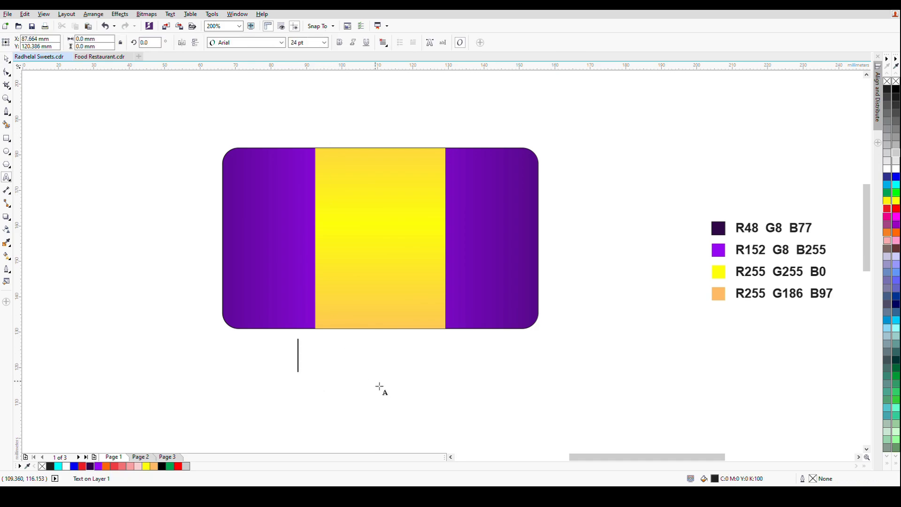
{"action": "type", "text": "Radhelal"}
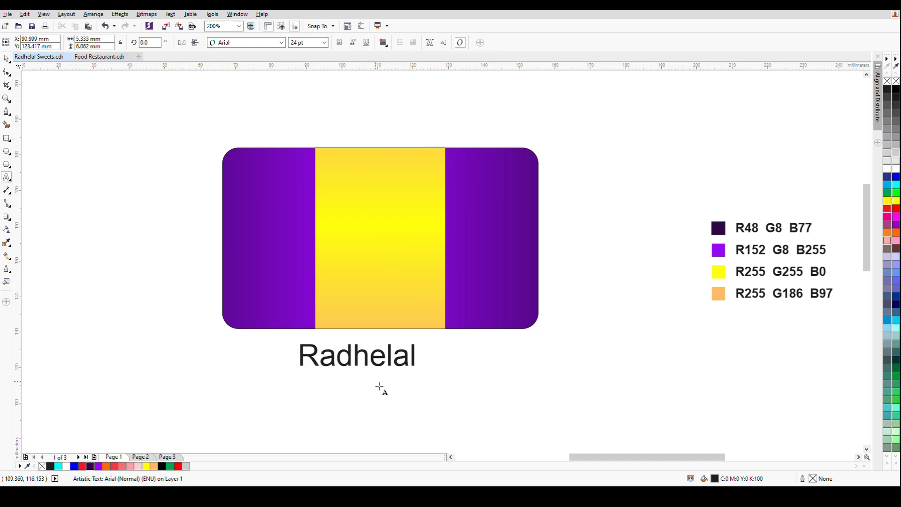
- Move the "Radhelal" text onto the upper part of the yellow rectangle and centre it horizontally on the rectangle
{"action": "key", "text": "Return"}
{"action": "key", "text": "ctrl+space"}
{"action": "left_click_drag", "start_coordinate": [358, 361], "coordinate": [394, 166]}
{"action": "left_click", "coordinate": [404, 213], "text": "shift"}
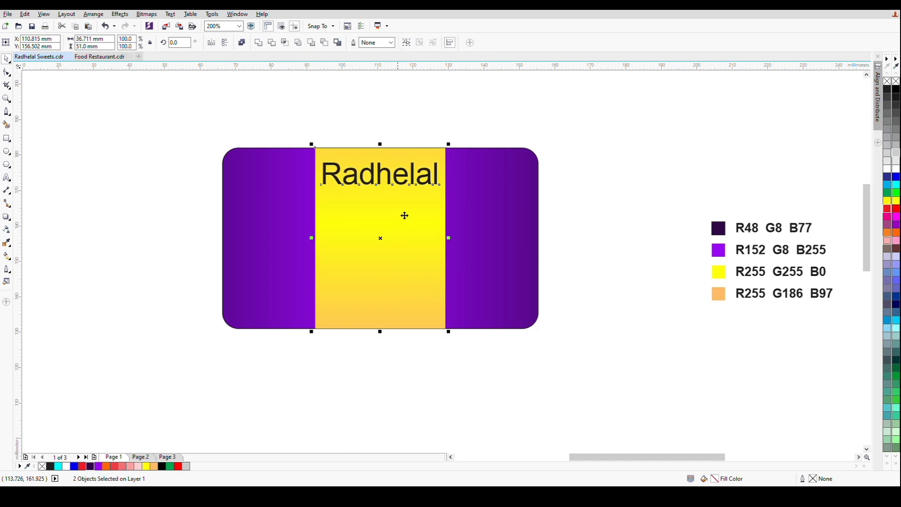
{"action": "scroll", "coordinate": [354, 189], "scroll_direction": "down", "scroll_amount": 2}
- Change the font of the "Radhelal" text to ArsisDReg
{"action": "left_click", "coordinate": [352, 188]}
{"action": "left_click_drag", "start_coordinate": [354, 197], "coordinate": [223, 180]}
{"action": "scroll", "coordinate": [281, 42], "scroll_direction": "down", "scroll_amount": 2}
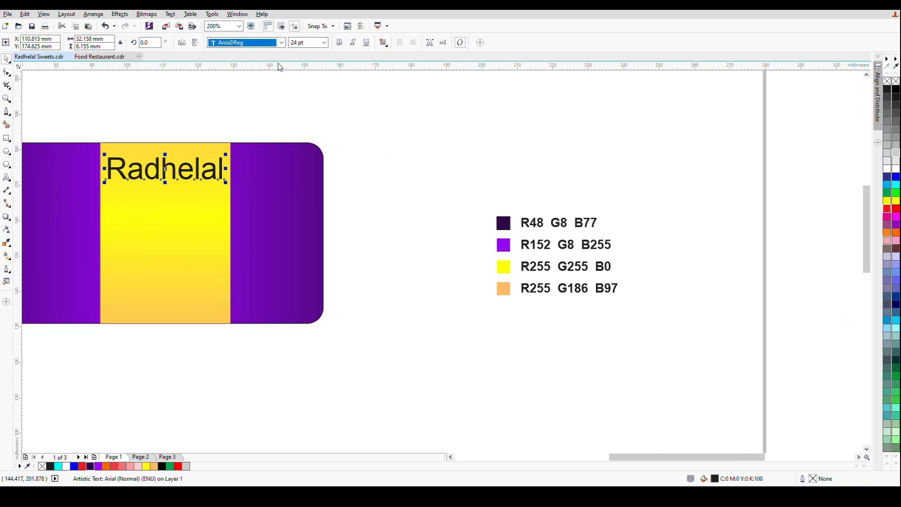
{"action": "key", "text": "Down"}
{"action": "key", "text": "Down"}
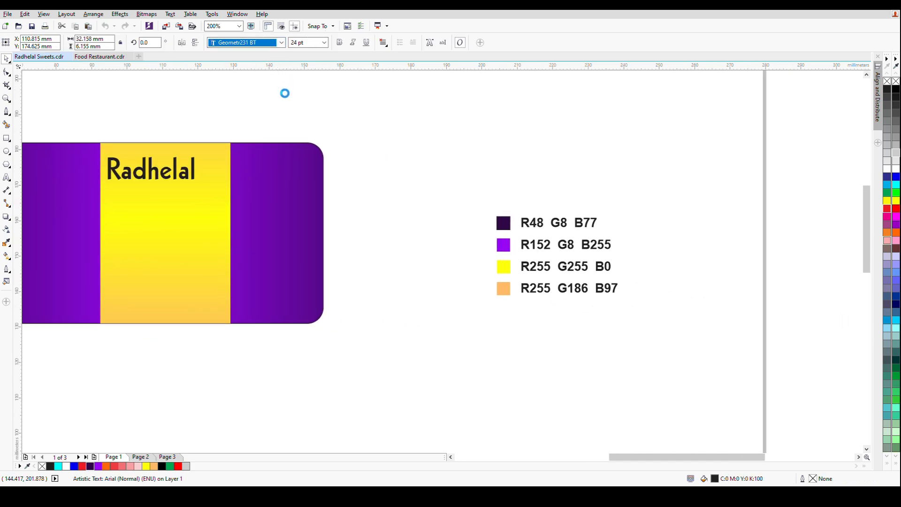
{"action": "key", "text": "Up"}
{"action": "key", "text": "Up"}
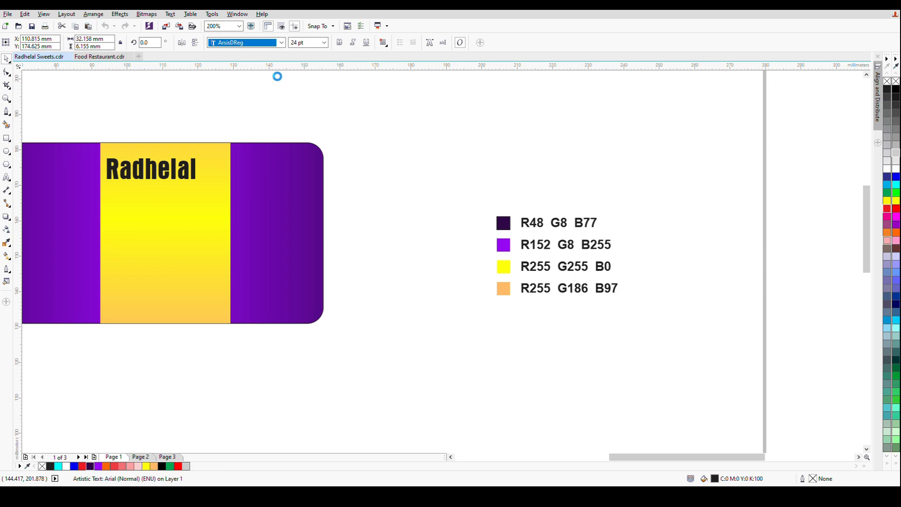
{"action": "key", "text": "Return"}
- Enlarge the "Radhelal" text to about 47 pt and centre it horizontally on the yellow rectangle
{"action": "left_click_drag", "start_coordinate": [191, 185], "coordinate": [445, 243]}
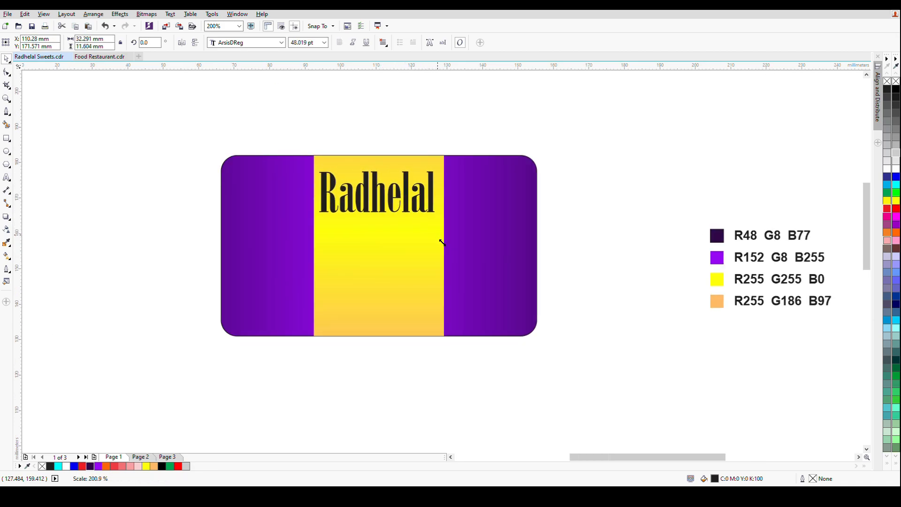
{"action": "left_click", "coordinate": [441, 240], "text": "shift"}
{"action": "key", "text": "c"}
{"action": "left_click", "coordinate": [571, 215]}
- Scale the "Radhelal" text down to about 46.5 pt and shift it slightly closer to the yellow rectangle's upper edge
{"action": "key", "text": "F2"}
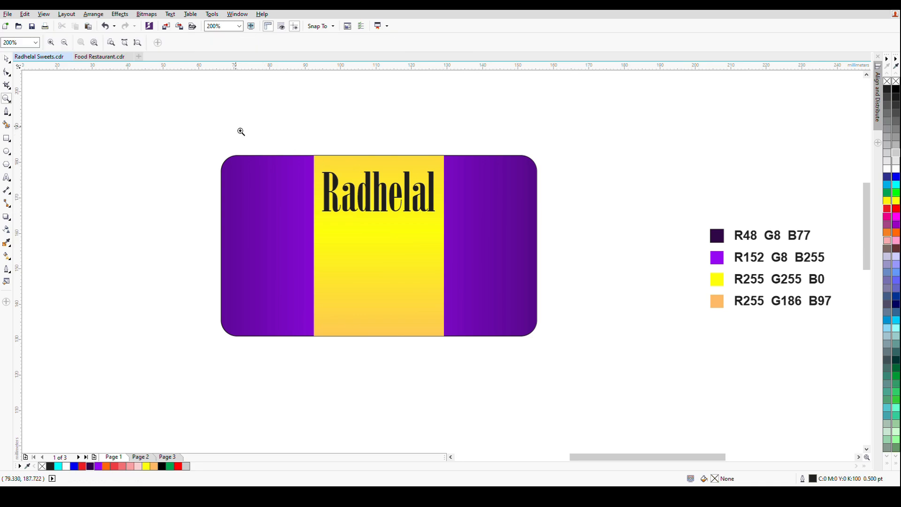
{"action": "left_click_drag", "start_coordinate": [227, 128], "coordinate": [552, 285]}
{"action": "left_click", "coordinate": [506, 263]}
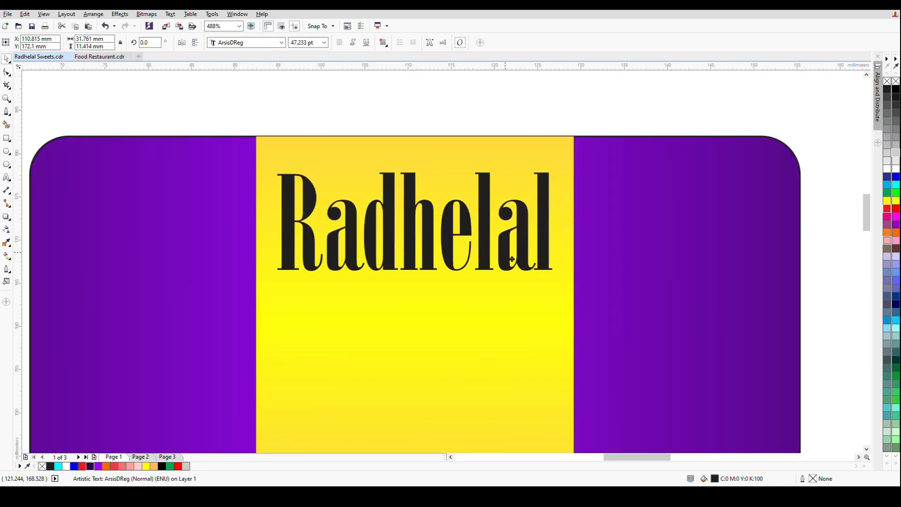
{"action": "left_click_drag", "start_coordinate": [561, 281], "coordinate": [553, 285]}
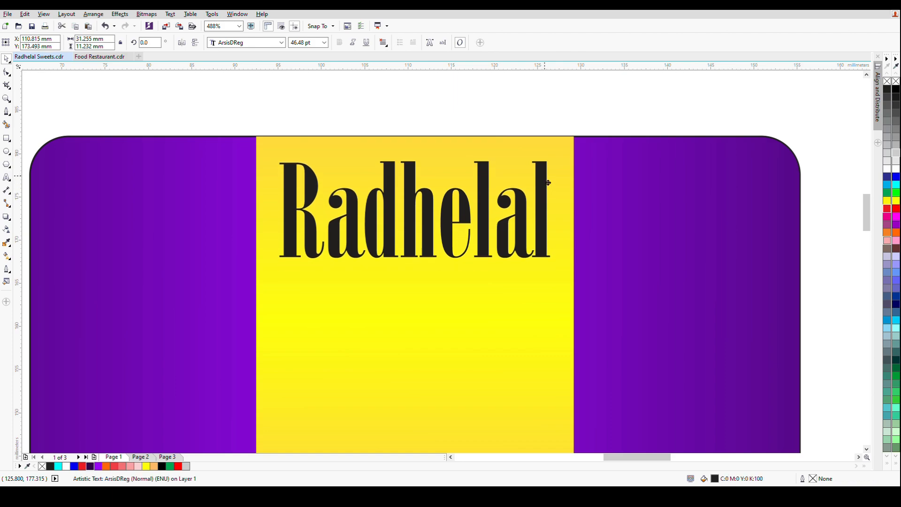
- Copy the rounded rectangle's purple gradient fill onto the "Radhelal" text and clear the selection
{"action": "left_click", "coordinate": [597, 195]}
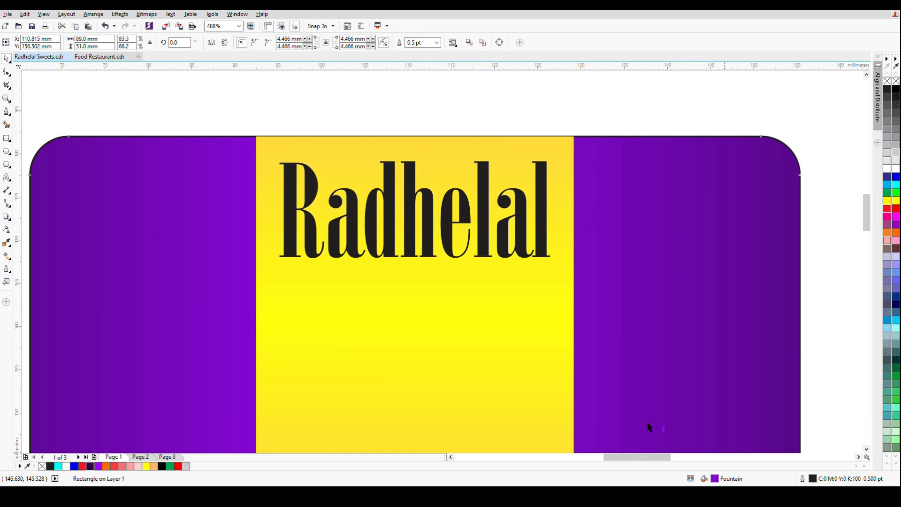
{"action": "left_click_drag", "start_coordinate": [485, 209], "coordinate": [485, 209]}
{"action": "scroll", "coordinate": [485, 209], "scroll_direction": "down", "scroll_amount": 3}
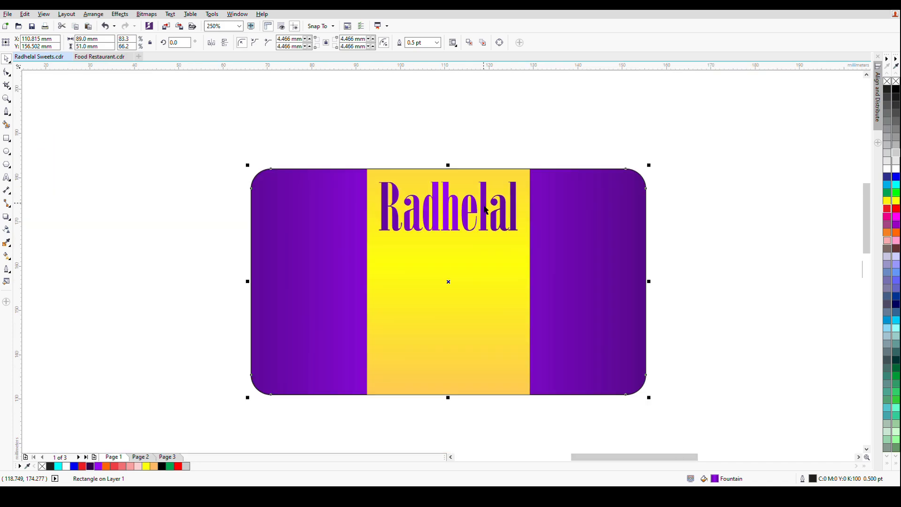
{"action": "left_click", "coordinate": [447, 149]}
- Add the artistic text "Sweets" on the yellow rectangle below "Radhelal"
{"action": "key", "text": "F8"}
{"action": "left_click", "coordinate": [408, 284]}
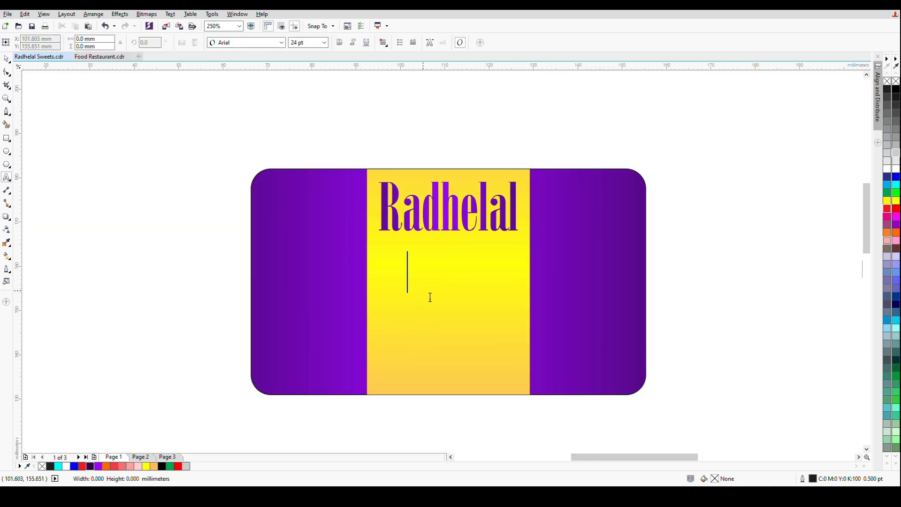
{"action": "type", "text": "Seets"}
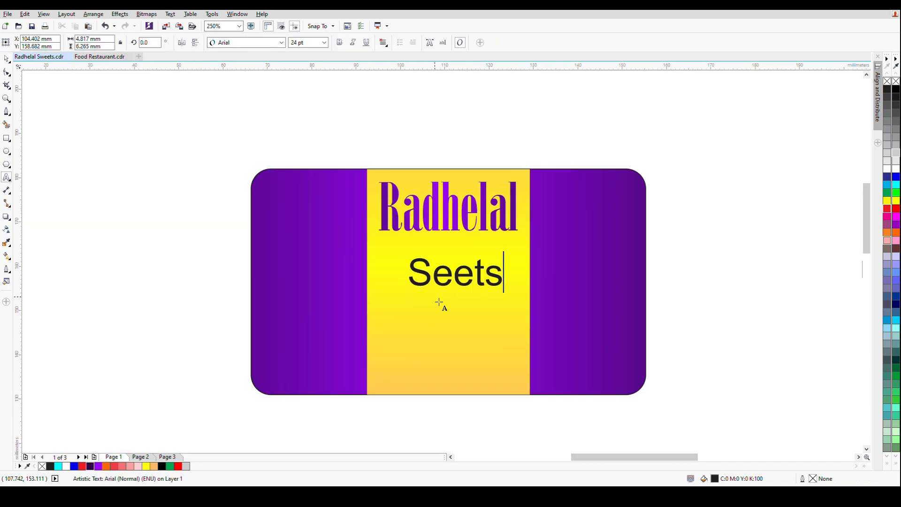
{"action": "key", "text": "ctrl+a"}
{"action": "type", "text": "Sweets"}
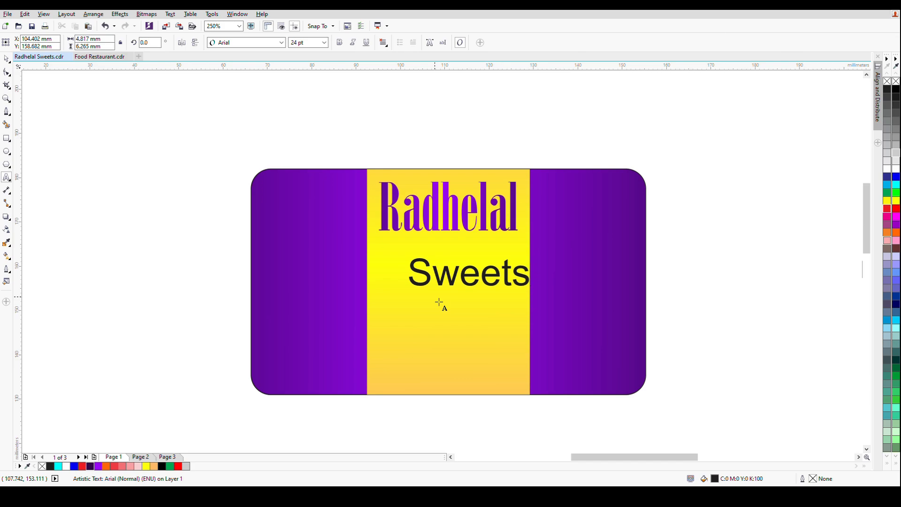
- Change the font of "Sweets" to Artoney and centre the text horizontally on the yellow rectangle
{"action": "left_click", "coordinate": [261, 42]}
{"action": "key", "text": "Down"}
{"action": "key", "text": "Down"}
{"action": "key", "text": "Down"}
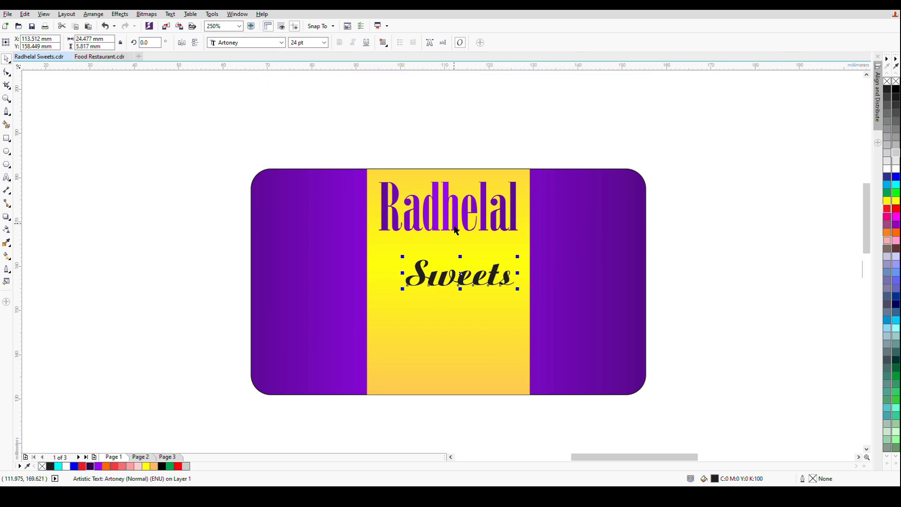
{"action": "key", "text": "c"}
{"action": "left_click", "coordinate": [476, 154]}
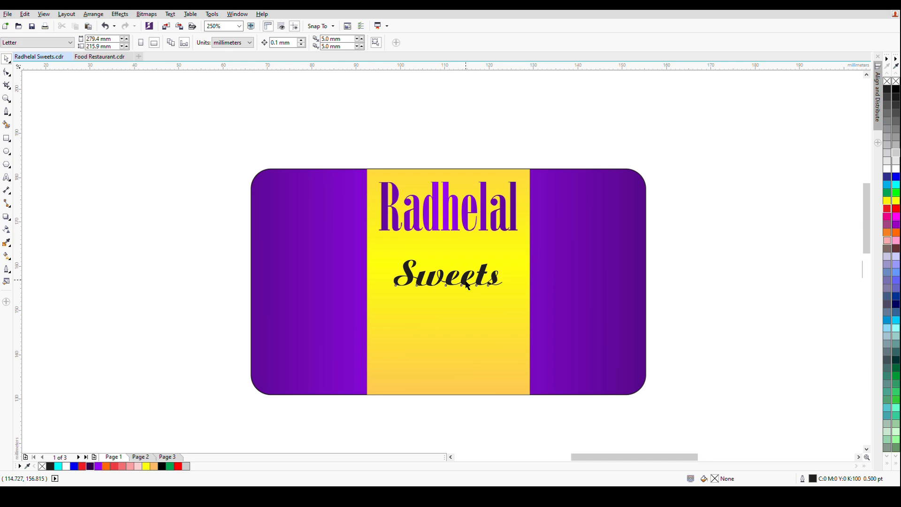
- Place "Sweets" directly beneath "Radhelal", centred horizontally with it, and scale it down to about 21 pt
{"action": "left_click_drag", "start_coordinate": [466, 285], "coordinate": [491, 255]}
{"action": "left_click", "coordinate": [485, 218], "text": "shift"}
{"action": "key", "text": "c"}
{"action": "left_click", "coordinate": [472, 136]}
{"action": "scroll", "coordinate": [460, 216], "scroll_direction": "up", "scroll_amount": 2}
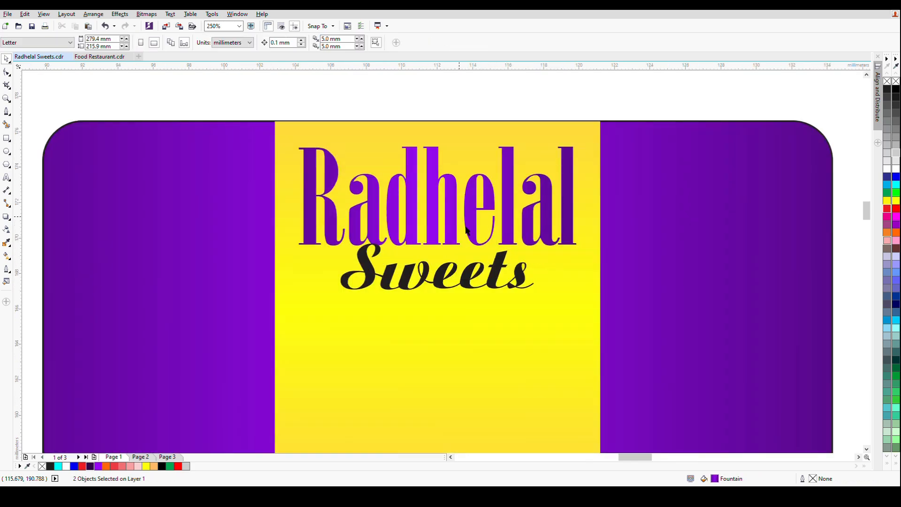
{"action": "left_click_drag", "start_coordinate": [542, 308], "coordinate": [548, 323]}
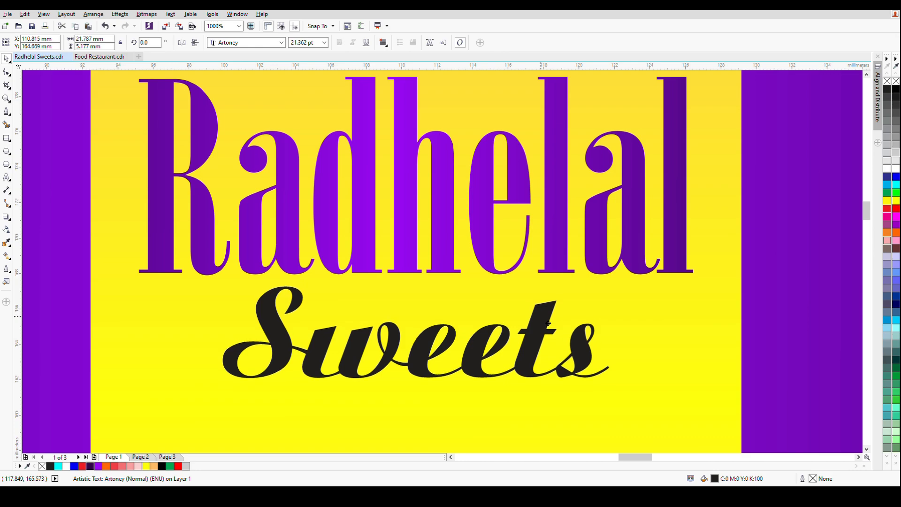
- Copy the purple gradient fill from "Radhelal" onto the "Sweets" text and clear the selection
{"action": "scroll", "coordinate": [333, 193], "scroll_direction": "down", "scroll_amount": 1}
{"action": "scroll", "coordinate": [403, 202], "scroll_direction": "up", "scroll_amount": 1}
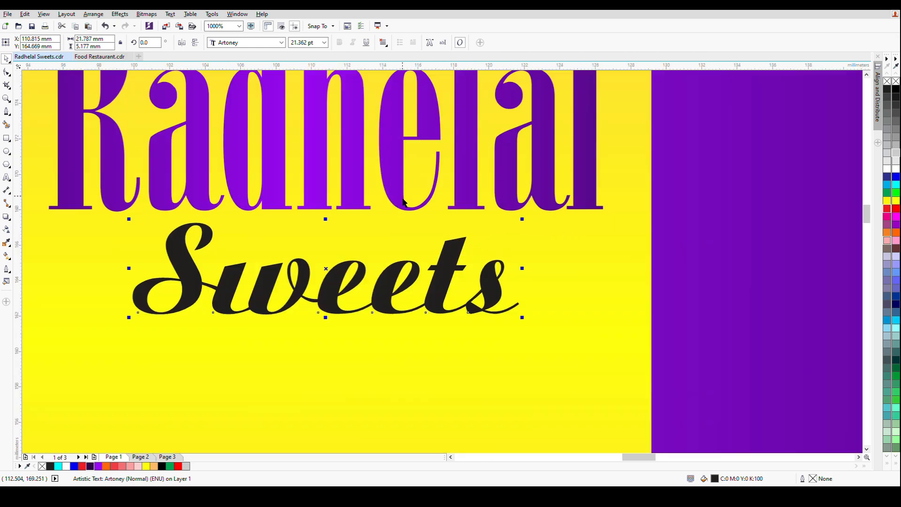
{"action": "left_click", "coordinate": [406, 193]}
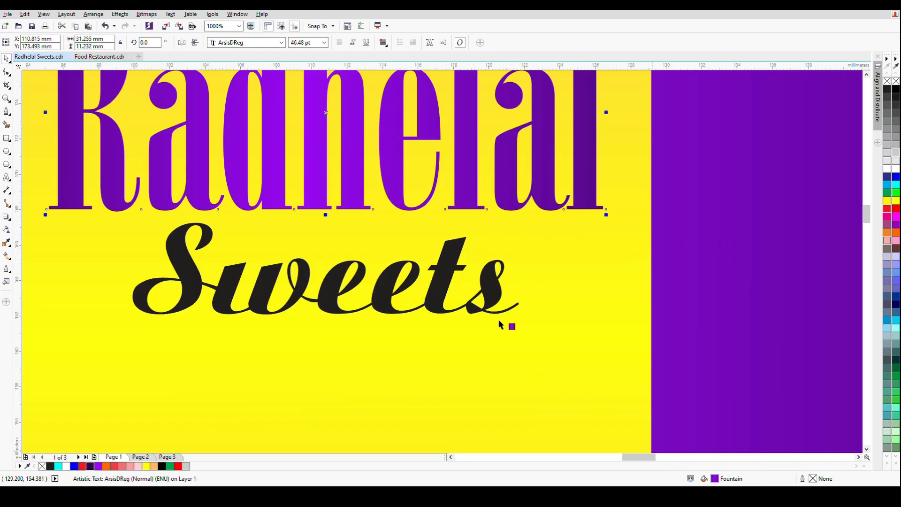
{"action": "left_click_drag", "start_coordinate": [454, 273], "coordinate": [454, 273]}
{"action": "scroll", "coordinate": [454, 274], "scroll_direction": "down", "scroll_amount": 2}
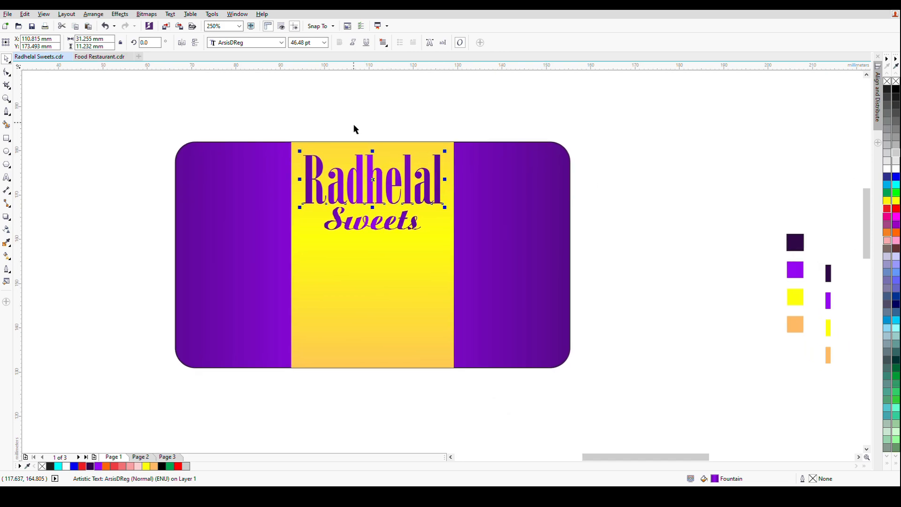
{"action": "left_click", "coordinate": [353, 122]}
- Copy the grouped sweets plate image from Page 2 and paste it on Page 1
{"action": "left_click_drag", "start_coordinate": [402, 327], "coordinate": [400, 318]}
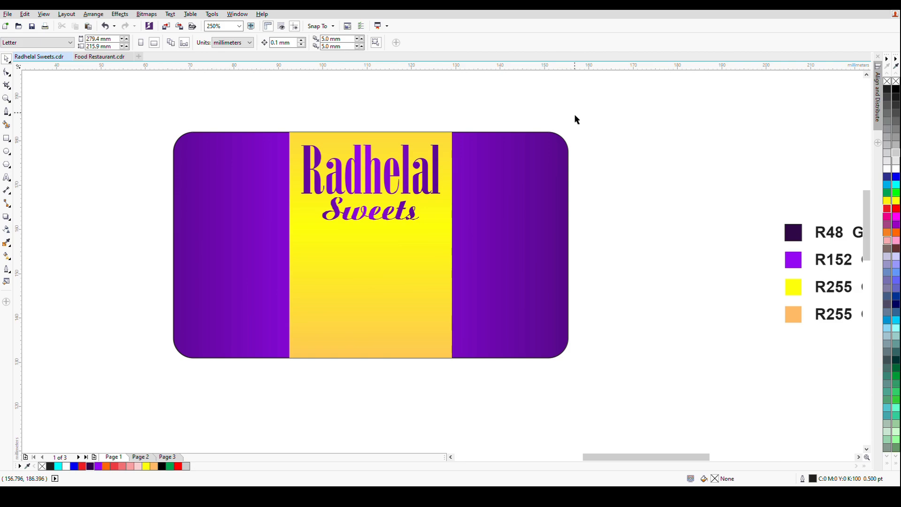
{"action": "key", "text": "Page_Down"}
{"action": "left_click", "coordinate": [351, 404]}
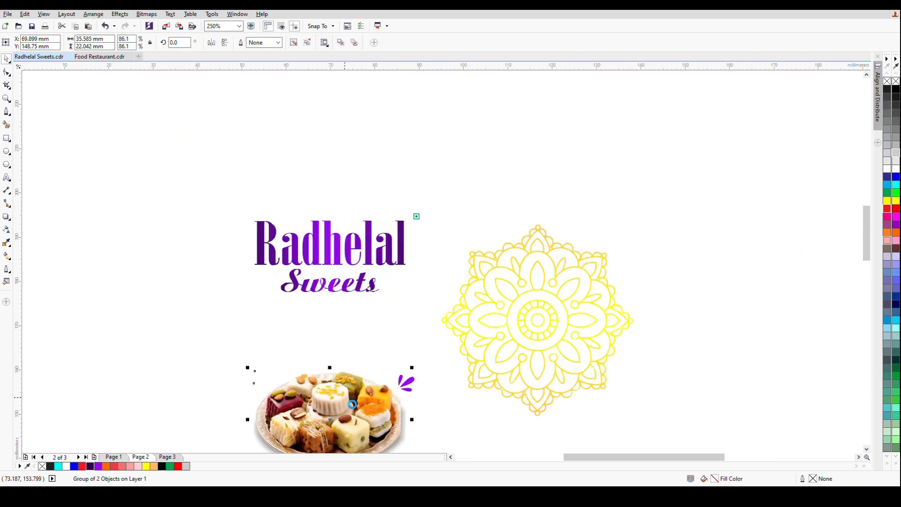
{"action": "key", "text": "Page_Up"}
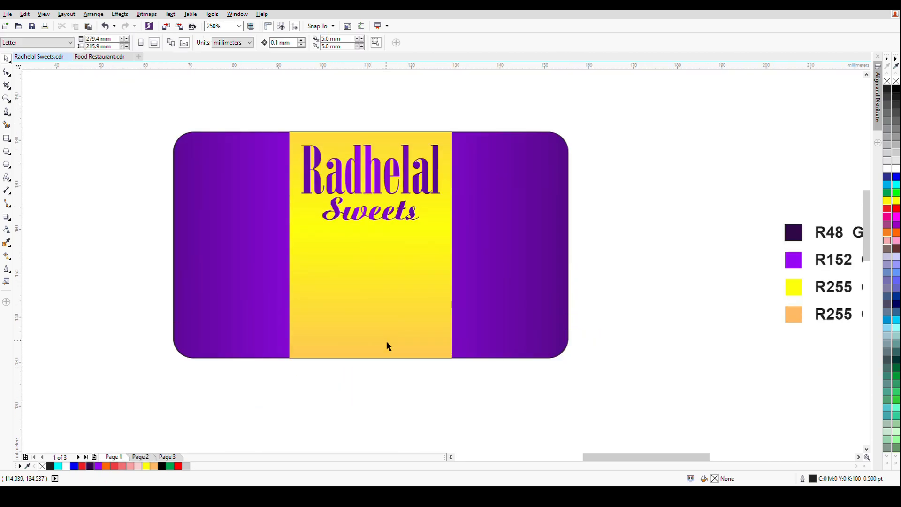
{"action": "key", "text": "ctrl+v"}
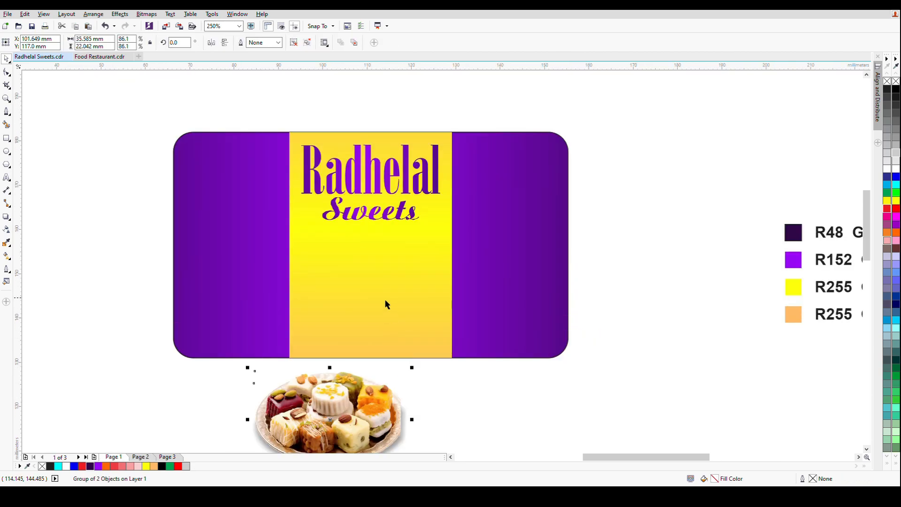
- Ungroup the pasted sweets plate and delete the lens rectangle that belongs to it
{"action": "left_click", "coordinate": [306, 43]}
{"action": "left_click", "coordinate": [630, 222]}
{"action": "left_click", "coordinate": [357, 416]}
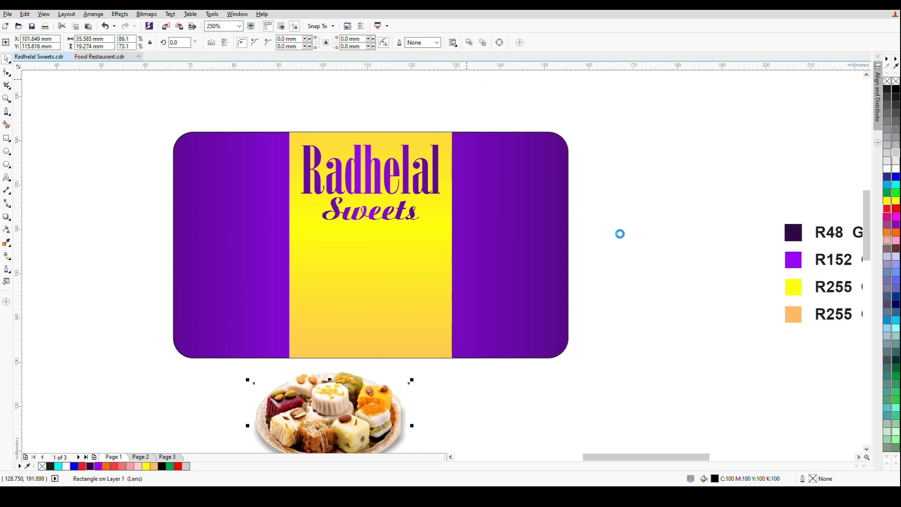
{"action": "key", "text": "Delete"}
- Move the sweets plate onto the lower part of the yellow rectangle and centre it horizontally on the rectangle
{"action": "left_click_drag", "start_coordinate": [338, 410], "coordinate": [381, 281]}
{"action": "left_click", "coordinate": [438, 239], "text": "shift"}
{"action": "key", "text": "c"}
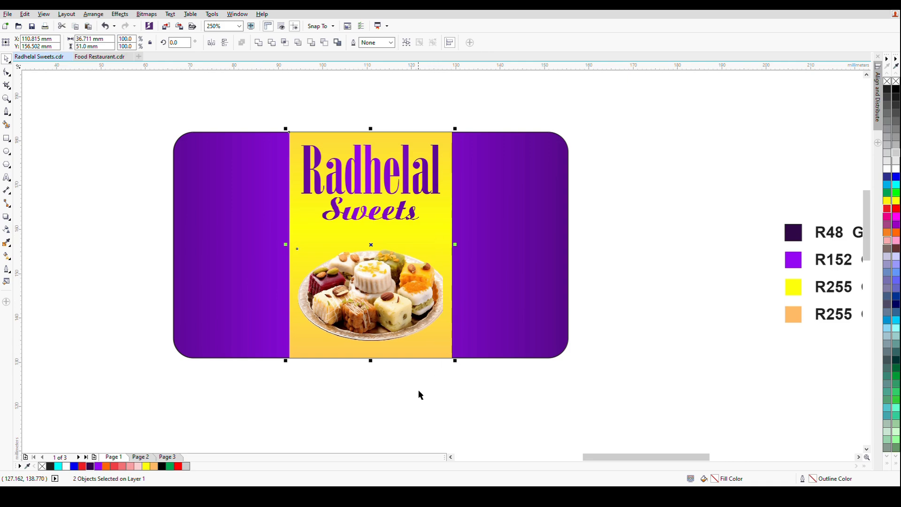
{"action": "left_click", "coordinate": [419, 394]}
{"action": "left_click", "coordinate": [379, 302]}
{"action": "left_click", "coordinate": [424, 240], "text": "shift"}
- Widen the yellow rectangle equally on both sides to about 38.2 mm and deselect it
{"action": "left_click", "coordinate": [446, 265]}
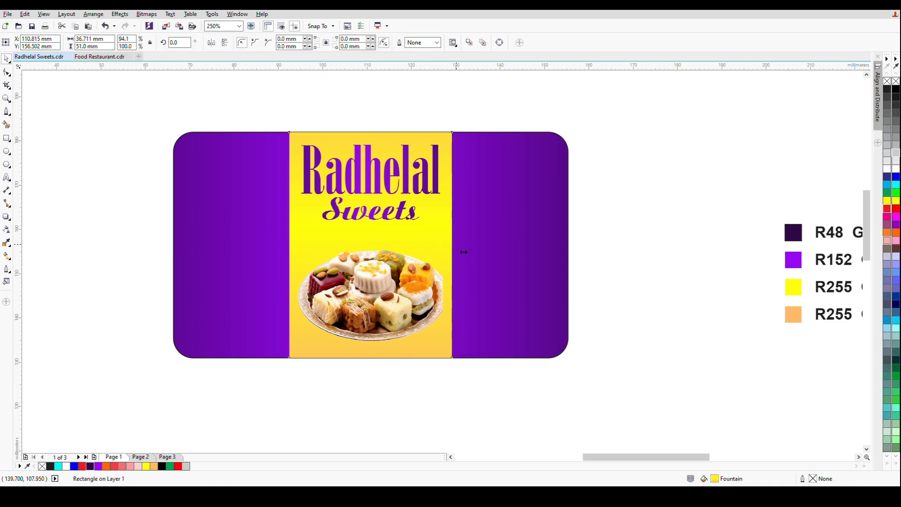
{"action": "left_click_drag", "start_coordinate": [464, 252], "coordinate": [465, 259]}
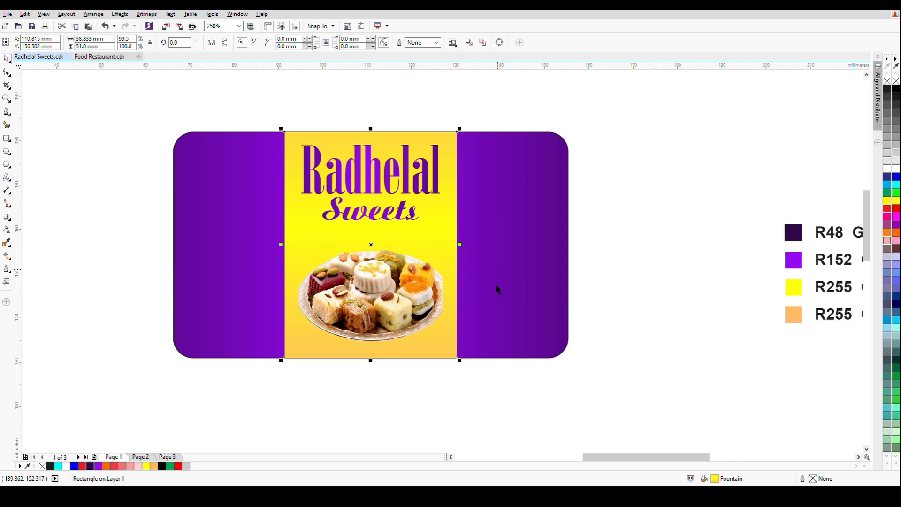
{"action": "key", "text": "ctrl+z"}
{"action": "scroll", "coordinate": [462, 247], "scroll_direction": "up", "scroll_amount": 1}
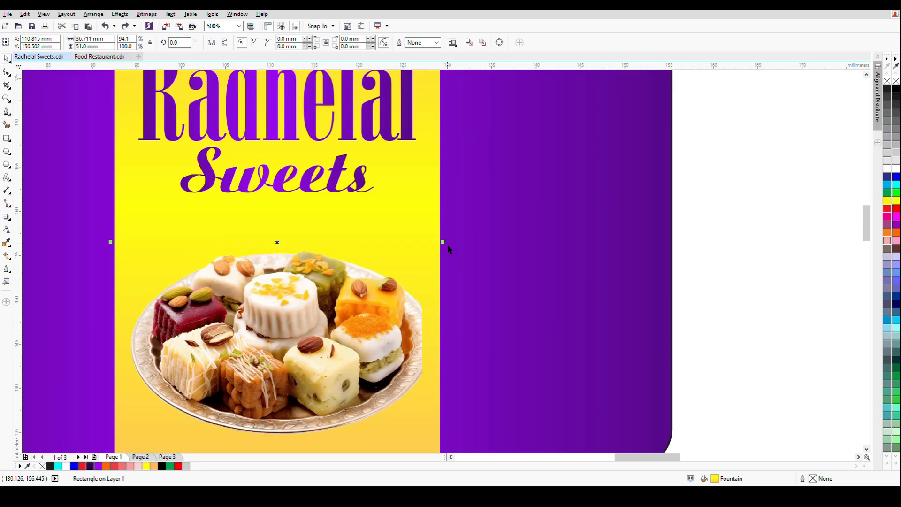
{"action": "left_click_drag", "start_coordinate": [443, 244], "coordinate": [450, 252]}
{"action": "scroll", "coordinate": [450, 253], "scroll_direction": "down", "scroll_amount": 2}
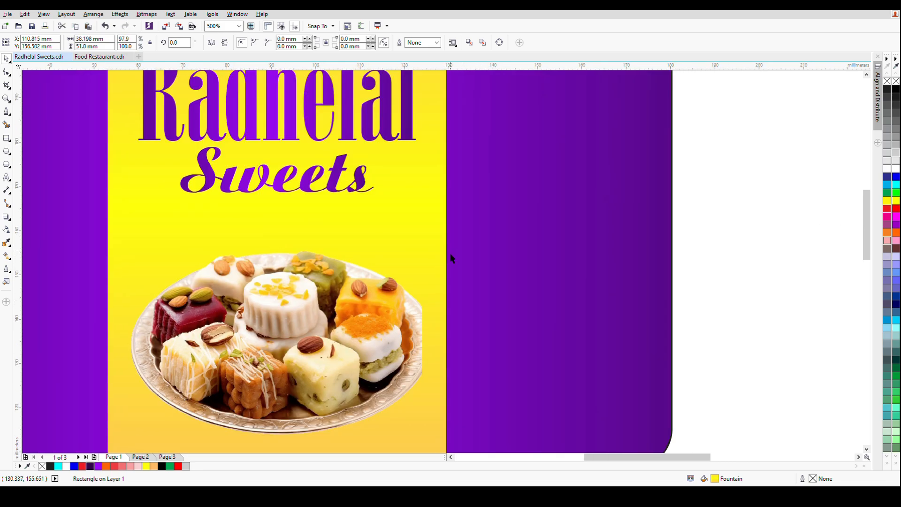
{"action": "left_click", "coordinate": [577, 330]}
- Enlarge "Radhelal" and "Sweets" together from their centre to about 32.8 mm wide
{"action": "key", "text": "F2"}
{"action": "left_click_drag", "start_coordinate": [291, 176], "coordinate": [511, 281]}
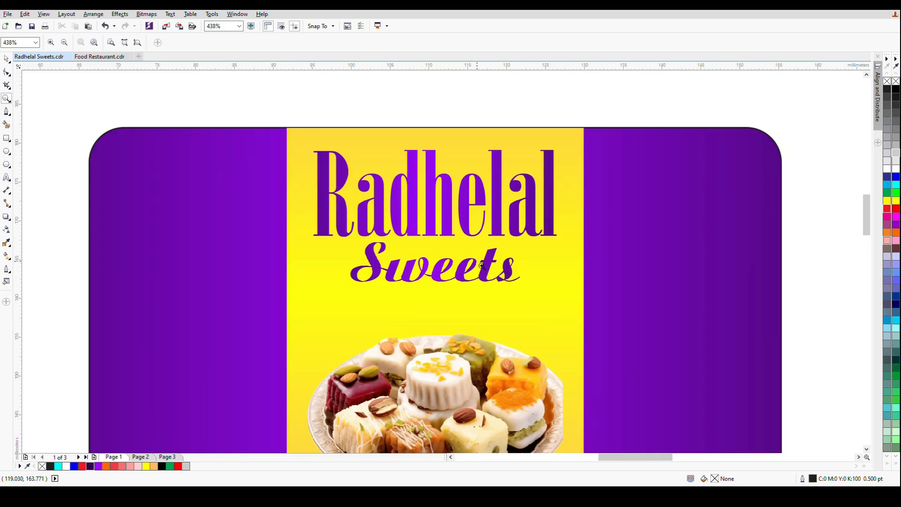
{"action": "left_click_drag", "start_coordinate": [242, 102], "coordinate": [562, 303]}
{"action": "scroll", "coordinate": [549, 197], "scroll_direction": "down", "scroll_amount": 3}
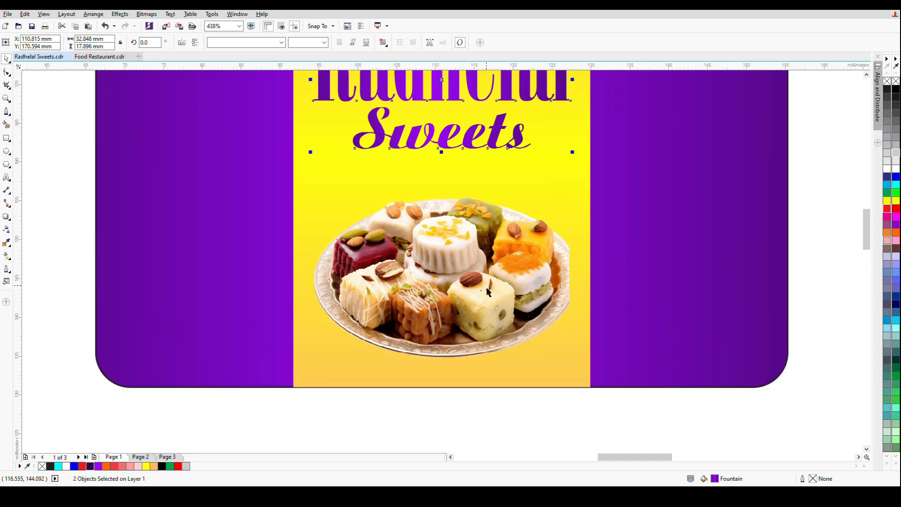
- Nudge the sweets plate image slightly lower on the yellow rectangle
{"action": "left_click_drag", "start_coordinate": [488, 292], "coordinate": [493, 325]}
{"action": "key", "text": "Down"}
{"action": "key", "text": "Down"}
{"action": "key", "text": "Down"}
{"action": "key", "text": "Down"}
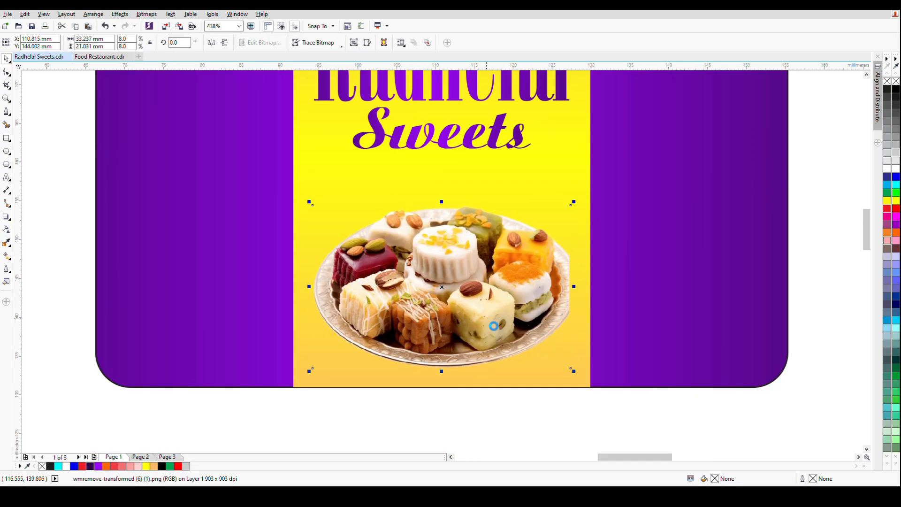
- Cast a perspective drop shadow on the sweets plate from its lower edge straight upward at 90 degrees
{"action": "left_click_drag", "start_coordinate": [431, 397], "coordinate": [407, 347]}
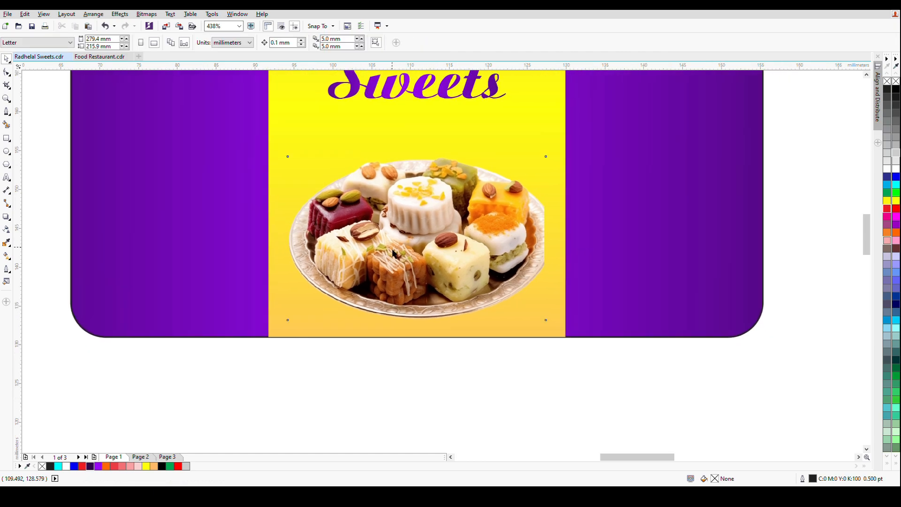
{"action": "left_click", "coordinate": [7, 218]}
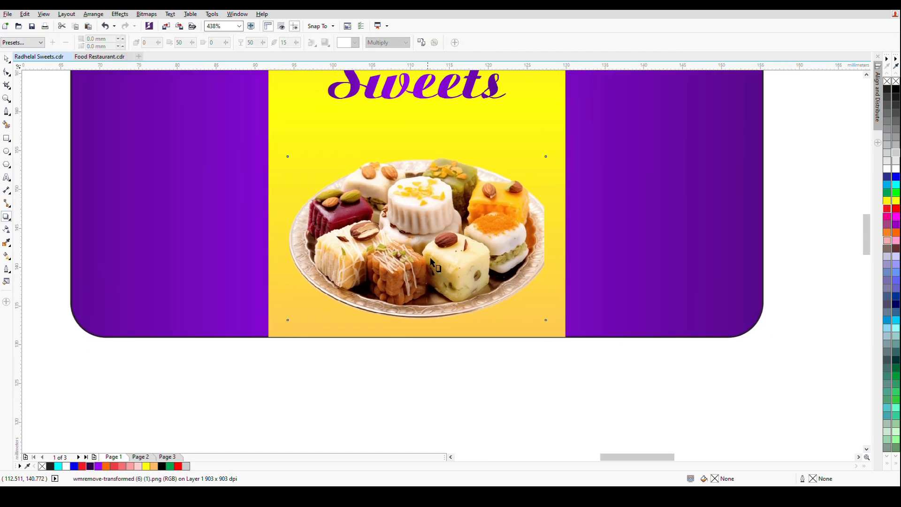
{"action": "left_click_drag", "start_coordinate": [431, 260], "coordinate": [437, 307]}
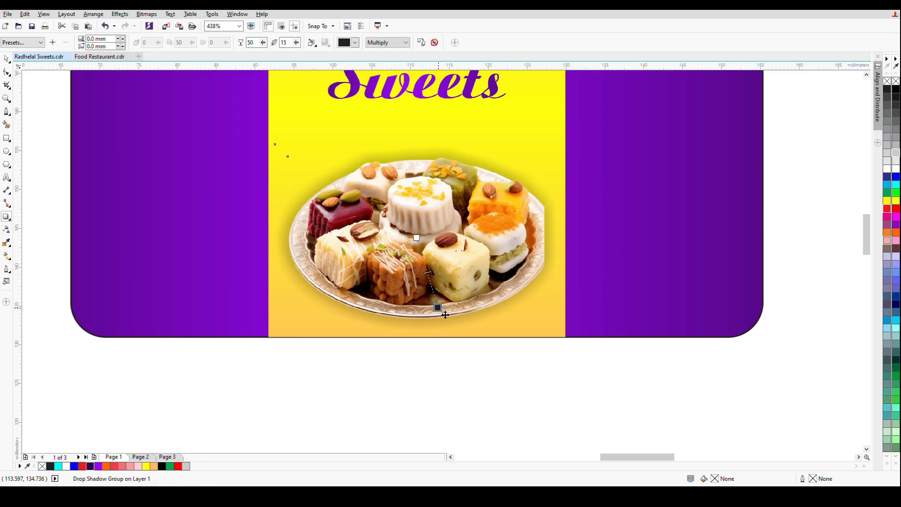
{"action": "key", "text": "ctrl+z"}
{"action": "left_click_drag", "start_coordinate": [424, 280], "coordinate": [421, 202]}
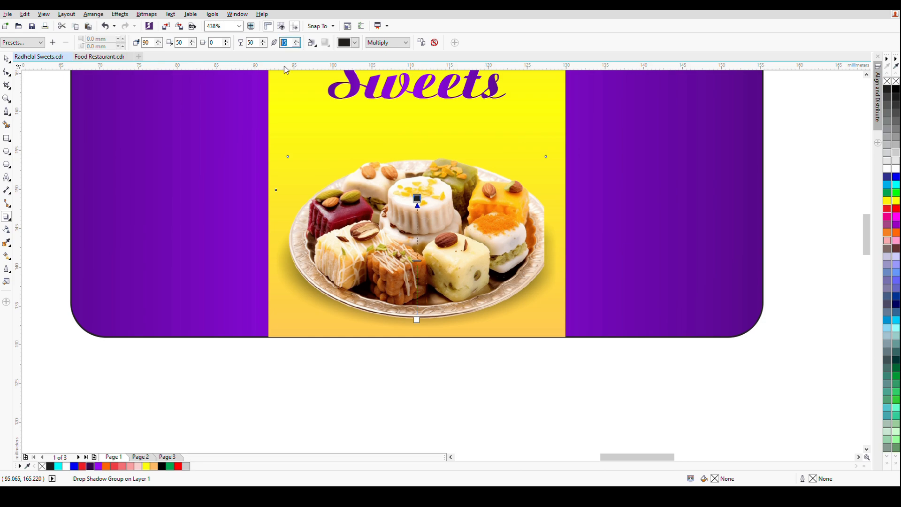
- Set the plate shadow's feathering to 8 and its opacity to 60, and deselect the plate
{"action": "left_click", "coordinate": [259, 45]}
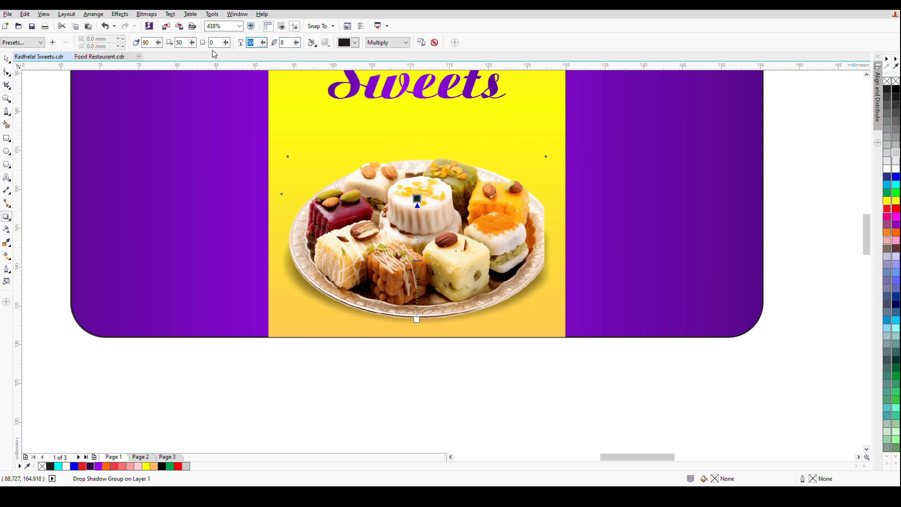
{"action": "left_click", "coordinate": [292, 45]}
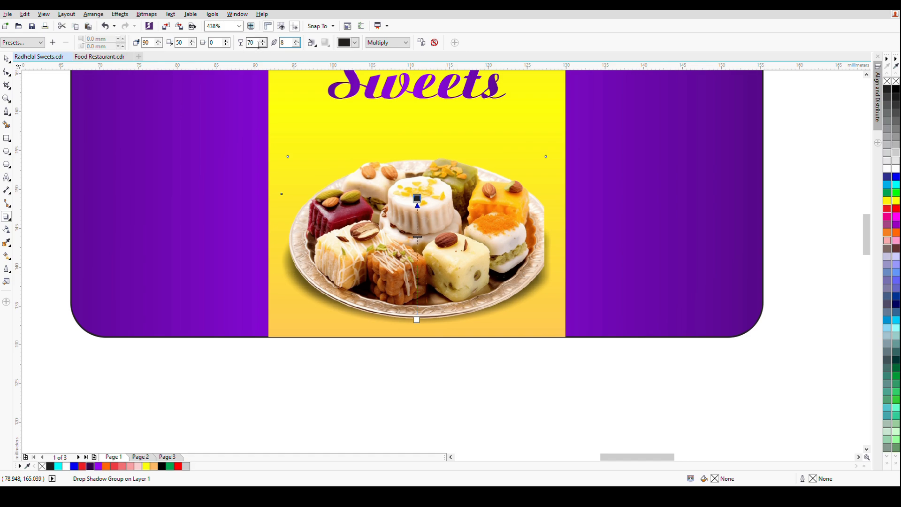
{"action": "type", "text": "60"}
{"action": "key", "text": "Return"}
{"action": "left_click", "coordinate": [7, 59]}
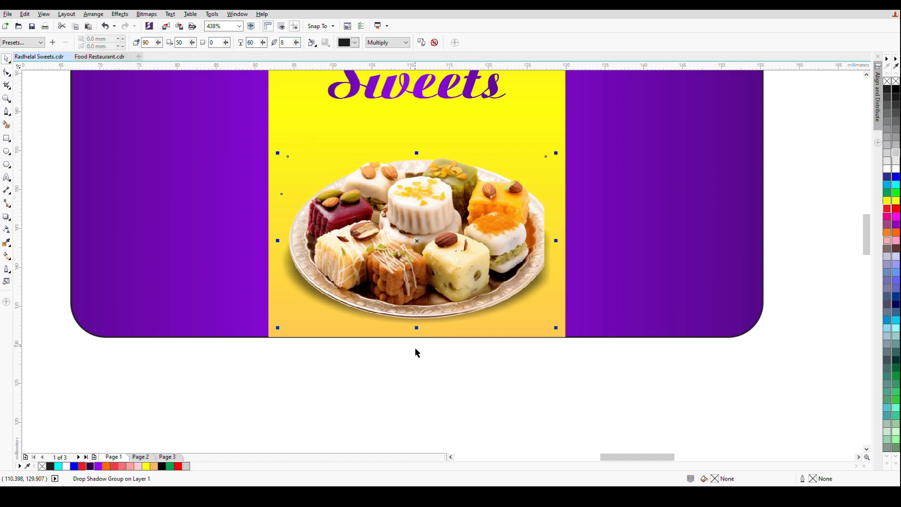
{"action": "left_click", "coordinate": [417, 356]}
- Nudge the sweets plate image down by 0.2 mm on the yellow rectangle
{"action": "left_click_drag", "start_coordinate": [431, 258], "coordinate": [439, 303]}
{"action": "left_click", "coordinate": [443, 284]}
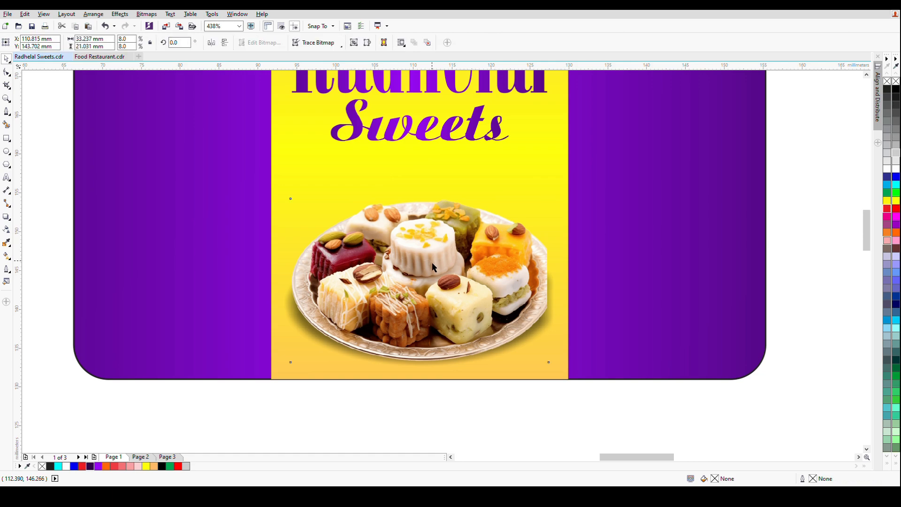
{"action": "key", "text": "Down"}
{"action": "key", "text": "Down"}
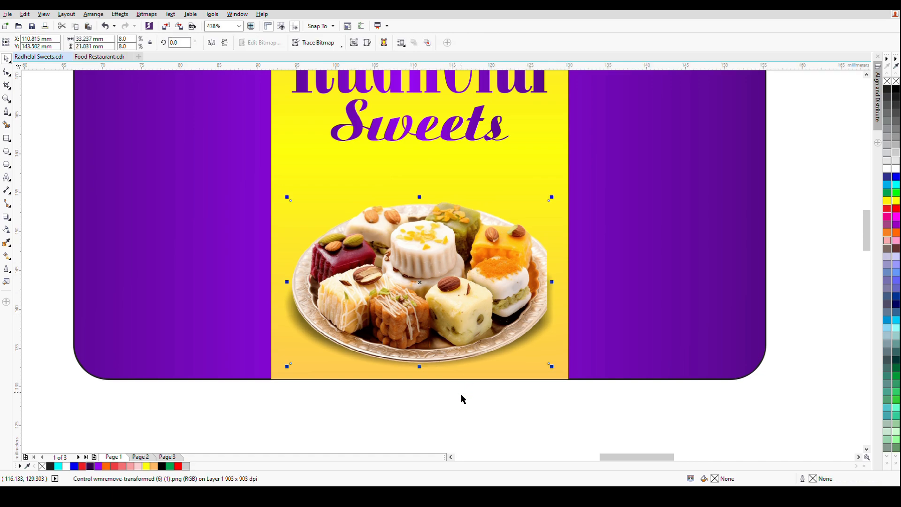
- Draw an ellipse about 38 by 27 mm around the sweets plate and centre it horizontally on the yellow rectangle
{"action": "key", "text": "F7"}
{"action": "left_click_drag", "start_coordinate": [275, 192], "coordinate": [572, 392]}
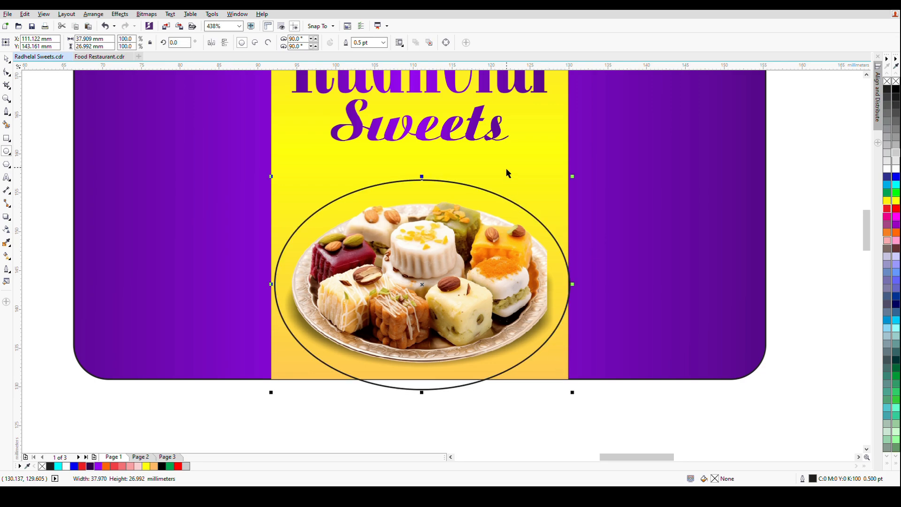
{"action": "key", "text": "space"}
{"action": "left_click", "coordinate": [553, 369], "text": "shift"}
{"action": "key", "text": "c"}
- Shift the ellipse slightly lower and widen it equally on both sides to about 39.6 mm
{"action": "key", "text": "Escape"}
{"action": "left_click_drag", "start_coordinate": [495, 198], "coordinate": [495, 201]}
{"action": "left_click_drag", "start_coordinate": [579, 296], "coordinate": [586, 296]}
{"action": "key", "text": "Escape"}
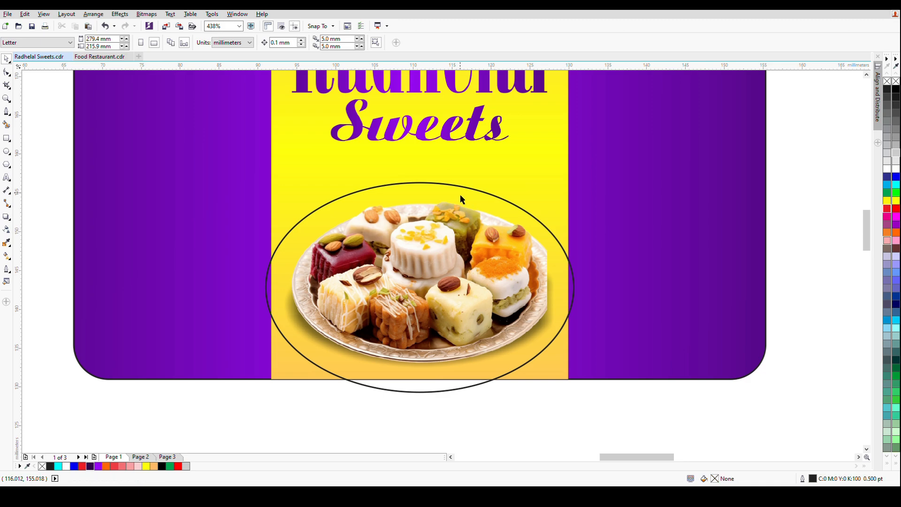
{"action": "left_click_drag", "start_coordinate": [460, 195], "coordinate": [464, 199]}
- Add the artistic text "Delicious & 100% Pure" below the card
{"action": "left_click_drag", "start_coordinate": [360, 399], "coordinate": [434, 324]}
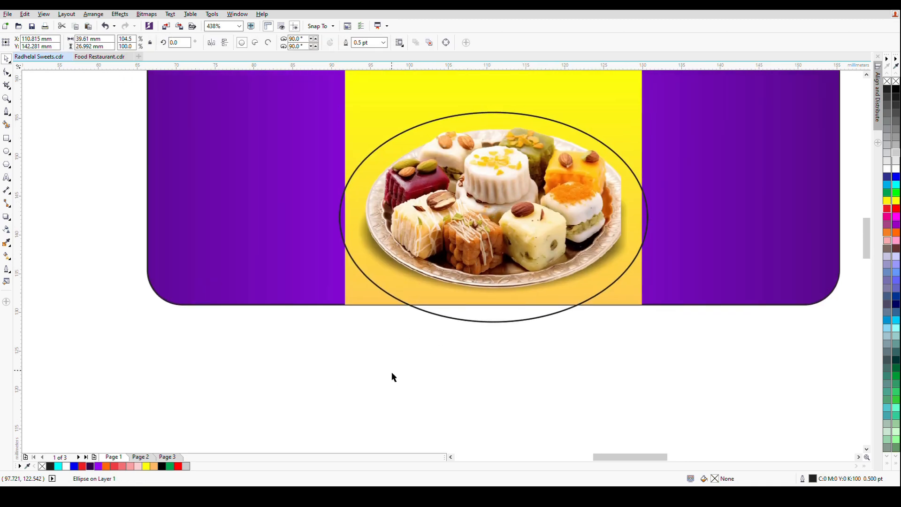
{"action": "key", "text": "F8"}
{"action": "left_click", "coordinate": [318, 366]}
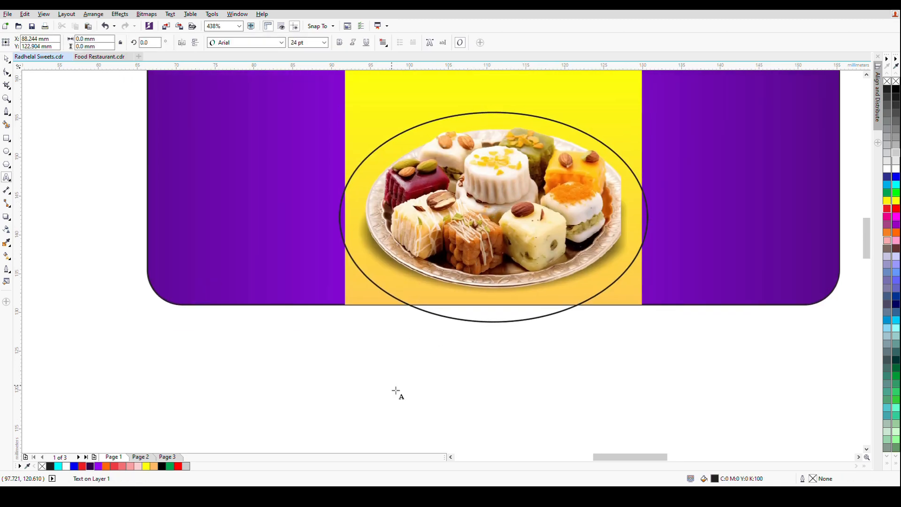
{"action": "type", "text": "Deliciopus"}
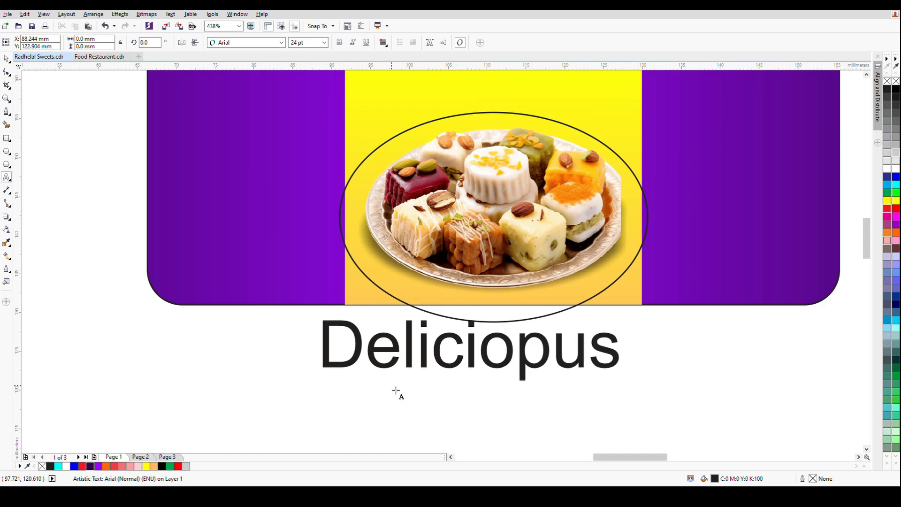
{"action": "key", "text": "ctrl+a"}
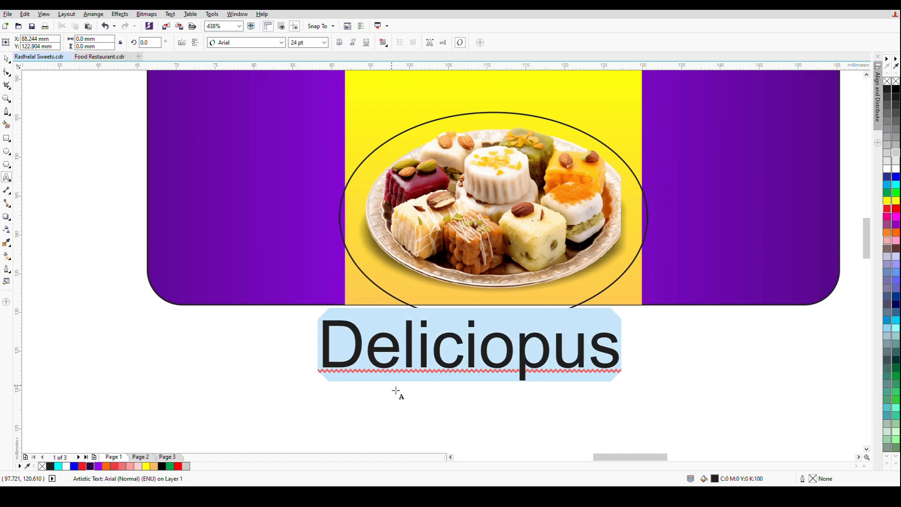
{"action": "type", "text": "Delicious"}
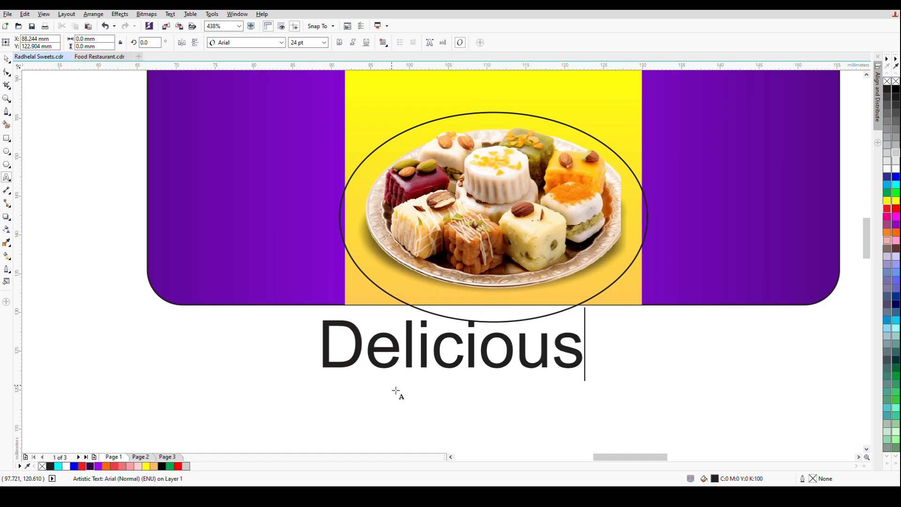
{"action": "type", "text": " & "}
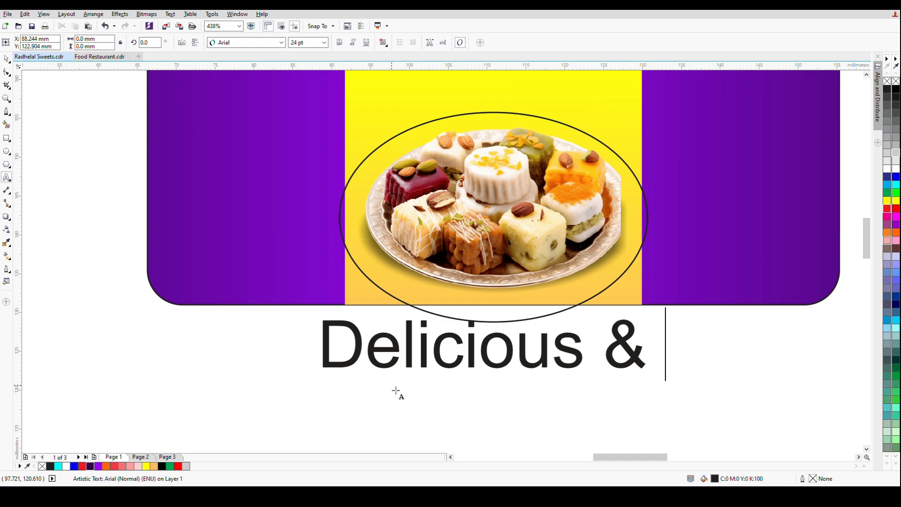
{"action": "type", "text": "100% Pure"}
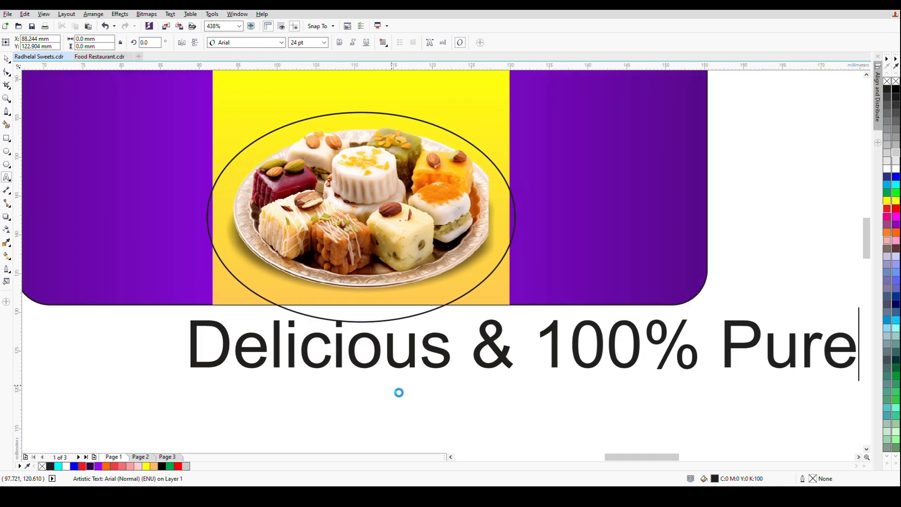
{"action": "key", "text": "ctrl+space"}
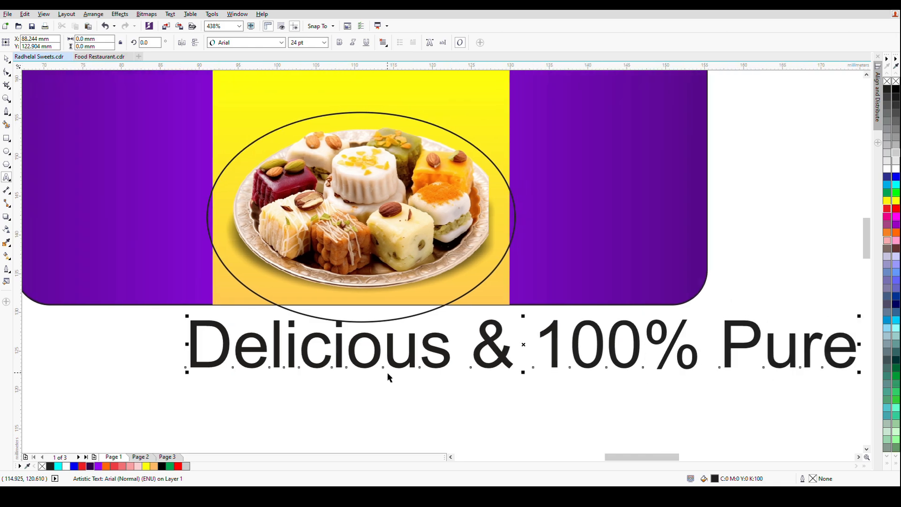
- Scale the tagline down proportionally to about 54 mm wide and move it clear of the card's lower edge
{"action": "scroll", "coordinate": [422, 367], "scroll_direction": "down", "scroll_amount": 4}
{"action": "scroll", "coordinate": [494, 361], "scroll_direction": "up", "scroll_amount": 2}
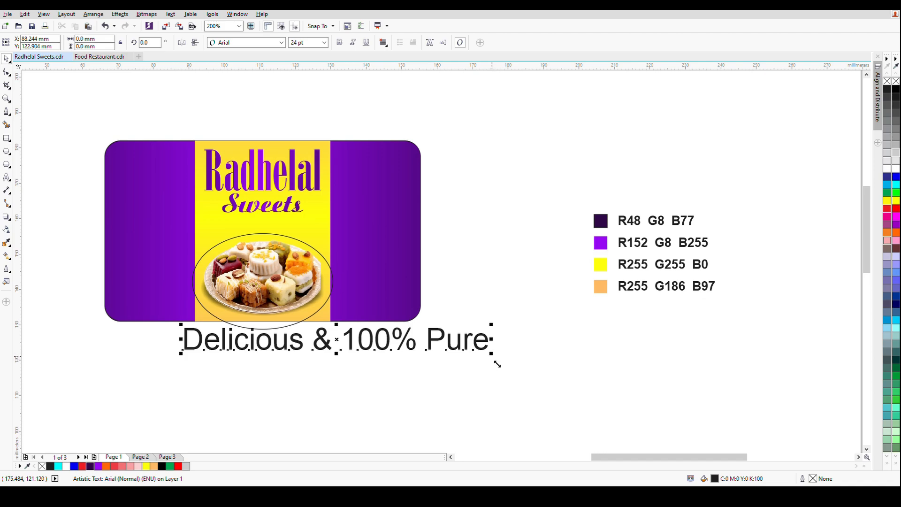
{"action": "left_click_drag", "start_coordinate": [492, 362], "coordinate": [380, 364]}
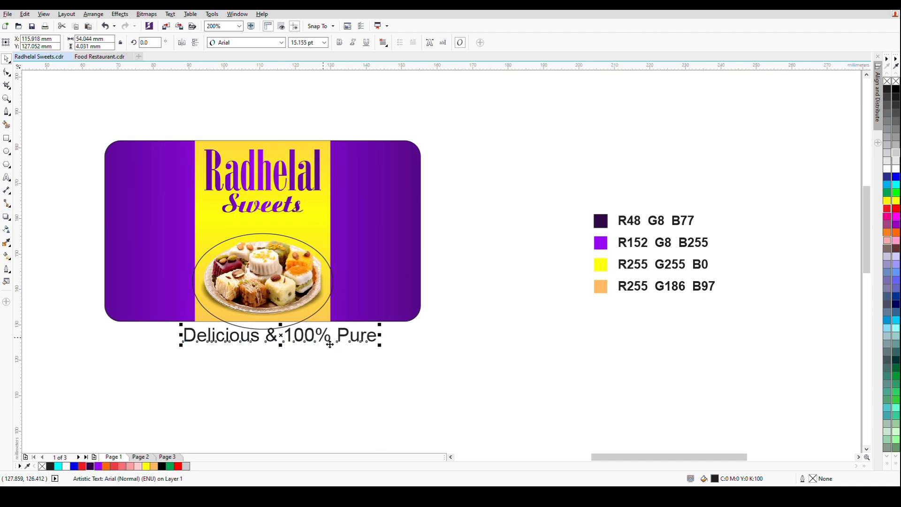
{"action": "left_click_drag", "start_coordinate": [330, 344], "coordinate": [308, 357]}
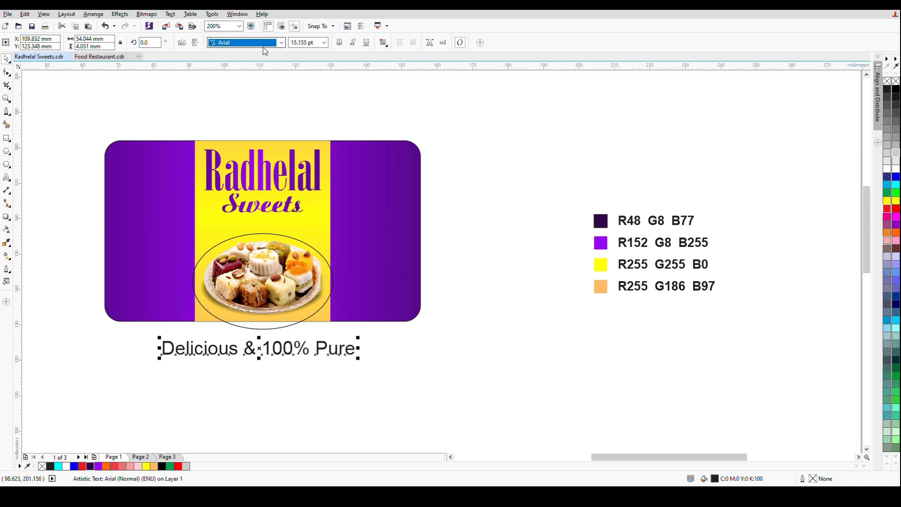
- Set the tagline in Geometr231 BT Bold at 8 pt
{"action": "left_click", "coordinate": [263, 86]}
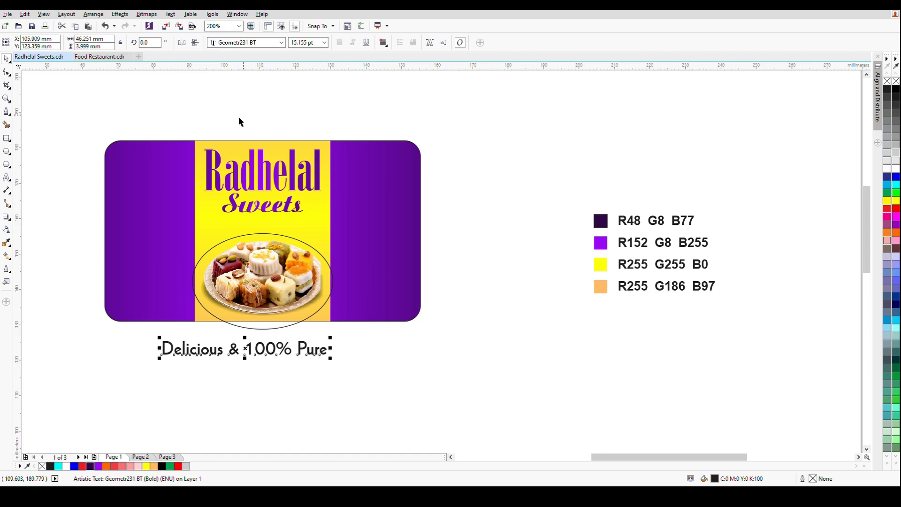
{"action": "left_click", "coordinate": [302, 45]}
{"action": "type", "text": "8"}
{"action": "key", "text": "Return"}
- Place the tagline just below "Sweets" and centre it horizontally on the yellow rectangle
{"action": "key", "text": "z"}
{"action": "left_click_drag", "start_coordinate": [161, 198], "coordinate": [363, 344]}
{"action": "key", "text": "space"}
{"action": "left_click_drag", "start_coordinate": [338, 417], "coordinate": [474, 165]}
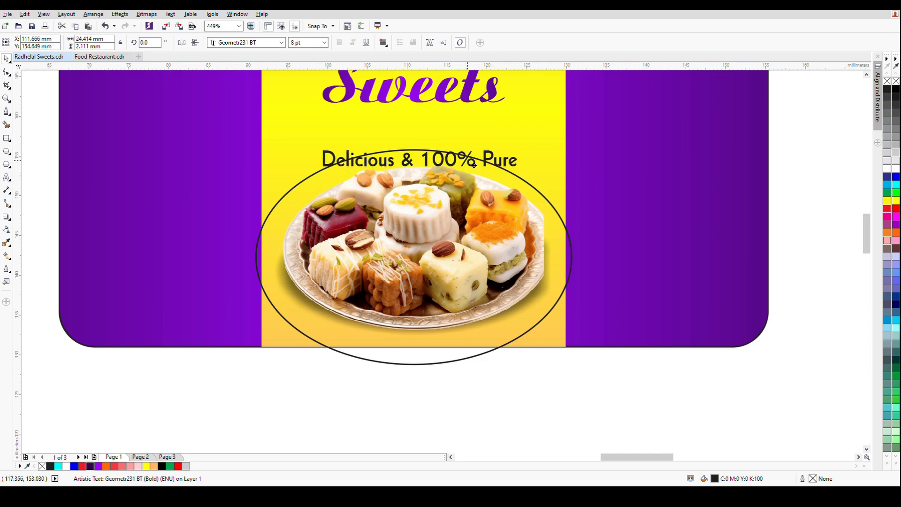
{"action": "left_click", "coordinate": [489, 182], "text": "shift"}
{"action": "scroll", "coordinate": [438, 303], "scroll_direction": "up", "scroll_amount": 3}
{"action": "scroll", "coordinate": [438, 303], "scroll_direction": "right", "scroll_amount": 3}
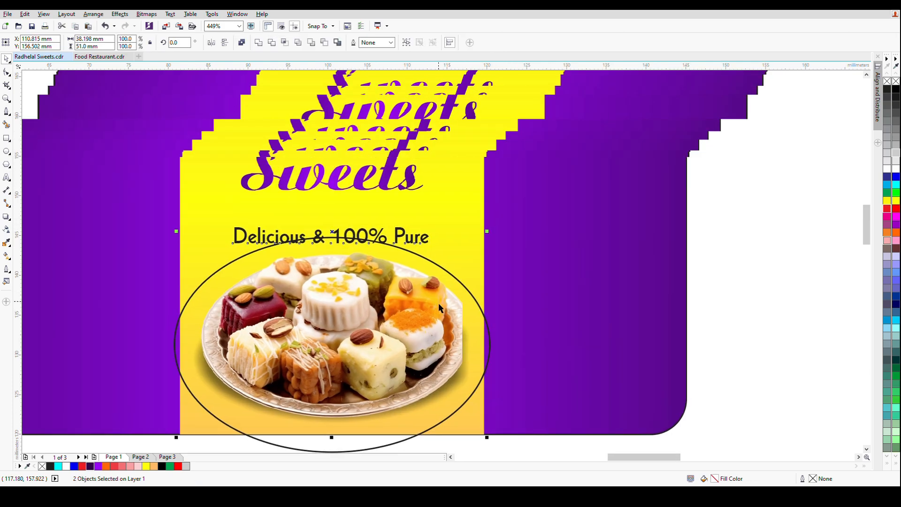
{"action": "left_click", "coordinate": [734, 311]}
{"action": "left_click_drag", "start_coordinate": [398, 234], "coordinate": [407, 209]}
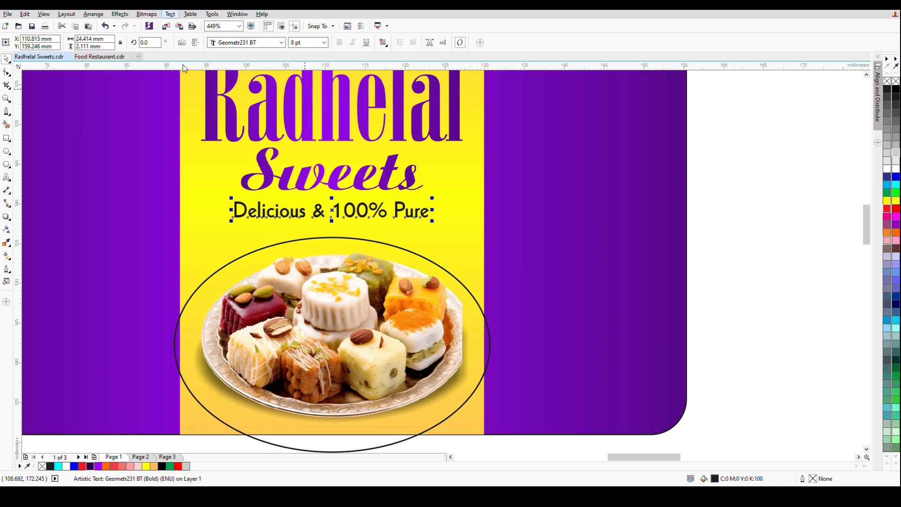
- Fit the tagline along the upper curve of the ellipse and break it apart from the path
{"action": "left_click", "coordinate": [332, 242]}
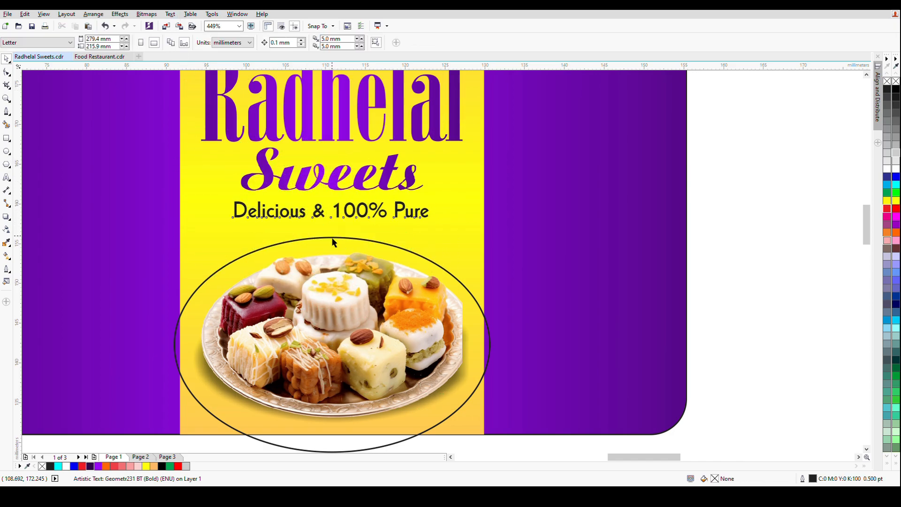
{"action": "left_click", "coordinate": [461, 285]}
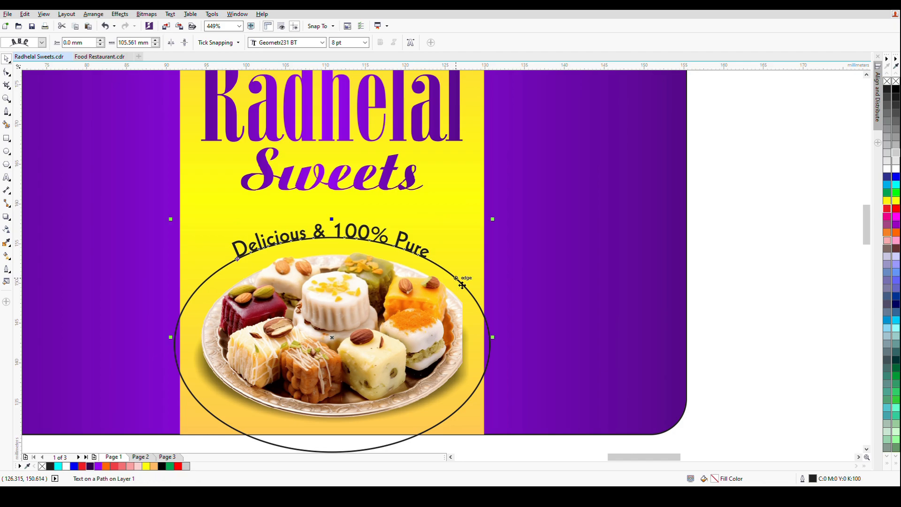
{"action": "left_click", "coordinate": [601, 285]}
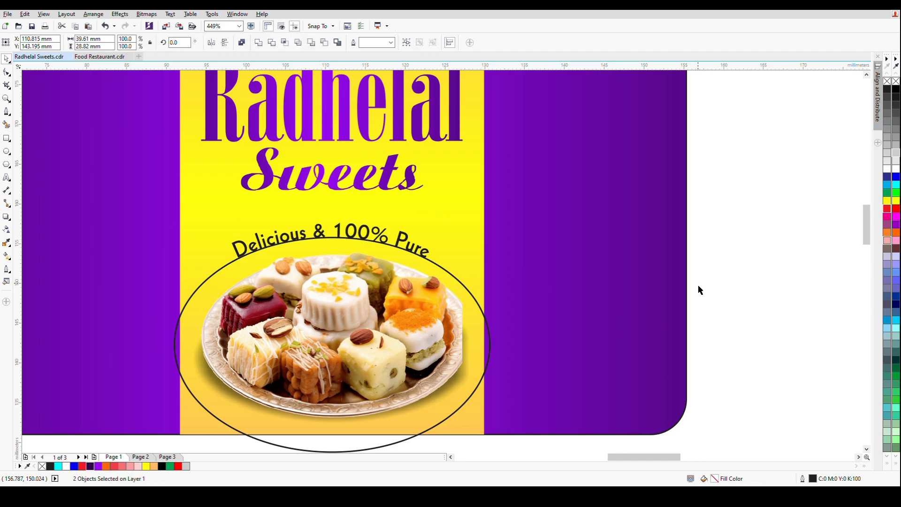
{"action": "left_click", "coordinate": [697, 284]}
- Delete the ellipse and centre the curved tagline horizontally on the yellow rectangle
{"action": "left_click", "coordinate": [444, 273]}
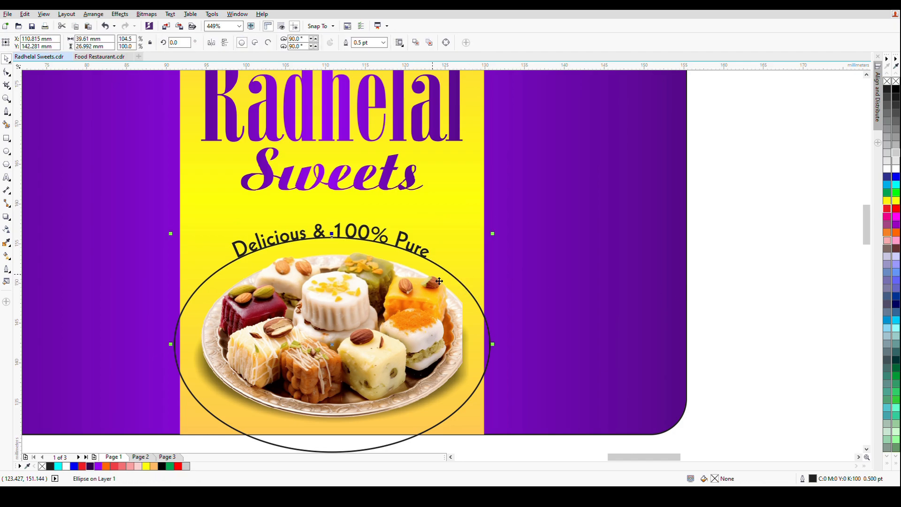
{"action": "left_click", "coordinate": [419, 254]}
{"action": "left_click", "coordinate": [454, 244], "text": "shift"}
{"action": "key", "text": "c"}
{"action": "left_click", "coordinate": [764, 294]}
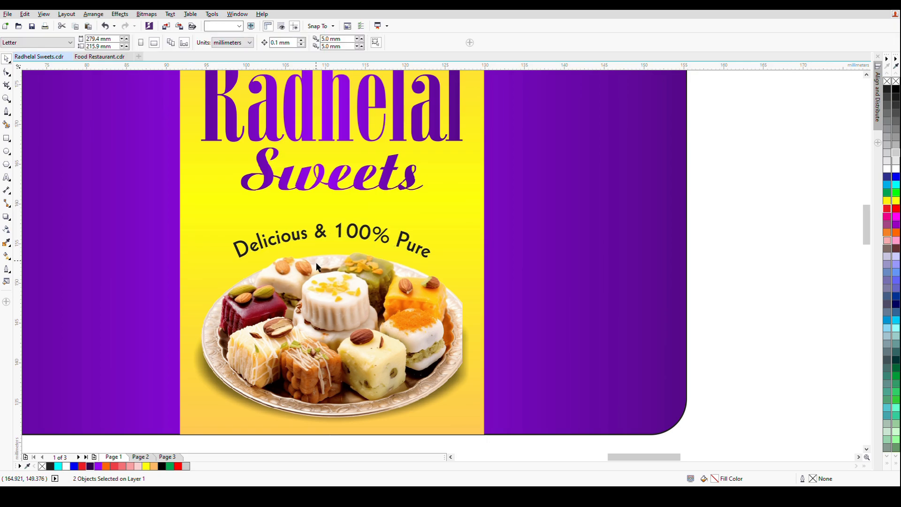
- Nudge the curved tagline and the sweets plate together slightly lower on the yellow rectangle and deselect them
{"action": "scroll", "coordinate": [313, 257], "scroll_direction": "down", "scroll_amount": 3}
{"action": "left_click", "coordinate": [328, 252]}
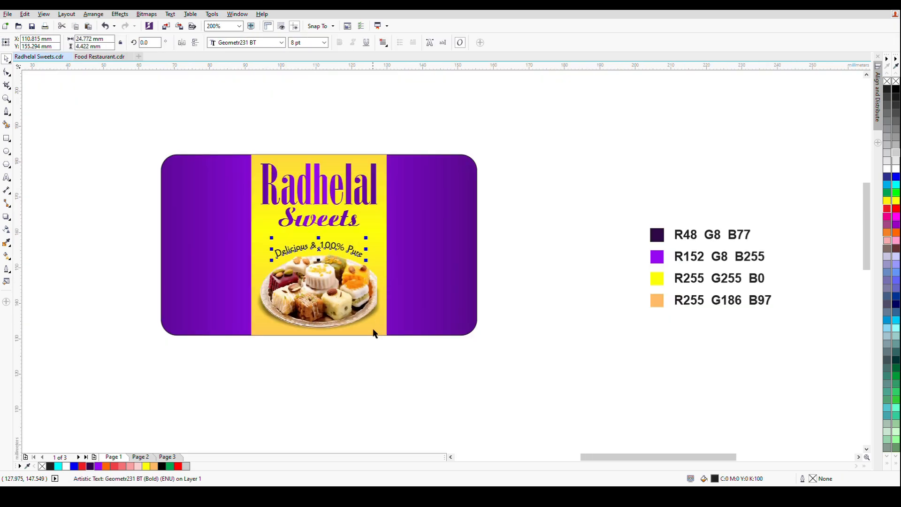
{"action": "left_click_drag", "start_coordinate": [399, 366], "coordinate": [201, 240]}
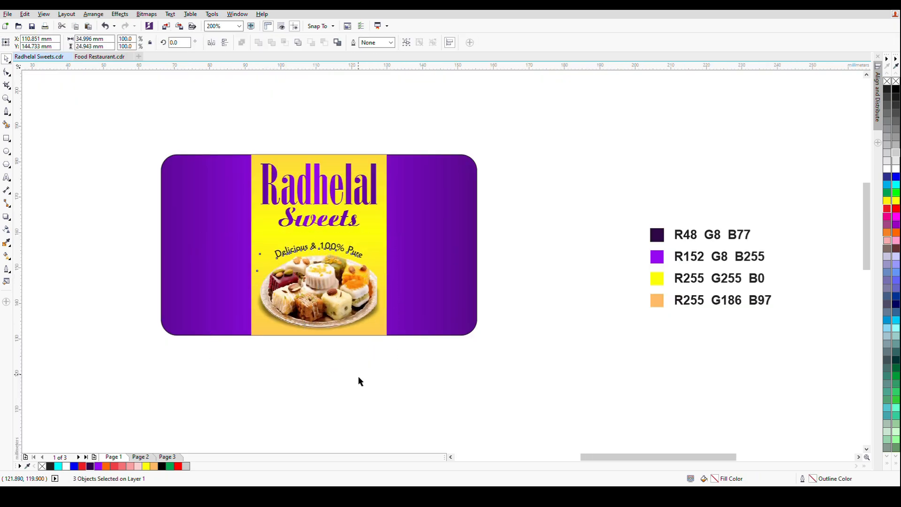
{"action": "key", "text": "z"}
{"action": "left_click", "coordinate": [556, 400]}
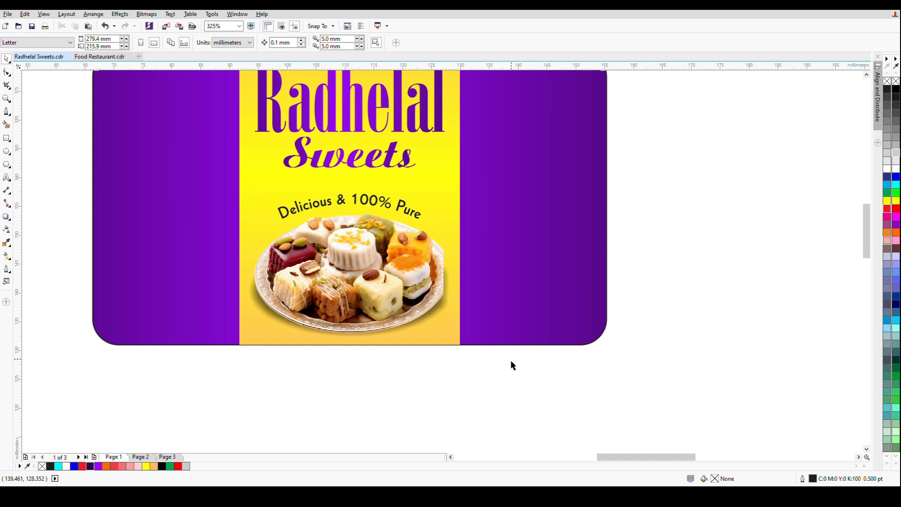
- Copy the purple petal ornament from page 2 onto the card on page 1, just after the word "Pure"
{"action": "key", "text": "Page_Down"}
{"action": "left_click", "coordinate": [407, 380]}
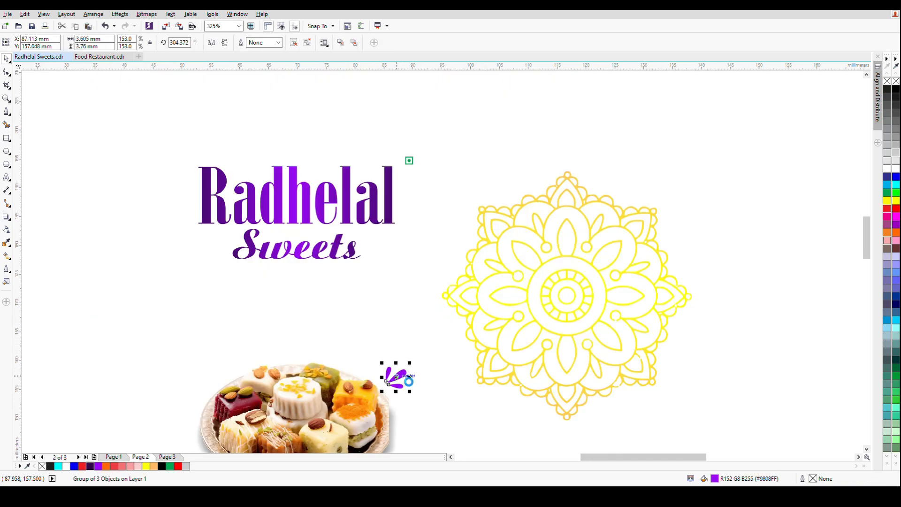
{"action": "key", "text": "Page_Up"}
{"action": "left_click_drag", "start_coordinate": [408, 381], "coordinate": [449, 230]}
{"action": "scroll", "coordinate": [447, 225], "scroll_direction": "up", "scroll_amount": 2}
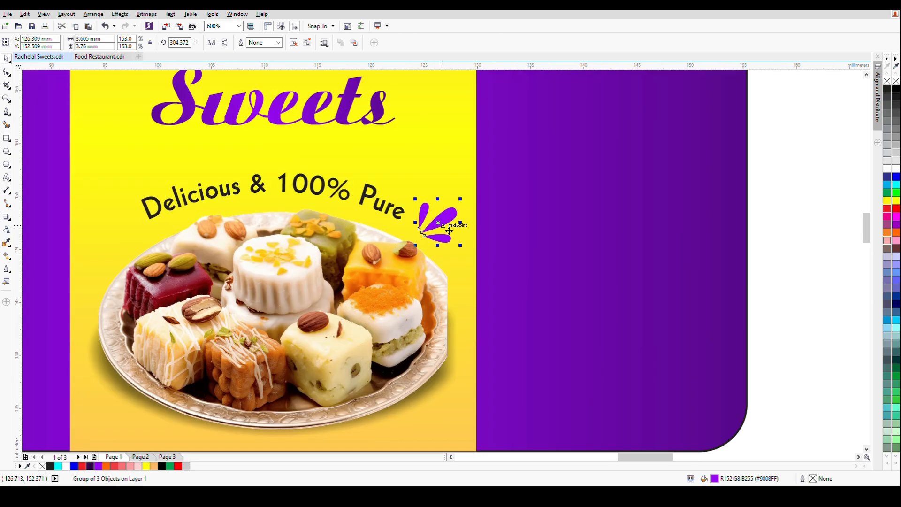
{"action": "scroll", "coordinate": [459, 228], "scroll_direction": "down", "scroll_amount": 2}
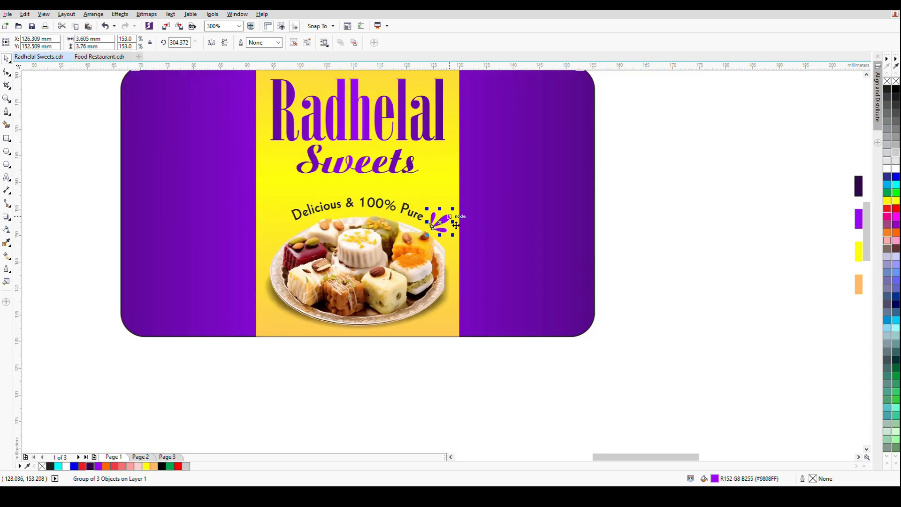
- Duplicate the petal ornament to the opposite end of the tagline, mirror it horizontally and raise it slightly
{"action": "left_click_drag", "start_coordinate": [320, 245], "coordinate": [288, 233]}
{"action": "scroll", "coordinate": [286, 231], "scroll_direction": "up", "scroll_amount": 2}
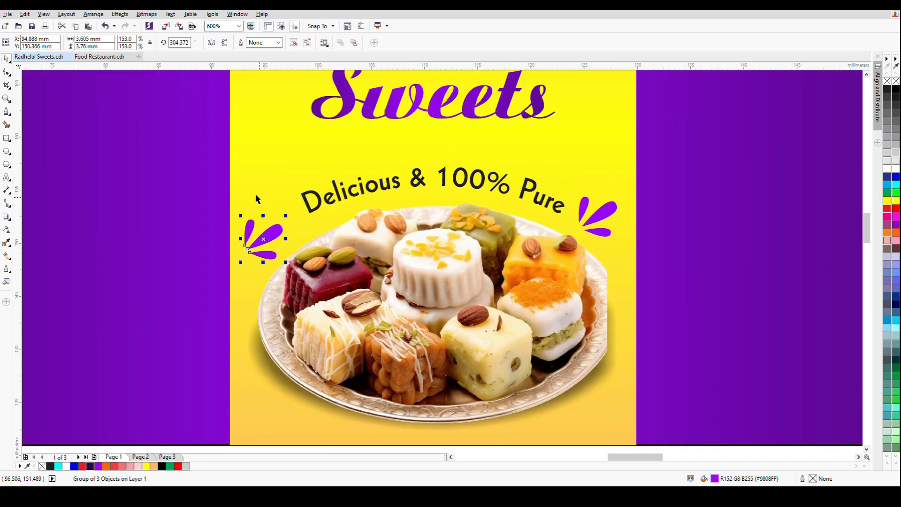
{"action": "left_click", "coordinate": [225, 42]}
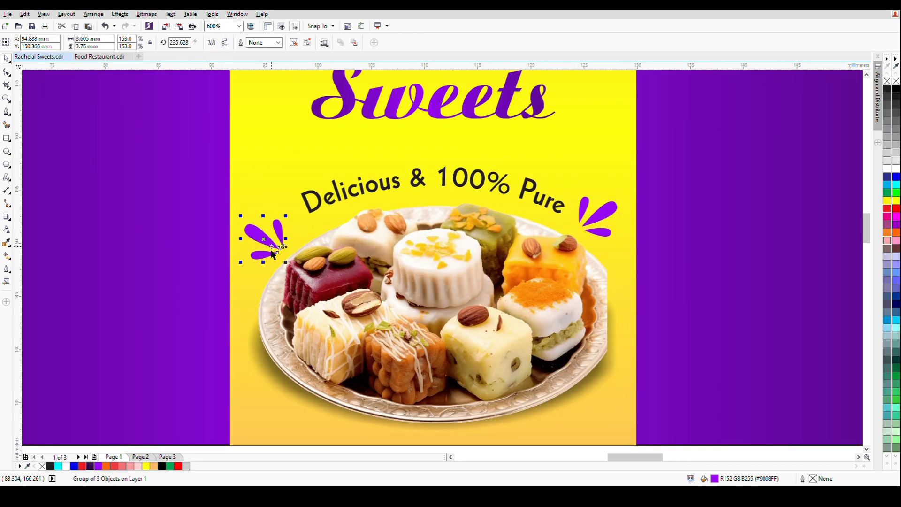
{"action": "left_click_drag", "start_coordinate": [264, 241], "coordinate": [265, 235]}
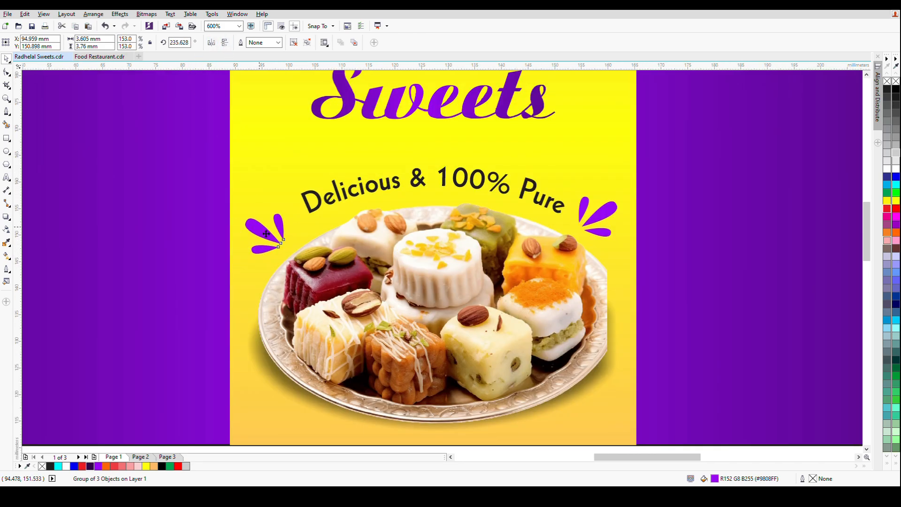
{"action": "scroll", "coordinate": [265, 234], "scroll_direction": "down", "scroll_amount": 3}
{"action": "left_click", "coordinate": [295, 284]}
{"action": "key", "text": "F2"}
{"action": "mouse_move", "coordinate": [161, 136]}
{"action": "left_mouse_down"}
{"action": "mouse_move", "coordinate": [421, 280]}
{"action": "mouse_move", "coordinate": [474, 326]}
{"action": "left_mouse_up"}
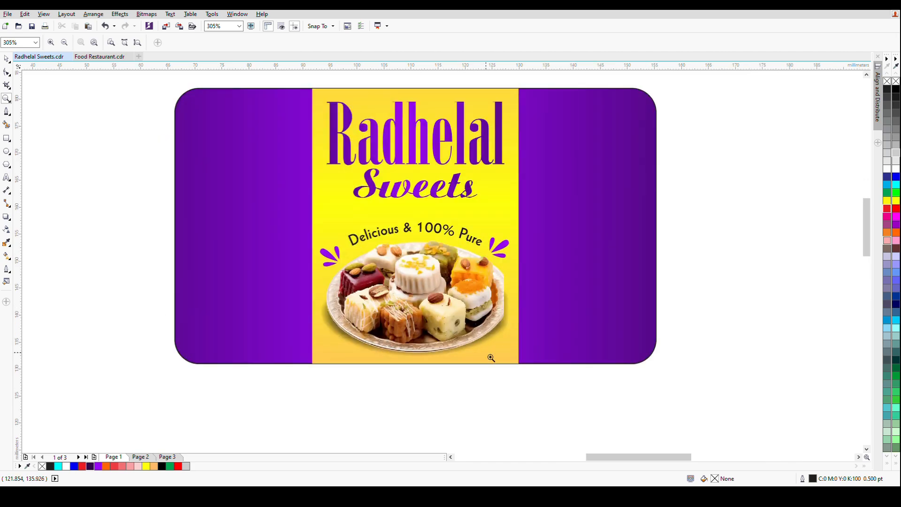
{"action": "mouse_move", "coordinate": [561, 404]}
{"action": "left_mouse_down"}
{"action": "mouse_move", "coordinate": [534, 377]}
{"action": "mouse_move", "coordinate": [251, 207]}
{"action": "mouse_move", "coordinate": [258, 210]}
{"action": "left_mouse_up"}
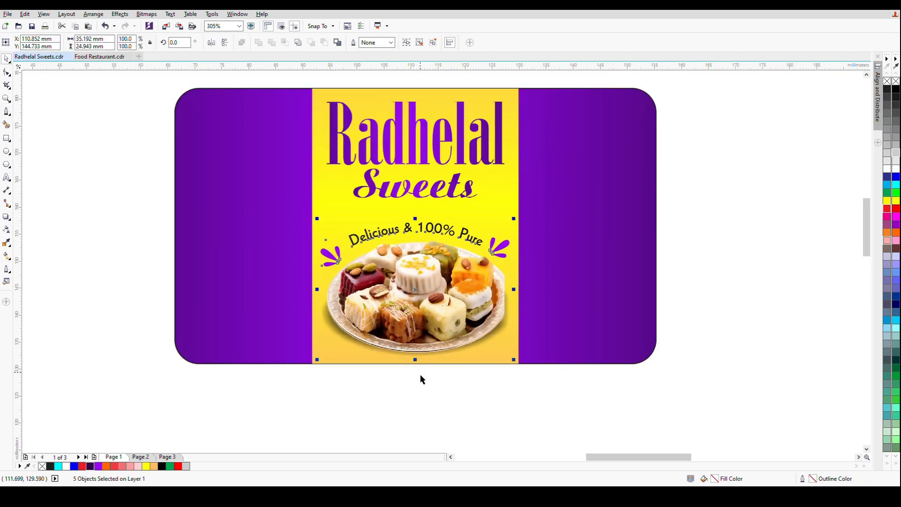
{"action": "left_click", "coordinate": [377, 419]}
- Copy the mandala from page 2 to page 1 and place it beside the card, before the colour swatches
{"action": "key", "text": "Page_Down"}
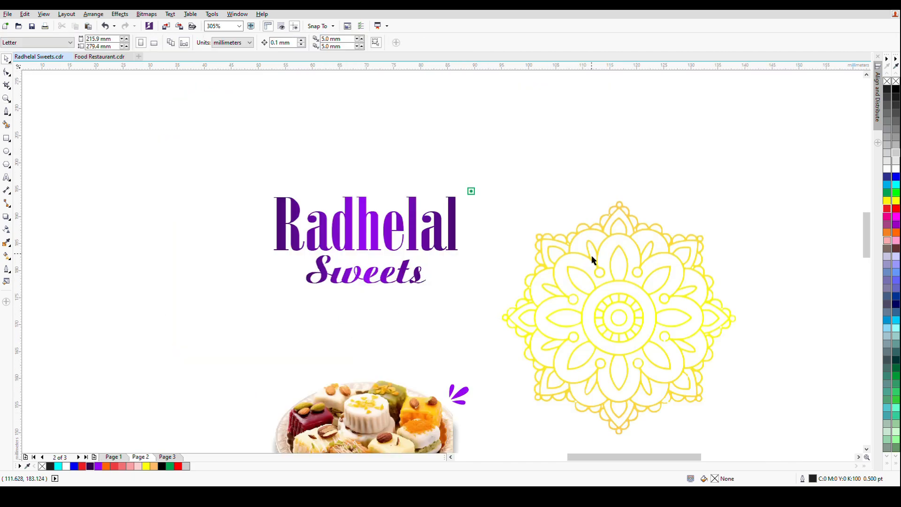
{"action": "left_click", "coordinate": [601, 270]}
{"action": "key", "text": "Page_Up"}
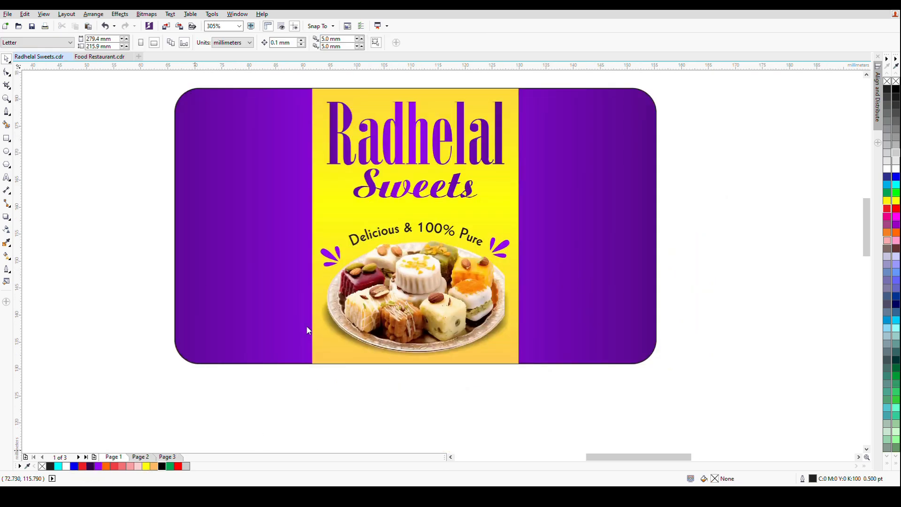
{"action": "key", "text": "shift+F4"}
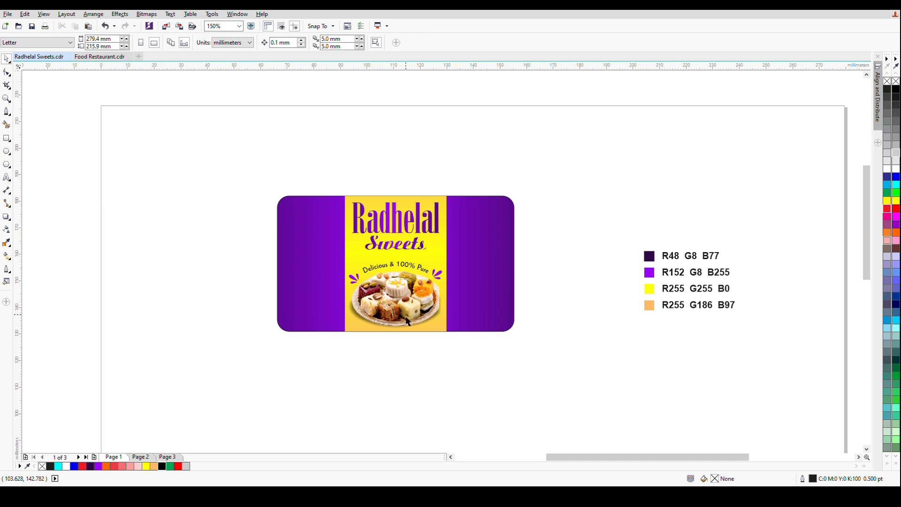
{"action": "key", "text": "ctrl+v"}
{"action": "key", "text": "z"}
{"action": "left_click_drag", "start_coordinate": [257, 171], "coordinate": [631, 416]}
{"action": "key", "text": "space"}
{"action": "left_click_drag", "start_coordinate": [603, 248], "coordinate": [737, 158]}
{"action": "left_click_drag", "start_coordinate": [547, 212], "coordinate": [360, 278]}
{"action": "scroll", "coordinate": [360, 278], "scroll_direction": "up", "scroll_amount": 1}
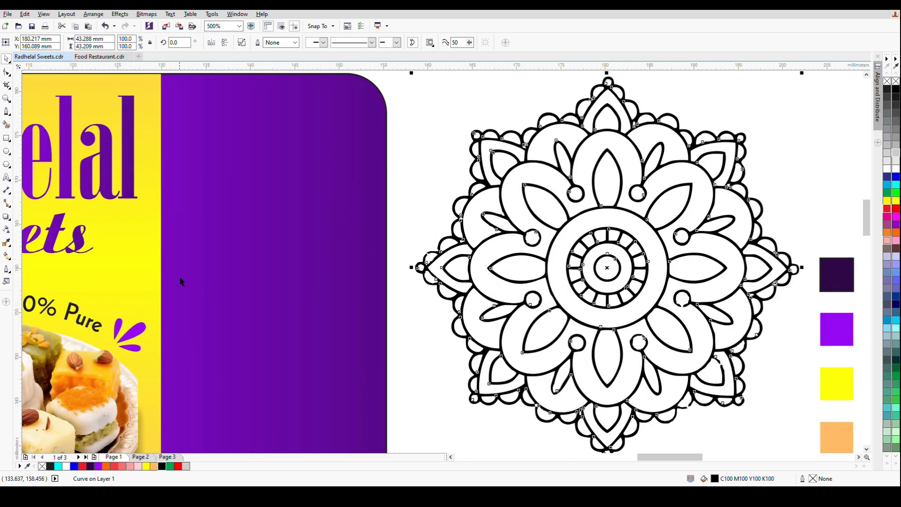
- Copy the yellow rectangle's gradient fill onto the black mandala
{"action": "left_click", "coordinate": [163, 243]}
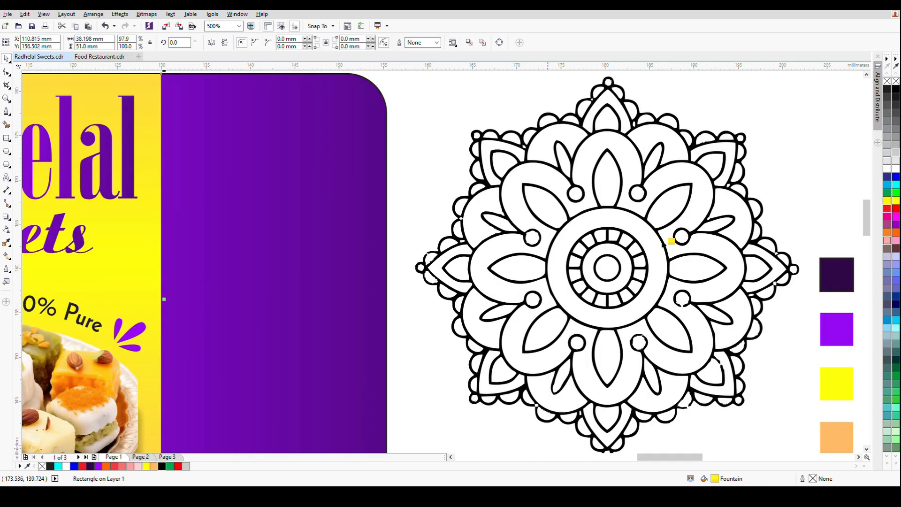
{"action": "left_click_drag", "start_coordinate": [663, 243], "coordinate": [663, 242]}
{"action": "scroll", "coordinate": [665, 243], "scroll_direction": "down", "scroll_amount": 1}
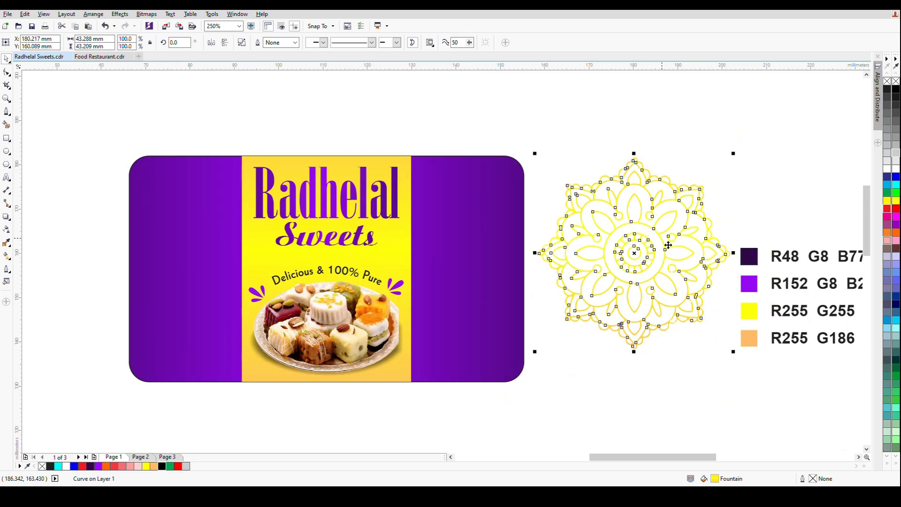
- Move the mandala onto the card's right edge, centre it vertically on the card and align its middle with the edge
{"action": "left_click_drag", "start_coordinate": [667, 245], "coordinate": [554, 263]}
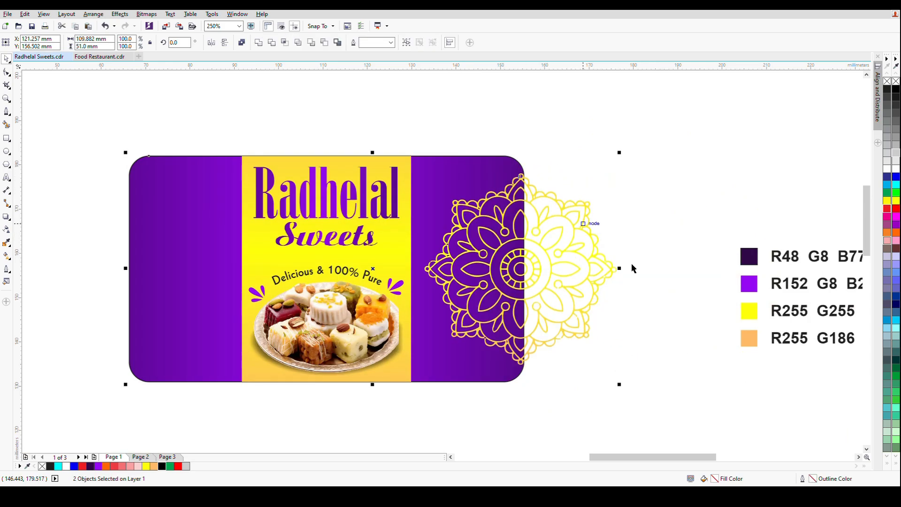
{"action": "left_click", "coordinate": [645, 347]}
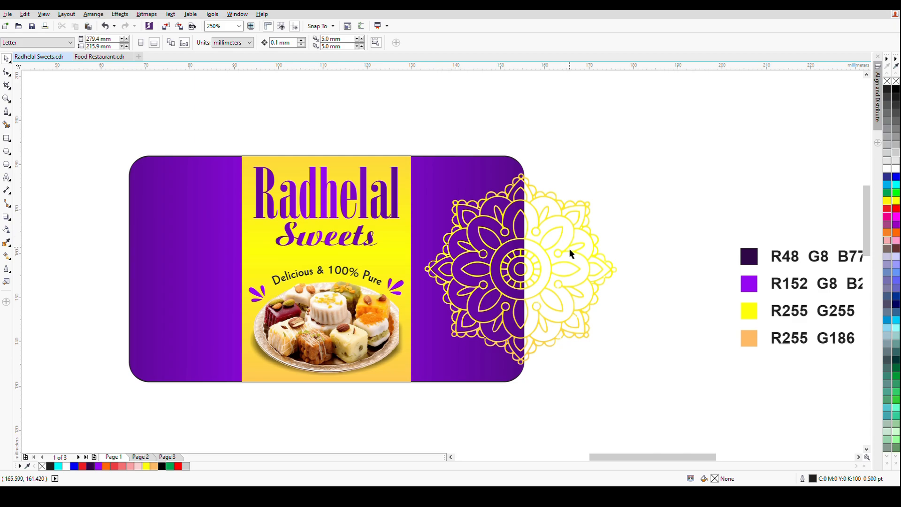
{"action": "left_click", "coordinate": [570, 249]}
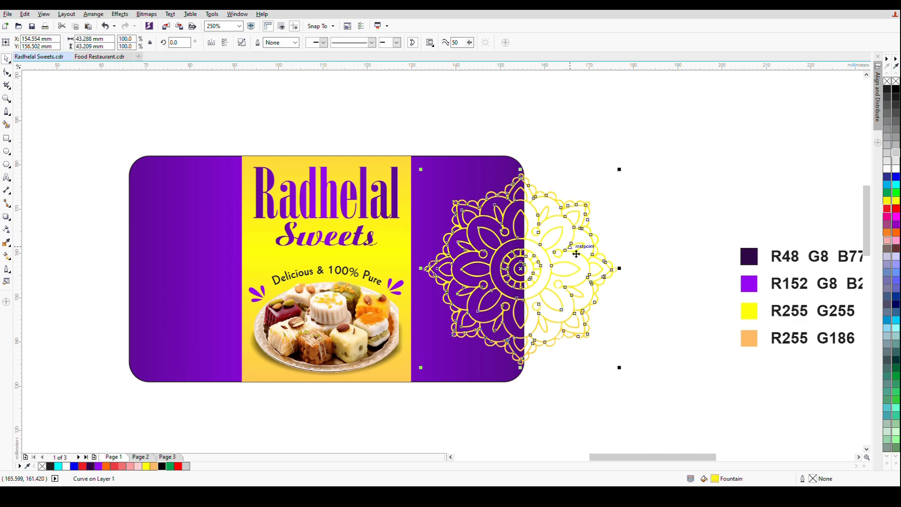
{"action": "left_click_drag", "start_coordinate": [577, 254], "coordinate": [579, 254]}
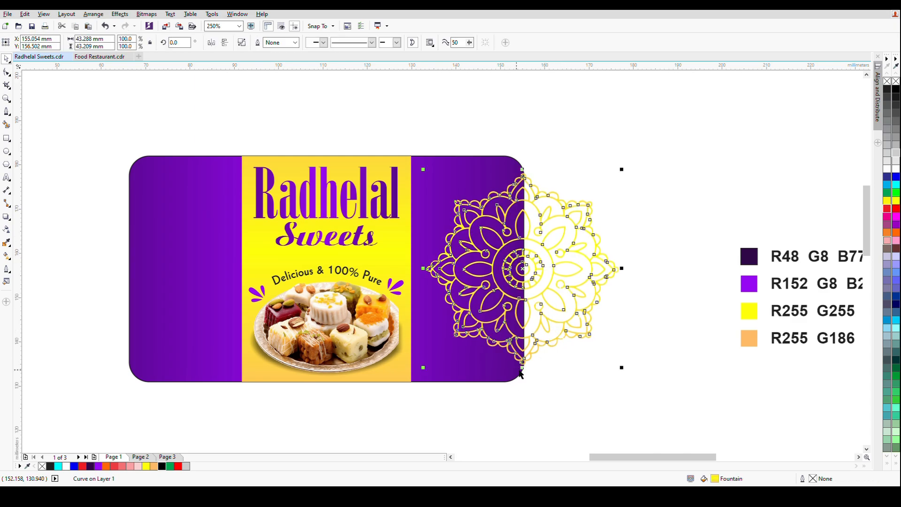
{"action": "scroll", "coordinate": [519, 370], "scroll_direction": "up", "scroll_amount": 10}
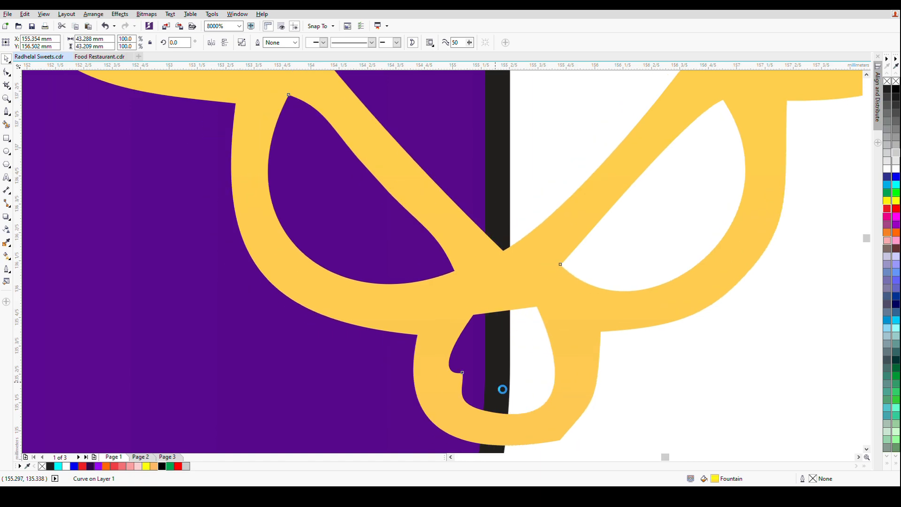
{"action": "scroll", "coordinate": [522, 308], "scroll_direction": "down", "scroll_amount": 10}
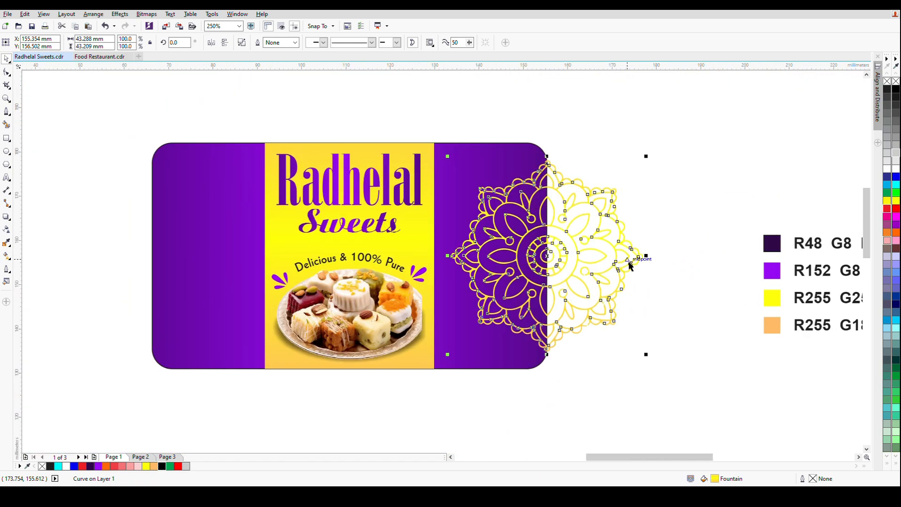
- Mirror a copy of the mandala to the card's left side and align its middle with the left edge
{"action": "left_click_drag", "start_coordinate": [653, 265], "coordinate": [282, 261]}
{"action": "scroll", "coordinate": [145, 159], "scroll_direction": "up", "scroll_amount": 5}
{"action": "scroll", "coordinate": [161, 167], "scroll_direction": "up", "scroll_amount": 2}
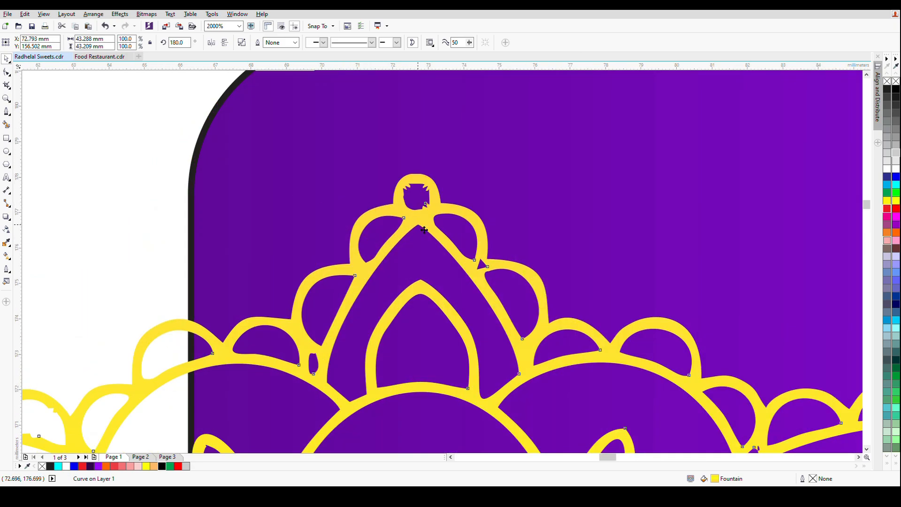
{"action": "left_click_drag", "start_coordinate": [424, 230], "coordinate": [198, 215]}
{"action": "scroll", "coordinate": [198, 216], "scroll_direction": "down", "scroll_amount": 6}
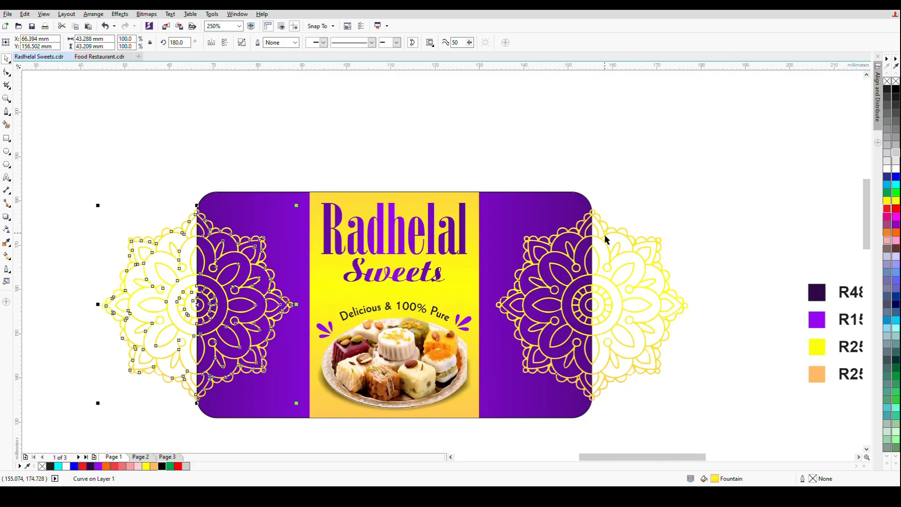
- Group the two mandalas and PowerClip the group inside the purple rounded rectangle
{"action": "left_click", "coordinate": [622, 230], "text": "shift"}
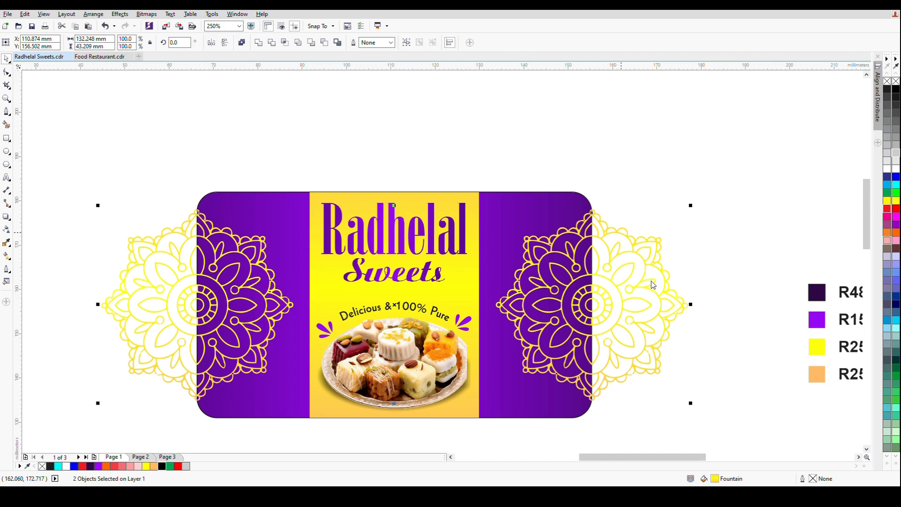
{"action": "key", "text": "ctrl+g"}
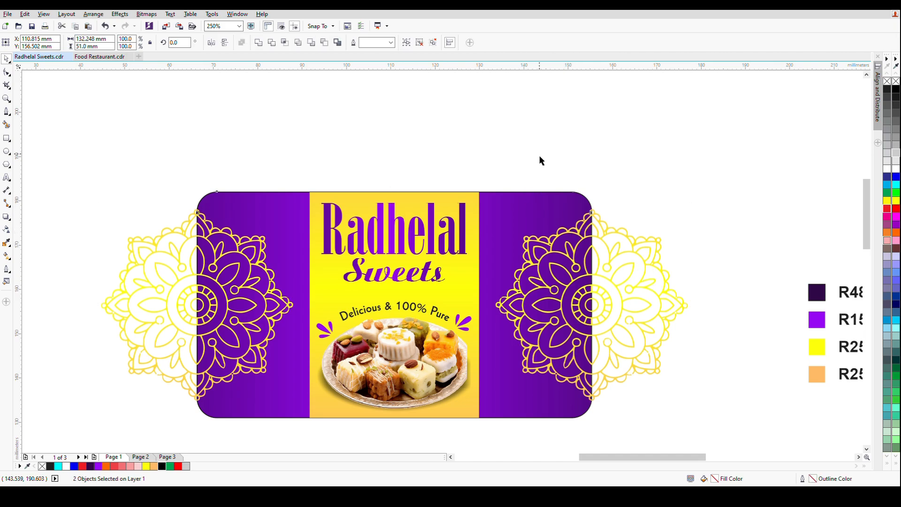
{"action": "key", "text": "alt+c"}
{"action": "key", "text": "w"}
{"action": "key", "text": "p"}
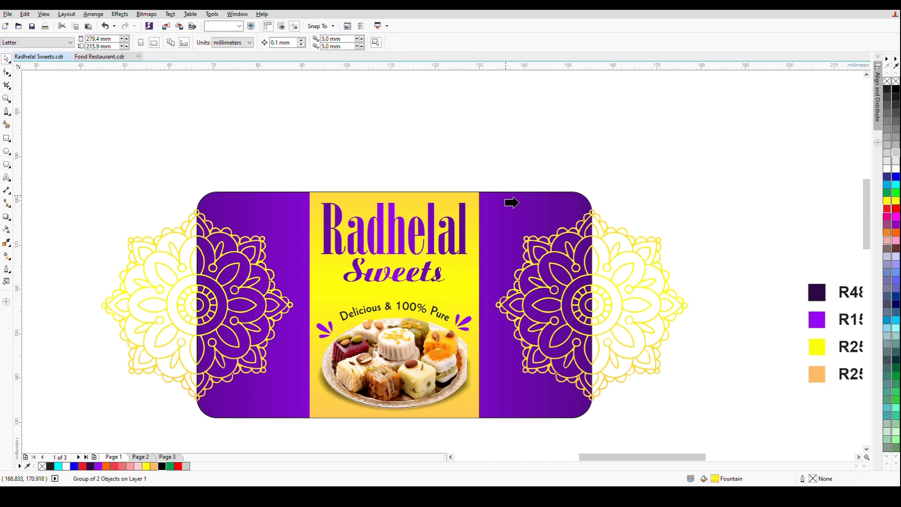
{"action": "left_click", "coordinate": [509, 200]}
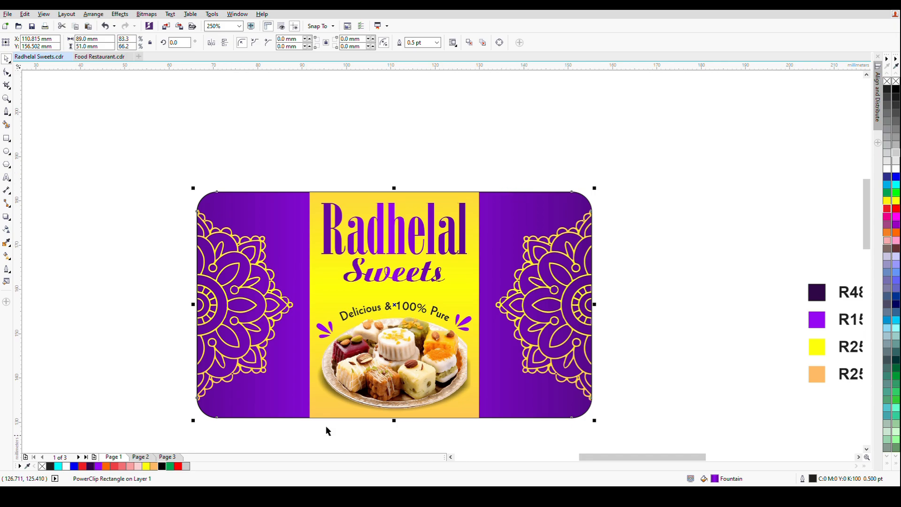
- Remove the outline from the purple rounded rectangle and deselect it
{"action": "left_click_drag", "start_coordinate": [310, 405], "coordinate": [353, 340]}
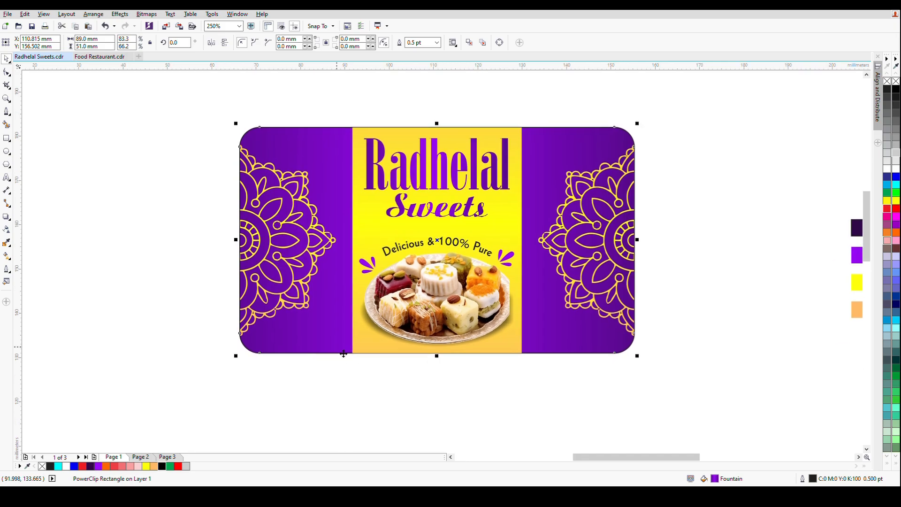
{"action": "left_click", "coordinate": [123, 317]}
{"action": "key", "text": "shift+F4"}
{"action": "key", "text": "F2"}
{"action": "left_click_drag", "start_coordinate": [235, 151], "coordinate": [408, 255]}
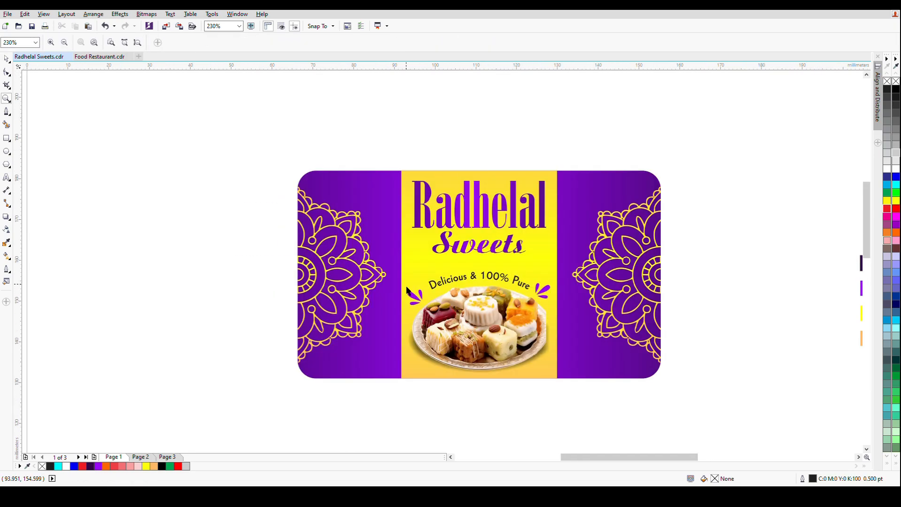
{"action": "left_click_drag", "start_coordinate": [416, 324], "coordinate": [402, 221]}
{"action": "scroll", "coordinate": [392, 226], "scroll_direction": "down", "scroll_amount": 3}
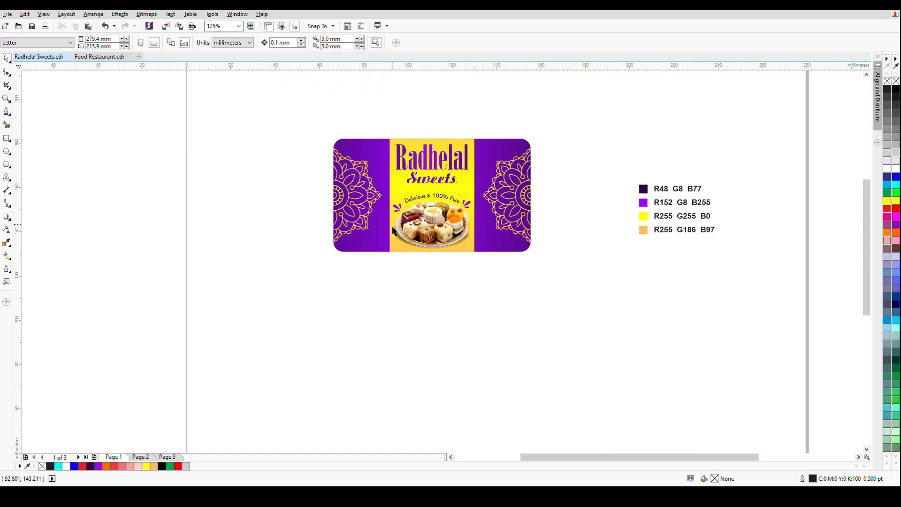
{"action": "key", "text": "F6"}
{"action": "left_click_drag", "start_coordinate": [333, 260], "coordinate": [497, 360]}
{"action": "key", "text": "Delete"}
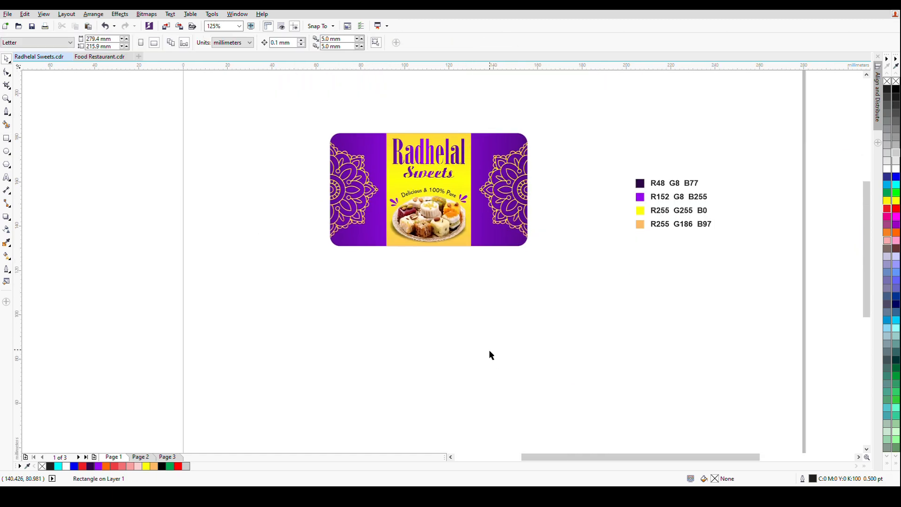
- Duplicate the purple rounded rectangle below the finished card and delete the mandalas from inside the copy's PowerClip
{"action": "left_click_drag", "start_coordinate": [483, 154], "coordinate": [500, 281]}
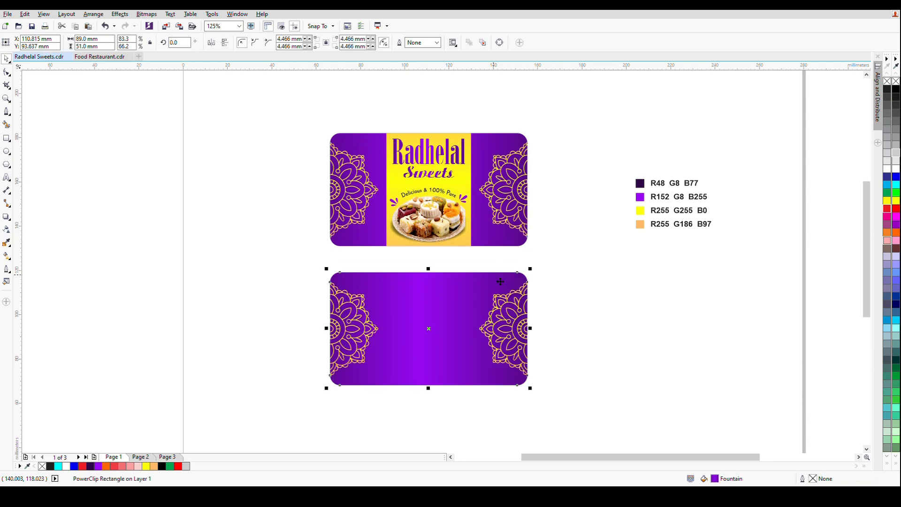
{"action": "left_click", "coordinate": [424, 330], "text": "ctrl"}
{"action": "left_click_drag", "start_coordinate": [239, 271], "coordinate": [609, 391]}
{"action": "left_click", "coordinate": [609, 391]}
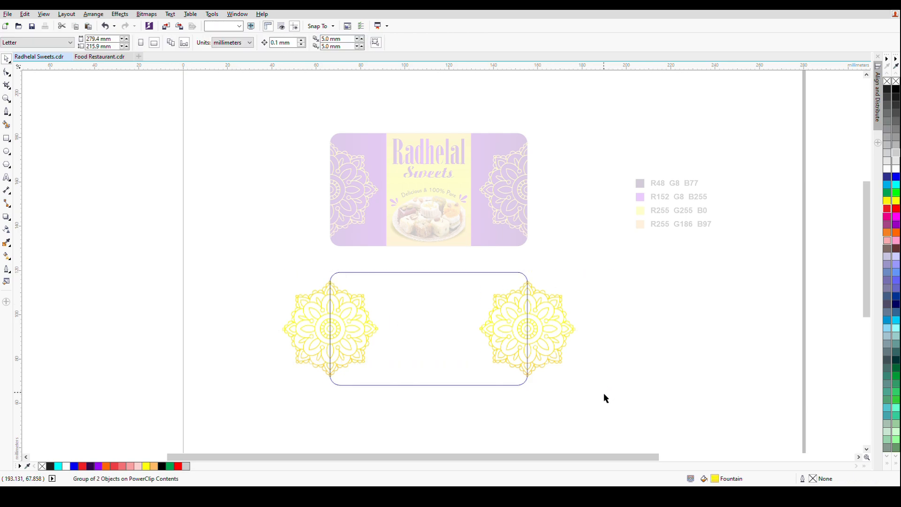
{"action": "mouse_move", "coordinate": [633, 420]}
{"action": "left_mouse_down"}
{"action": "mouse_move", "coordinate": [539, 411]}
{"action": "mouse_move", "coordinate": [193, 286]}
{"action": "mouse_move", "coordinate": [625, 404]}
{"action": "left_mouse_up"}
{"action": "key", "text": "Delete"}
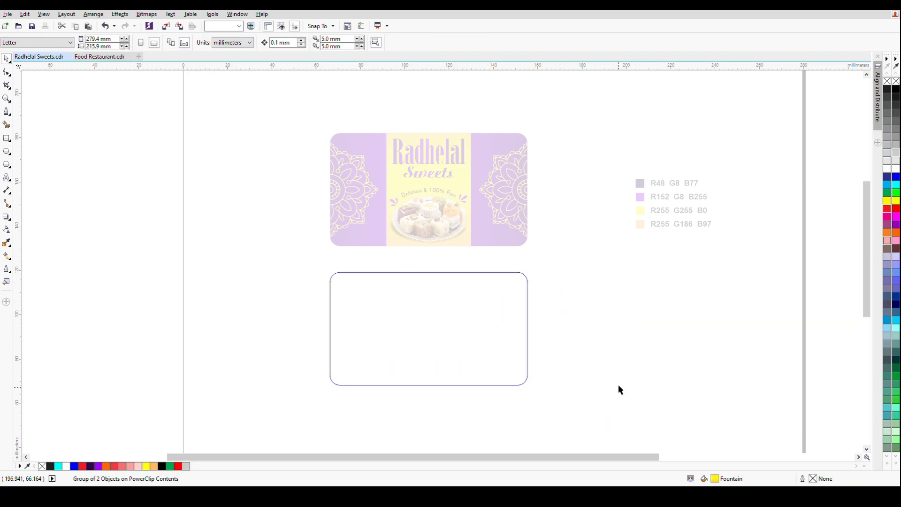
{"action": "left_click", "coordinate": [600, 319], "text": "ctrl"}
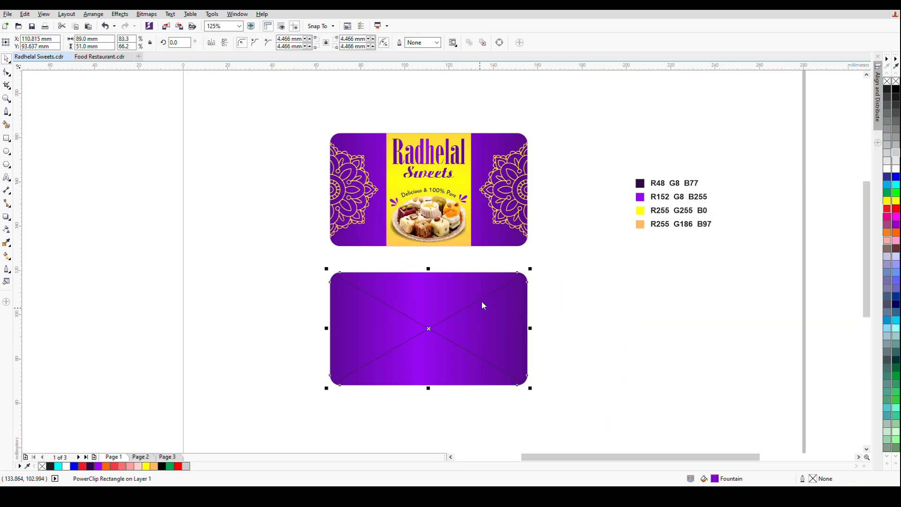
{"action": "left_click", "coordinate": [577, 309]}
- Place a copy of the front card's mandala pair outside its PowerClip and delete the copied mandala at the card's right edge
{"action": "left_click", "coordinate": [501, 199], "text": "ctrl"}
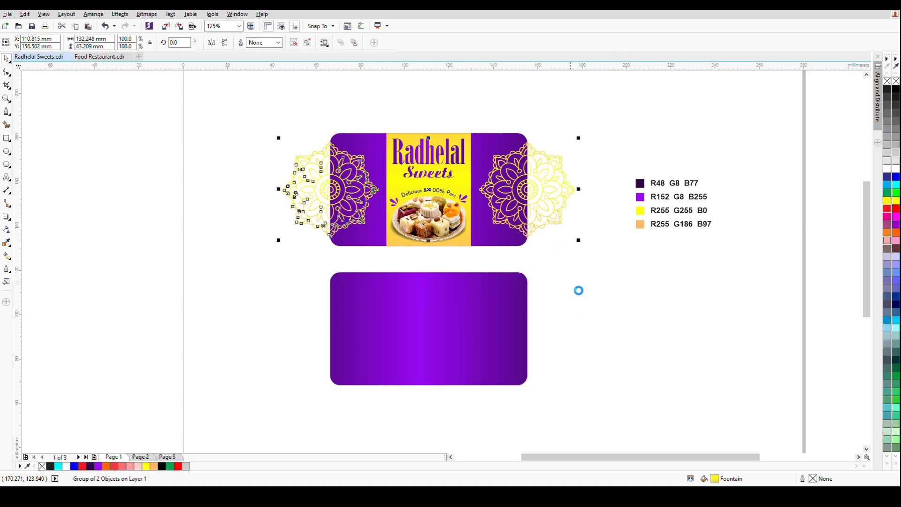
{"action": "left_click", "coordinate": [533, 203], "text": "ctrl"}
{"action": "key", "text": "Delete"}
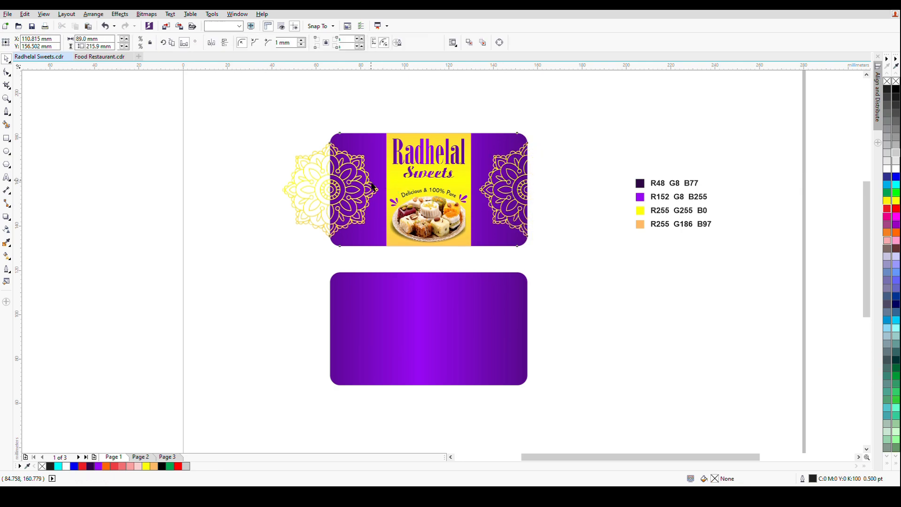
- Move the remaining mandala copy onto the lower purple rectangle and centre it there horizontally and vertically
{"action": "left_click", "coordinate": [379, 187]}
{"action": "left_click_drag", "start_coordinate": [373, 186], "coordinate": [504, 318]}
{"action": "right_click", "coordinate": [453, 317]}
{"action": "left_click", "coordinate": [502, 304], "text": "shift"}
{"action": "left_click_drag", "start_coordinate": [565, 341], "coordinate": [547, 266]}
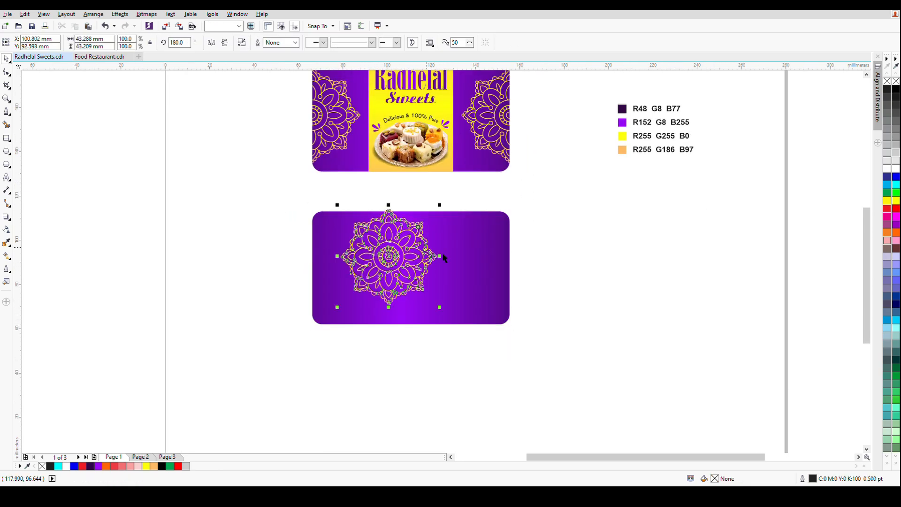
{"action": "key", "text": "c"}
{"action": "key", "text": "e"}
{"action": "left_click", "coordinate": [534, 291]}
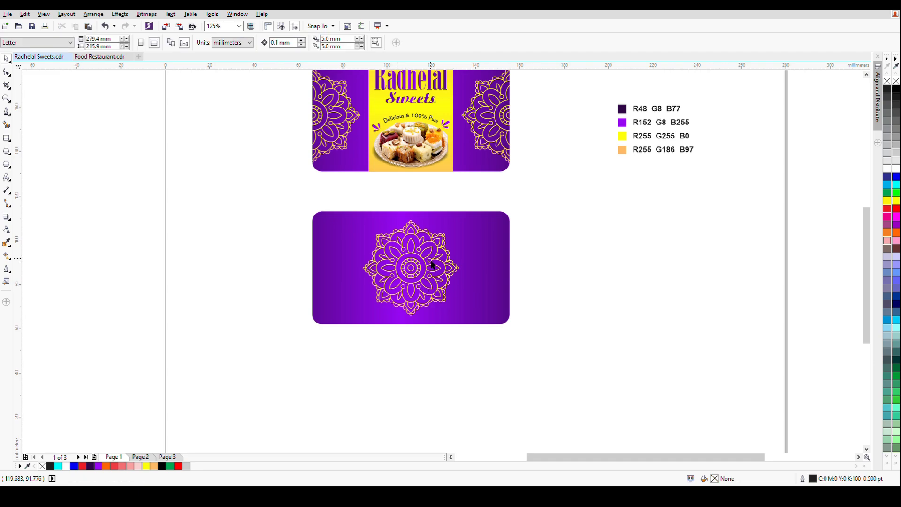
- Move the mandala straight up onto the lower card's top edge and enlarge it to about 52 mm high
{"action": "left_click_drag", "start_coordinate": [431, 261], "coordinate": [437, 207]}
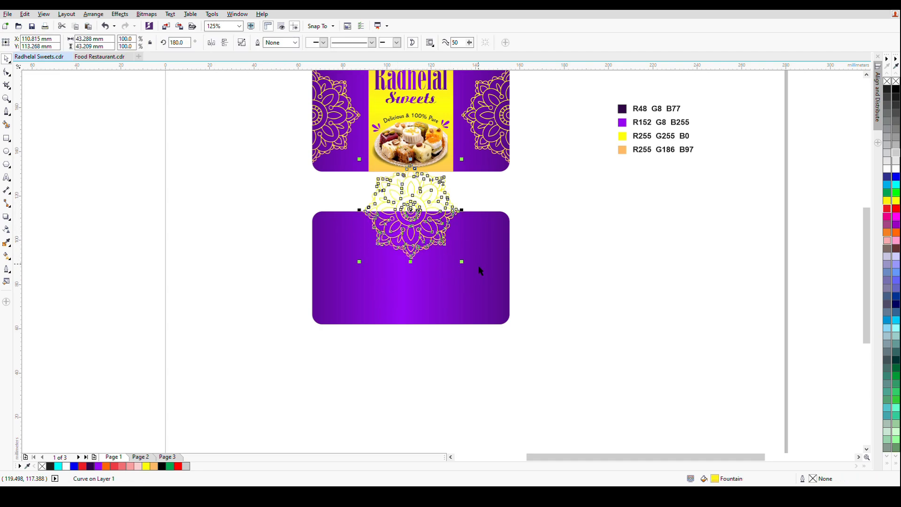
{"action": "left_click_drag", "start_coordinate": [468, 268], "coordinate": [474, 273]}
{"action": "left_click", "coordinate": [477, 275], "text": "shift"}
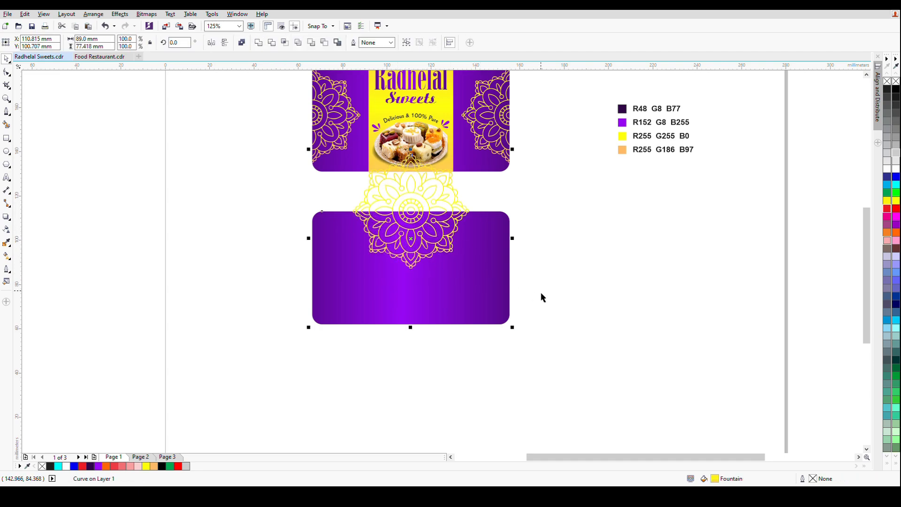
{"action": "left_click", "coordinate": [541, 292]}
- Stretch the mandala horizontally about its centre to a width of about 65 mm
{"action": "key", "text": "F2"}
{"action": "left_click_drag", "start_coordinate": [304, 154], "coordinate": [573, 321]}
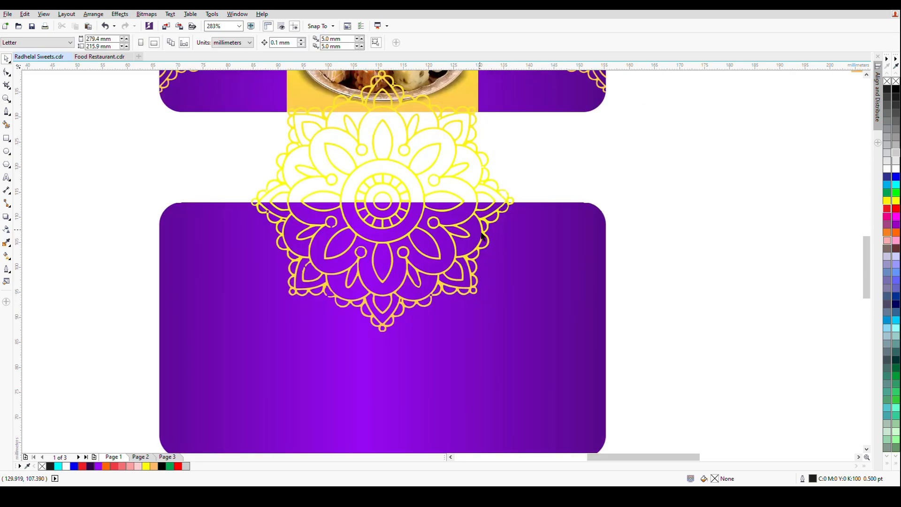
{"action": "left_click", "coordinate": [483, 237]}
{"action": "left_click_drag", "start_coordinate": [517, 202], "coordinate": [549, 220]}
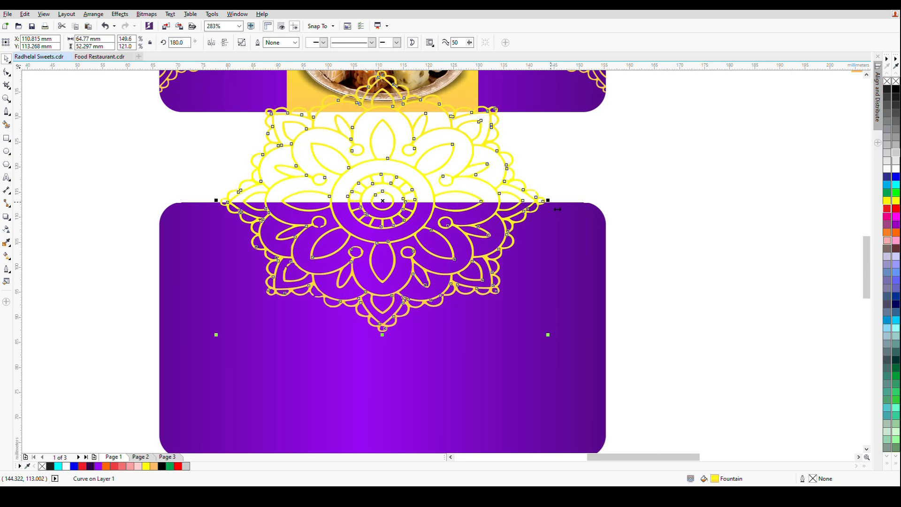
{"action": "left_click", "coordinate": [535, 214]}
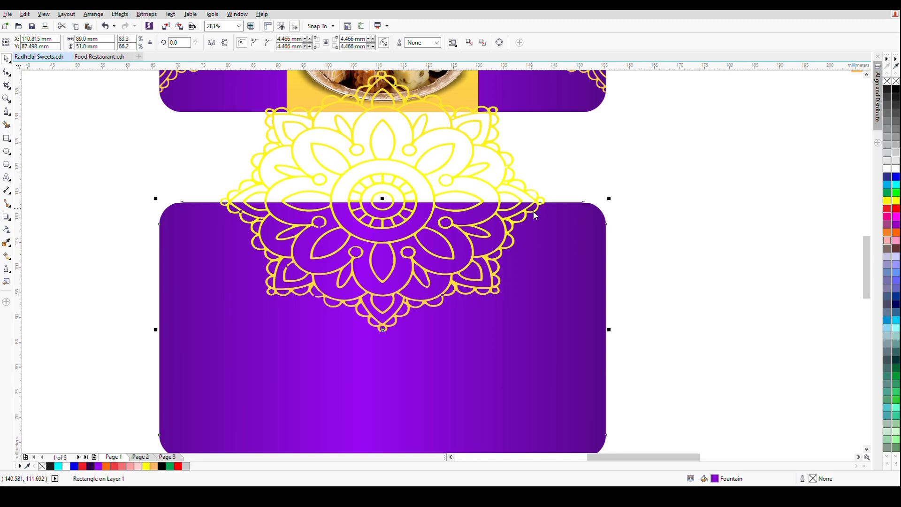
{"action": "left_click", "coordinate": [639, 274]}
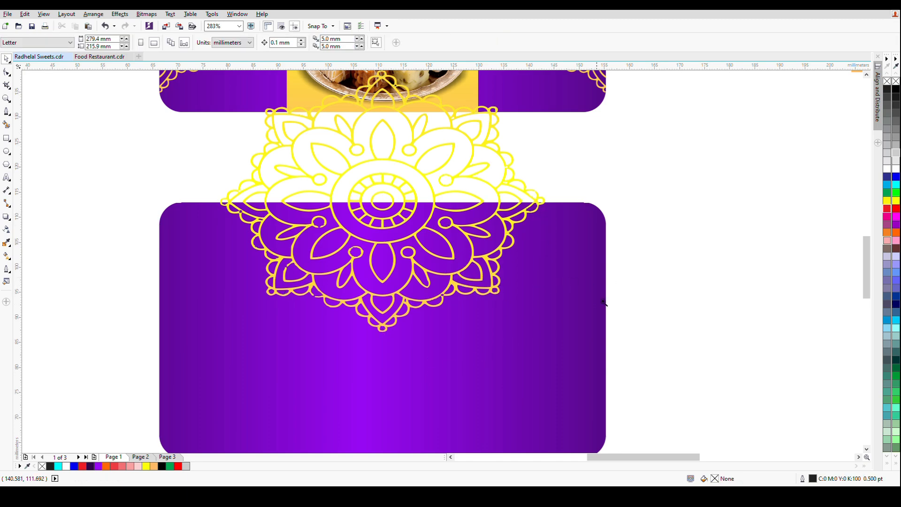
- PowerClip the stretched mandala inside the lower purple rounded rectangle
{"action": "key", "text": "F2"}
{"action": "left_click", "coordinate": [639, 306]}
{"action": "scroll", "coordinate": [368, 247], "scroll_direction": "down", "scroll_amount": 2}
{"action": "left_click_drag", "start_coordinate": [276, 247], "coordinate": [378, 231]}
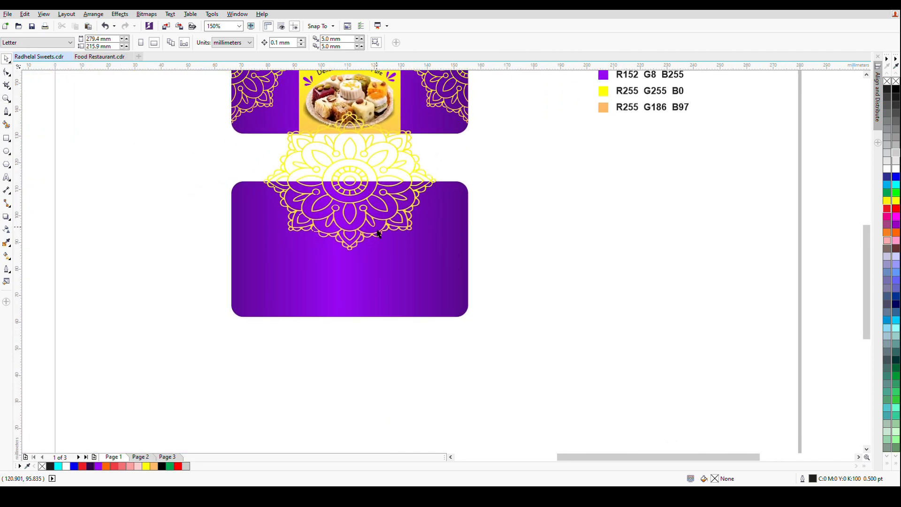
{"action": "left_click", "coordinate": [381, 232]}
{"action": "key", "text": "alt+c"}
{"action": "key", "text": "w"}
{"action": "key", "text": "p"}
{"action": "left_click", "coordinate": [393, 297]}
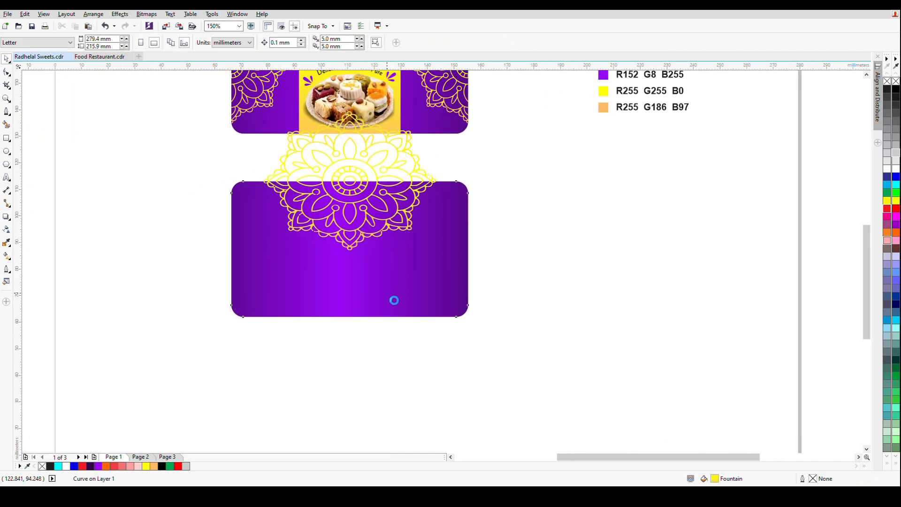
{"action": "left_click", "coordinate": [490, 284]}
- Draw a full-width rectangle, 89 mm by about 16 mm, across the lower card beneath the mandala
{"action": "key", "text": "F2"}
{"action": "left_click_drag", "start_coordinate": [198, 139], "coordinate": [532, 340]}
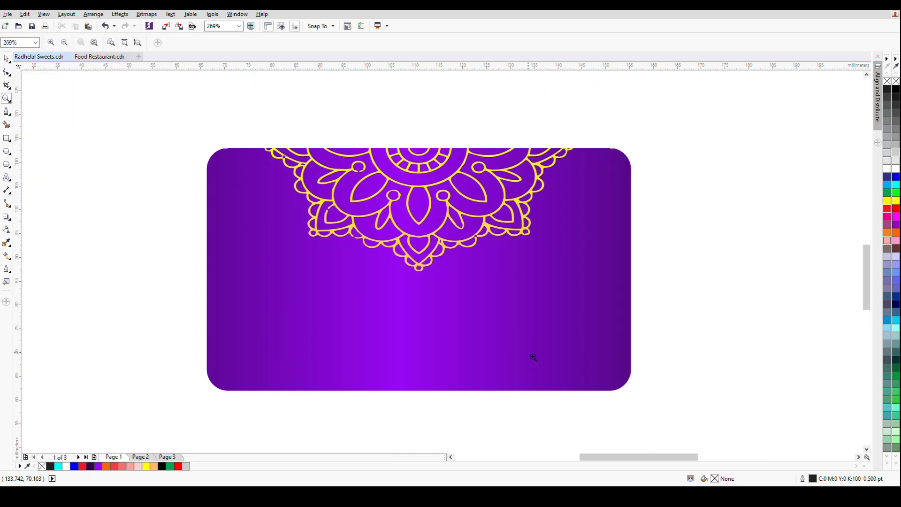
{"action": "left_click_drag", "start_coordinate": [232, 271], "coordinate": [657, 341]}
{"action": "key", "text": "space"}
{"action": "left_click_drag", "start_coordinate": [503, 312], "coordinate": [505, 300]}
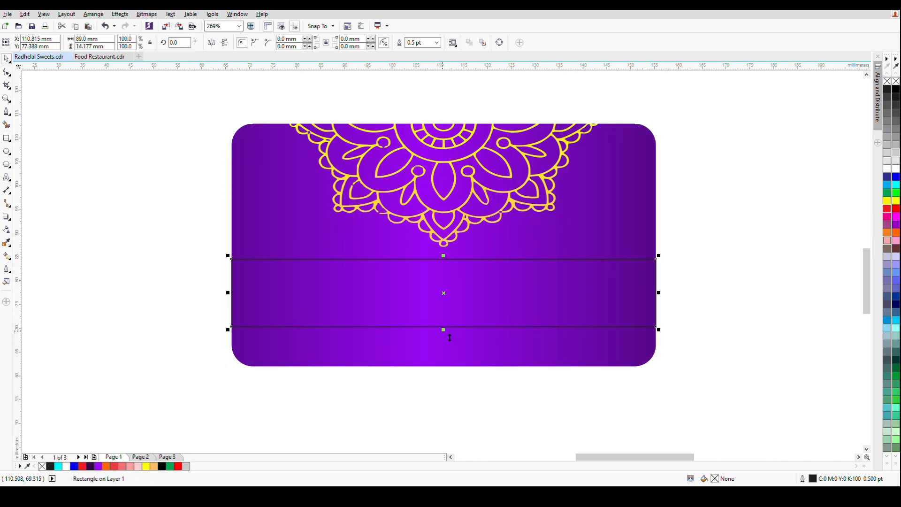
{"action": "left_click_drag", "start_coordinate": [450, 337], "coordinate": [451, 346]}
{"action": "left_click_drag", "start_coordinate": [454, 297], "coordinate": [456, 300]}
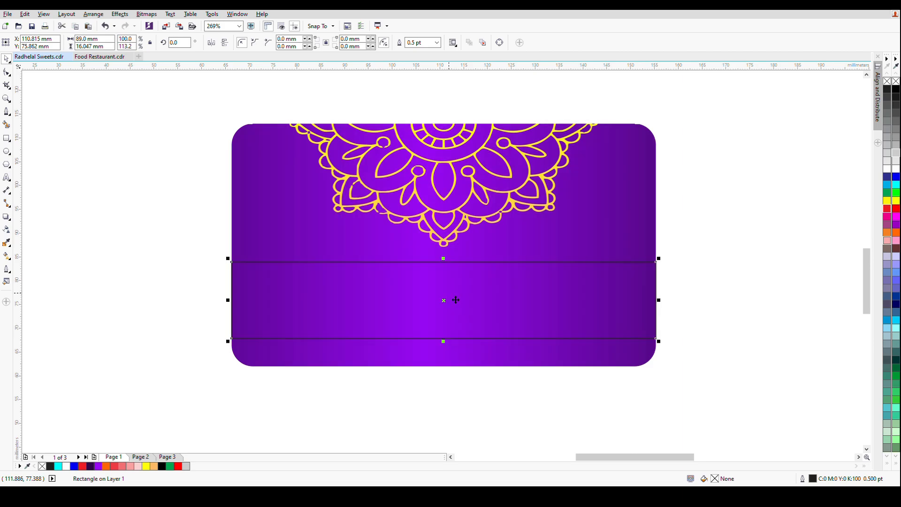
{"action": "scroll", "coordinate": [456, 299], "scroll_direction": "up", "scroll_amount": 2}
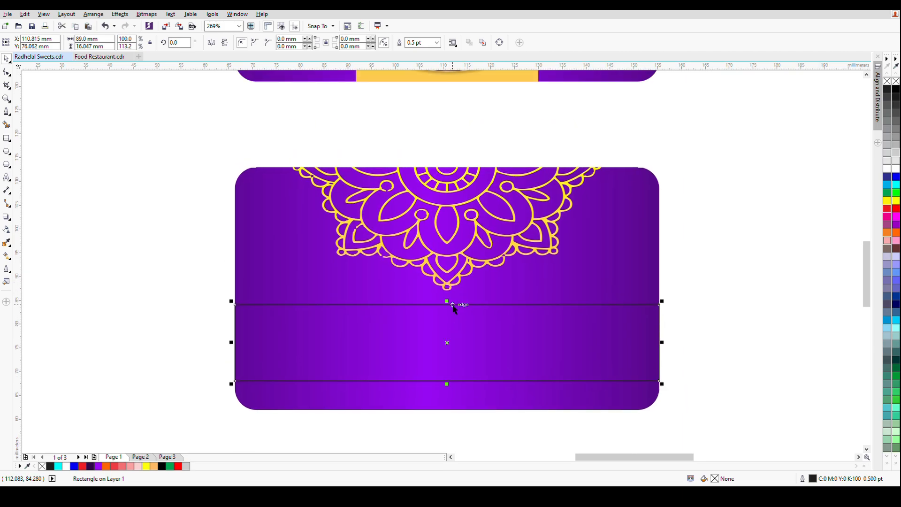
{"action": "left_click", "coordinate": [718, 303]}
- Copy the yellow gradient fill from the front card's centre panel to the new rectangle
{"action": "scroll", "coordinate": [305, 310], "scroll_direction": "down", "scroll_amount": 3}
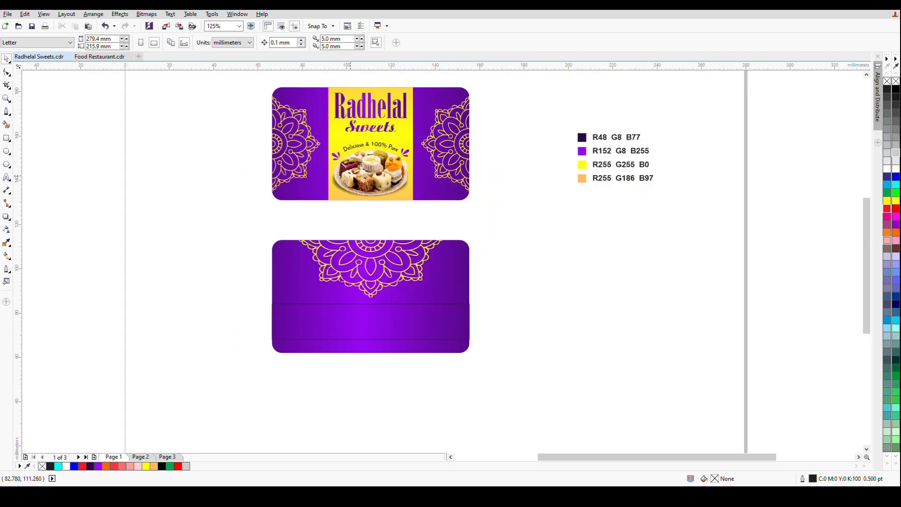
{"action": "left_click", "coordinate": [427, 262]}
{"action": "scroll", "coordinate": [432, 336], "scroll_direction": "up", "scroll_amount": 3}
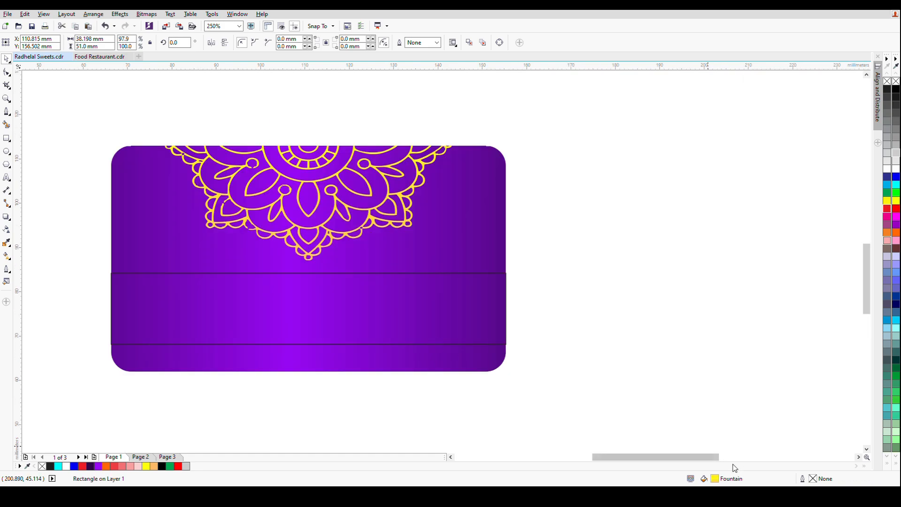
{"action": "left_click_drag", "start_coordinate": [445, 327], "coordinate": [445, 327]}
{"action": "left_click", "coordinate": [445, 326]}
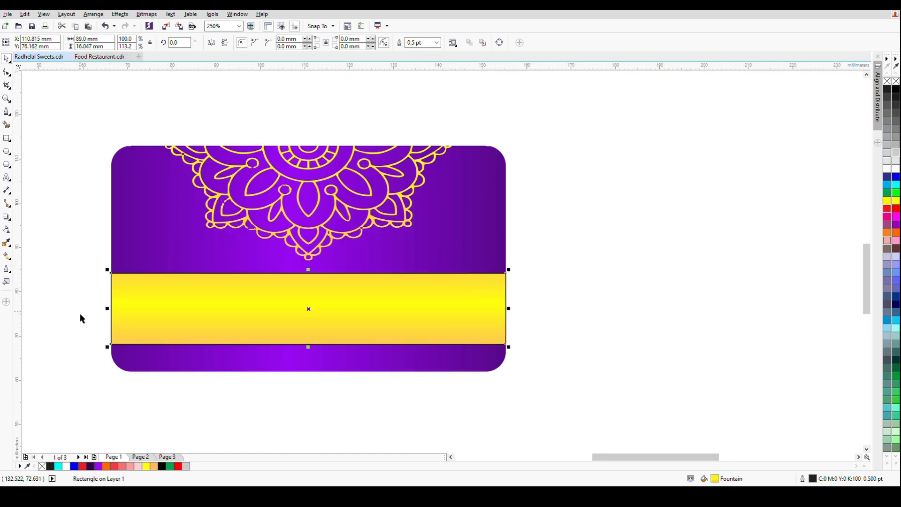
- Reshape the band's gradient so it runs diagonally from beyond its upper-left corner to beyond its lower-right corner
{"action": "left_click", "coordinate": [7, 255]}
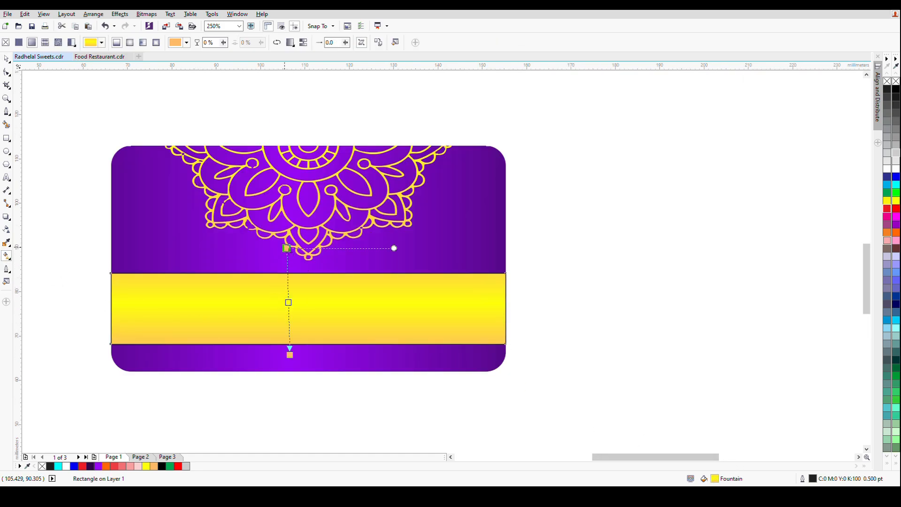
{"action": "left_click_drag", "start_coordinate": [287, 248], "coordinate": [112, 277]}
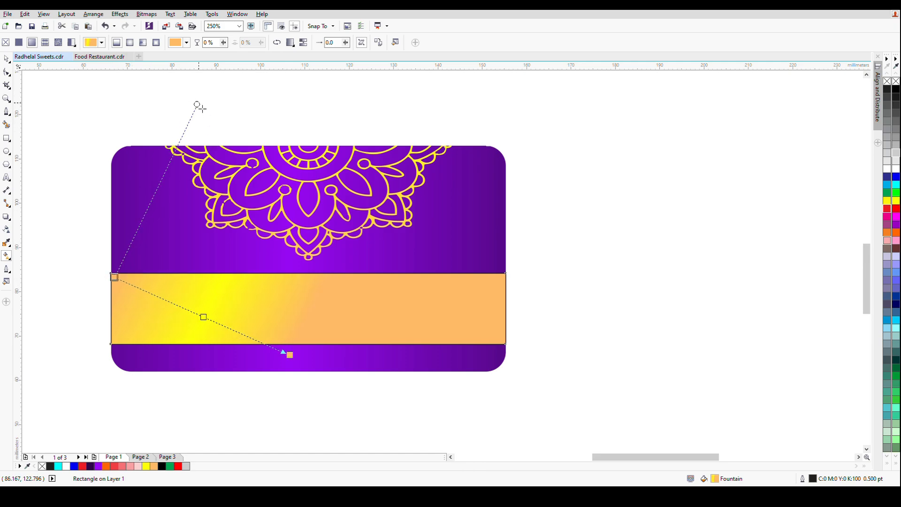
{"action": "left_click_drag", "start_coordinate": [198, 105], "coordinate": [251, 160]}
{"action": "left_click_drag", "start_coordinate": [289, 356], "coordinate": [529, 371]}
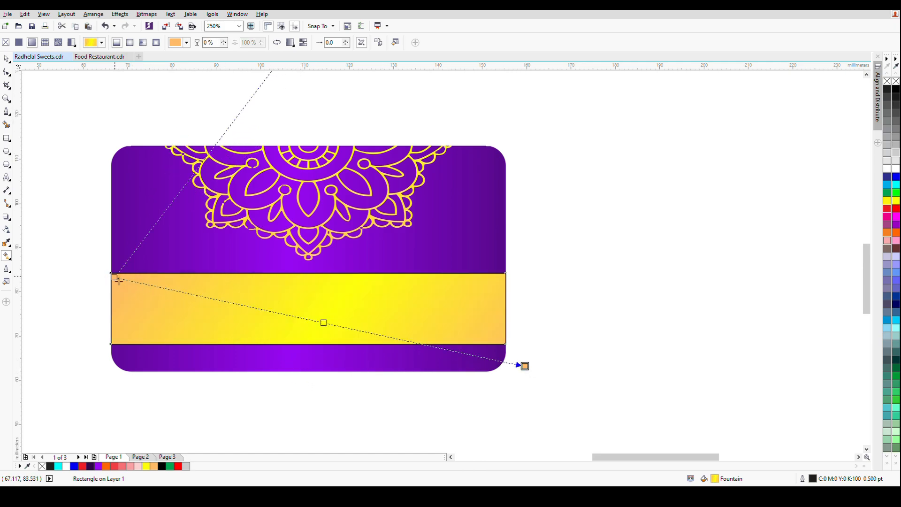
{"action": "left_click_drag", "start_coordinate": [117, 280], "coordinate": [99, 254]}
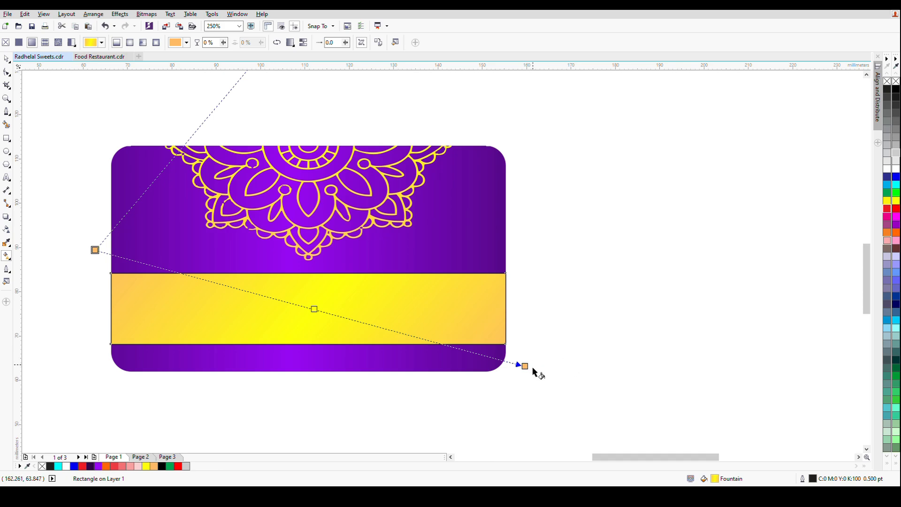
{"action": "left_click_drag", "start_coordinate": [525, 366], "coordinate": [555, 379]}
- Remove the outline from the yellow gradient band
{"action": "key", "text": "space"}
{"action": "left_click", "coordinate": [522, 308]}
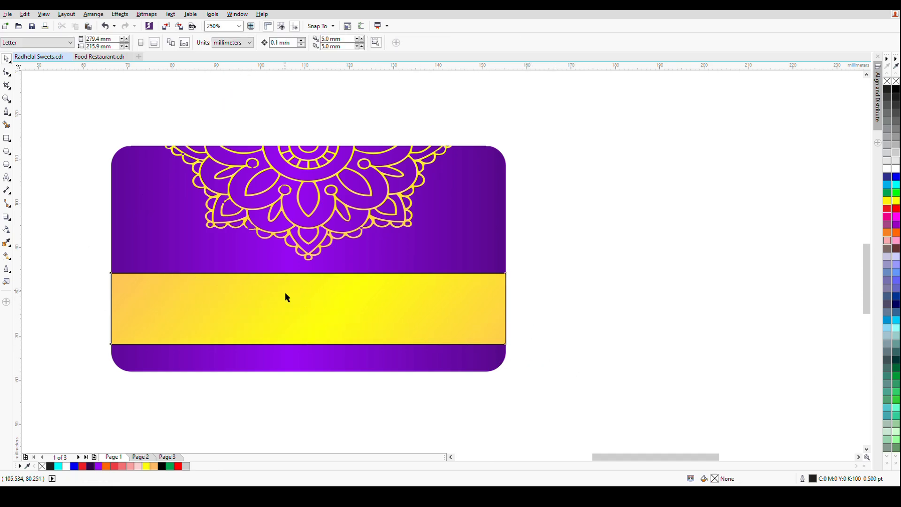
{"action": "left_click", "coordinate": [287, 297]}
{"action": "left_click", "coordinate": [66, 386]}
- Extend the yellow band's top edge slightly upward and deselect the band
{"action": "key", "text": "z"}
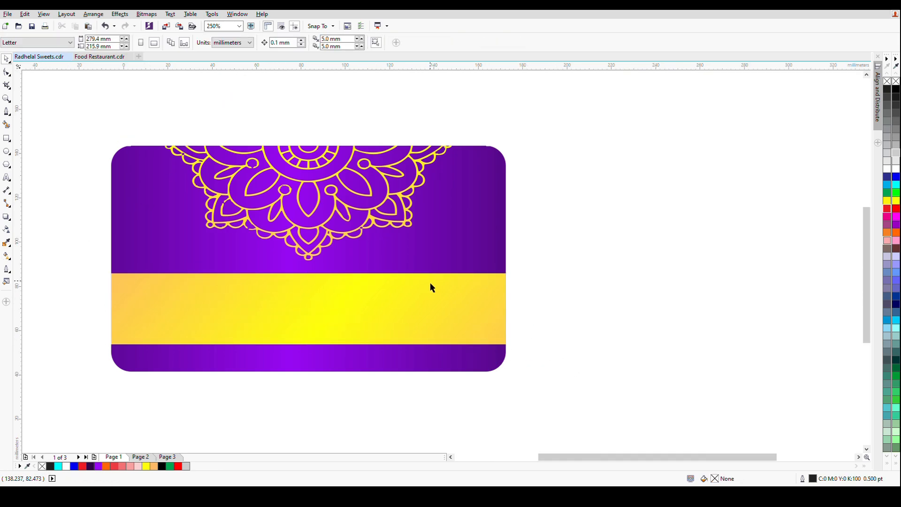
{"action": "right_click", "coordinate": [429, 283]}
{"action": "left_click_drag", "start_coordinate": [235, 168], "coordinate": [583, 386]}
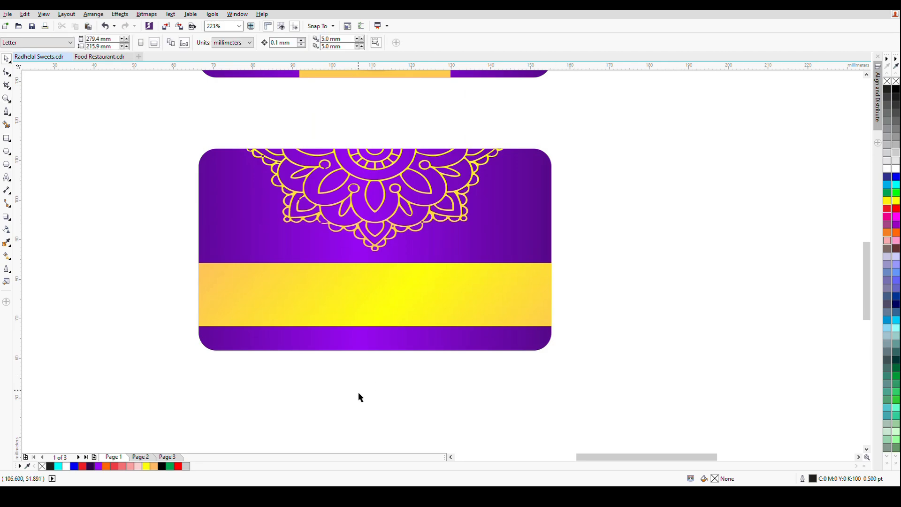
{"action": "left_click", "coordinate": [361, 288]}
{"action": "scroll", "coordinate": [369, 267], "scroll_direction": "up", "scroll_amount": 2}
{"action": "left_click_drag", "start_coordinate": [386, 263], "coordinate": [382, 258]}
{"action": "left_click", "coordinate": [726, 333]}
{"action": "scroll", "coordinate": [649, 346], "scroll_direction": "left", "scroll_amount": 2}
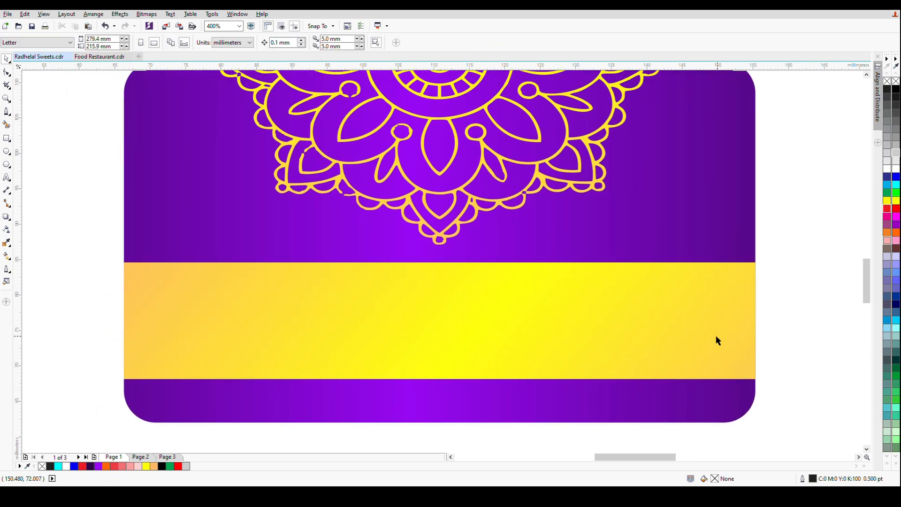
- Draw a rectangle about 47 mm by 10 mm inside the yellow band and fully round its corners
{"action": "key", "text": "F6"}
{"action": "left_click_drag", "start_coordinate": [279, 271], "coordinate": [542, 330]}
{"action": "key", "text": "F10"}
{"action": "key", "text": "space"}
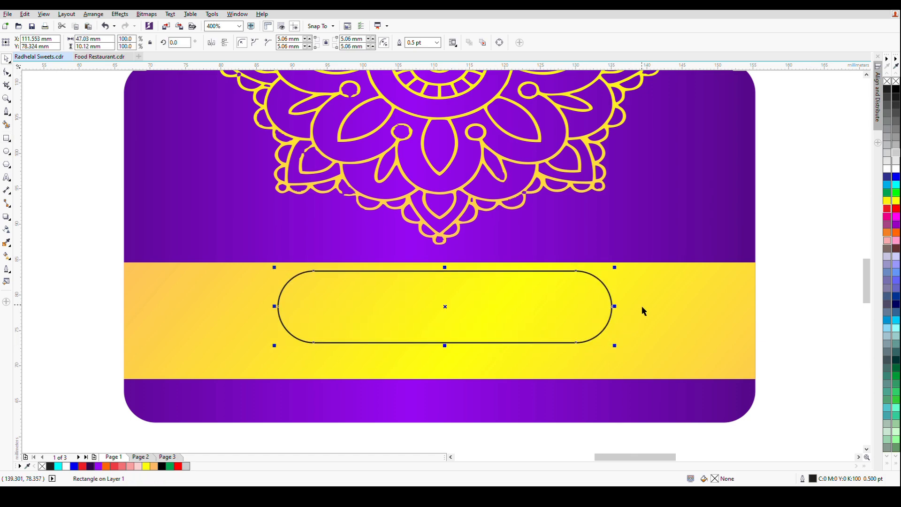
- Align the pill shape's horizontal centre with the yellow band
{"action": "left_click", "coordinate": [644, 306], "text": "shift"}
{"action": "key", "text": "c"}
{"action": "left_click", "coordinate": [793, 307]}
- Fill the pill shape with white and set its outline width to 3 pt
{"action": "left_click", "coordinate": [466, 293]}
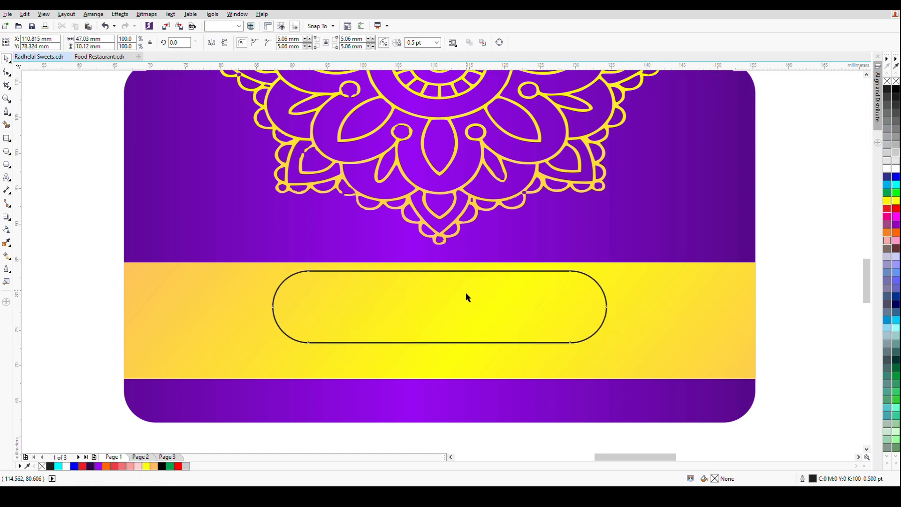
{"action": "left_click", "coordinate": [69, 465]}
{"action": "left_click", "coordinate": [437, 47]}
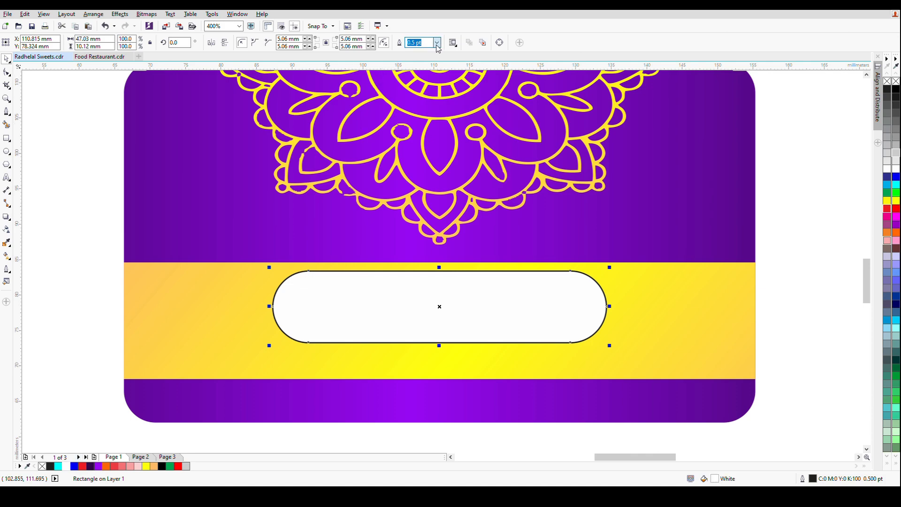
{"action": "type", "text": "3"}
{"action": "key", "text": "Return"}
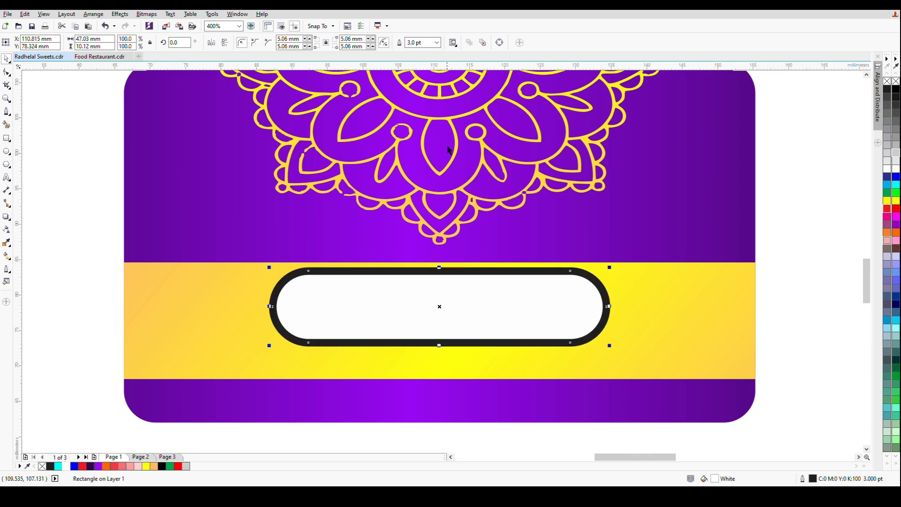
- Reduce the white pill shape's outline width to 2 pt
{"action": "left_click_drag", "start_coordinate": [494, 295], "coordinate": [378, 295]}
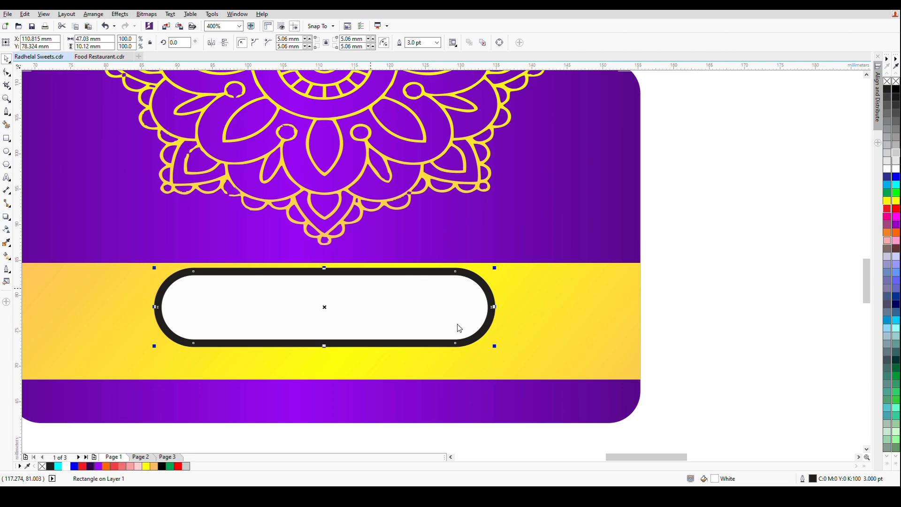
{"action": "left_click", "coordinate": [455, 338]}
{"action": "left_click_drag", "start_coordinate": [426, 44], "coordinate": [366, 64]}
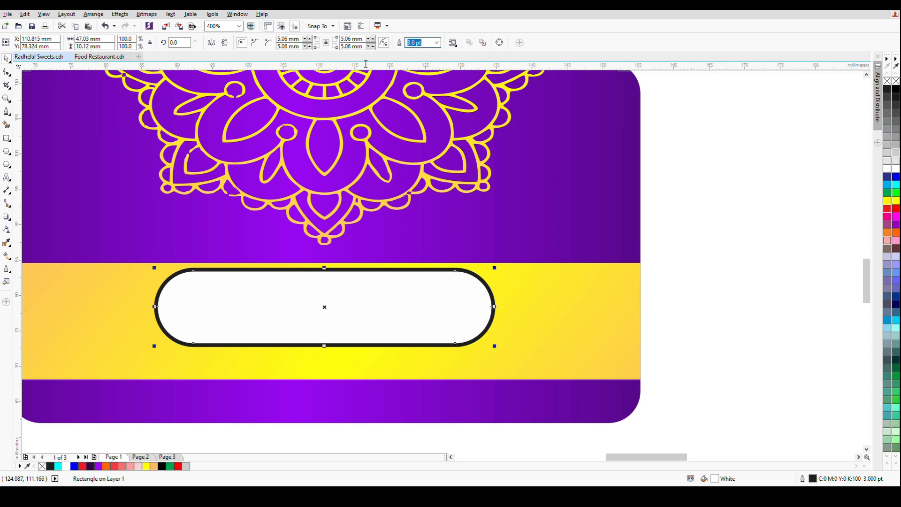
{"action": "key", "text": "Return"}
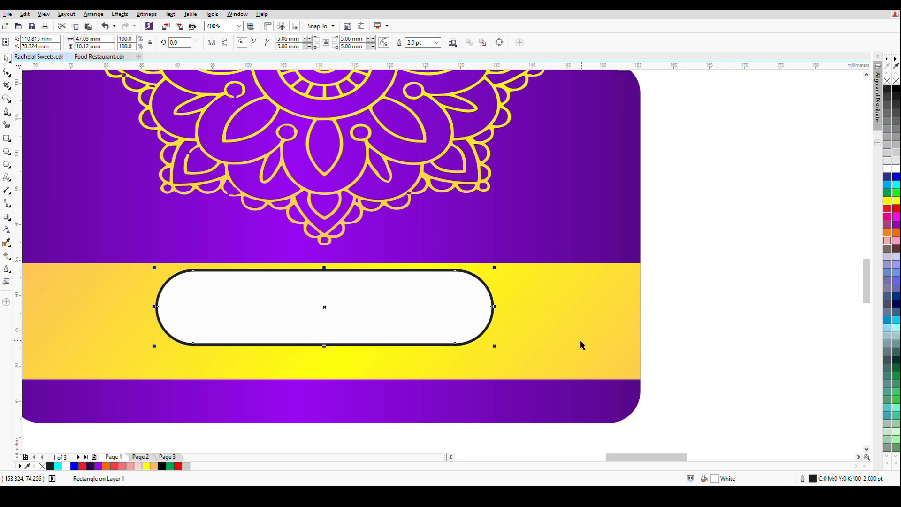
{"action": "key", "text": "z"}
{"action": "right_click", "coordinate": [382, 315]}
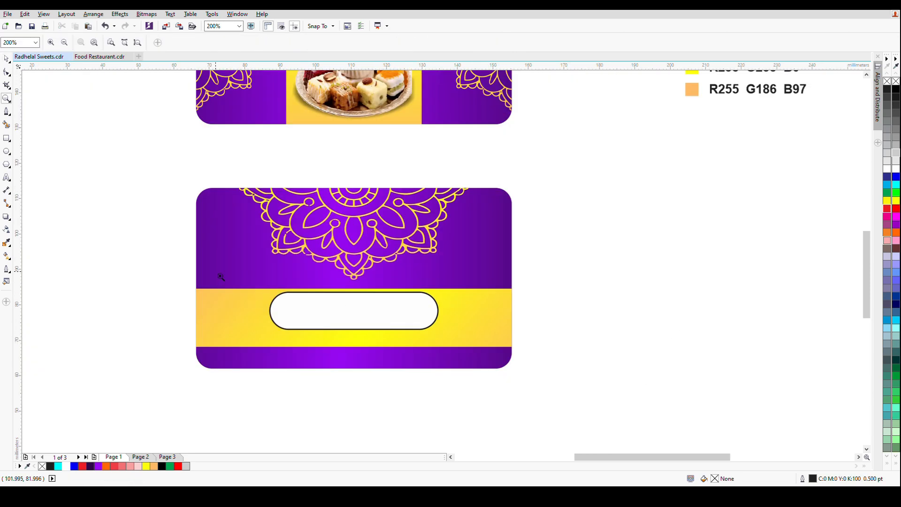
- Convert the white pill shape's 2 pt outline into a separate object
{"action": "left_click_drag", "start_coordinate": [147, 245], "coordinate": [543, 374]}
{"action": "key", "text": "space"}
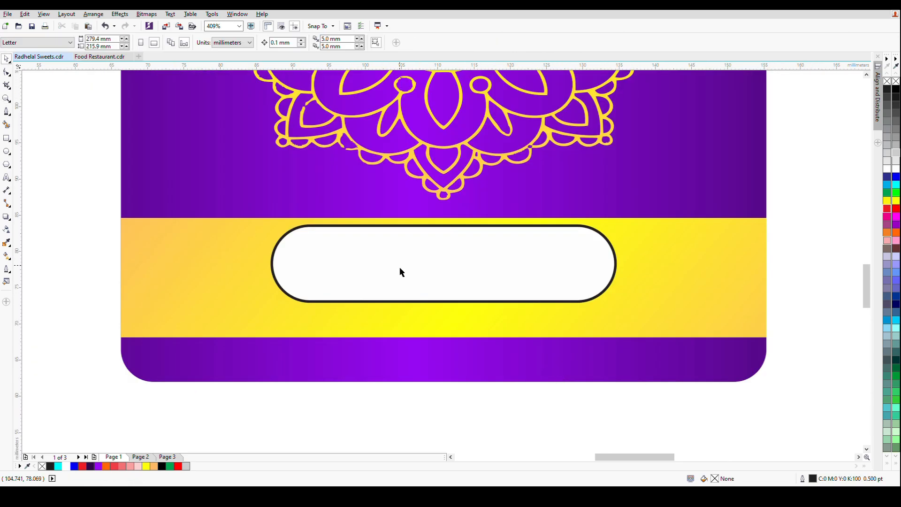
{"action": "left_click", "coordinate": [400, 269]}
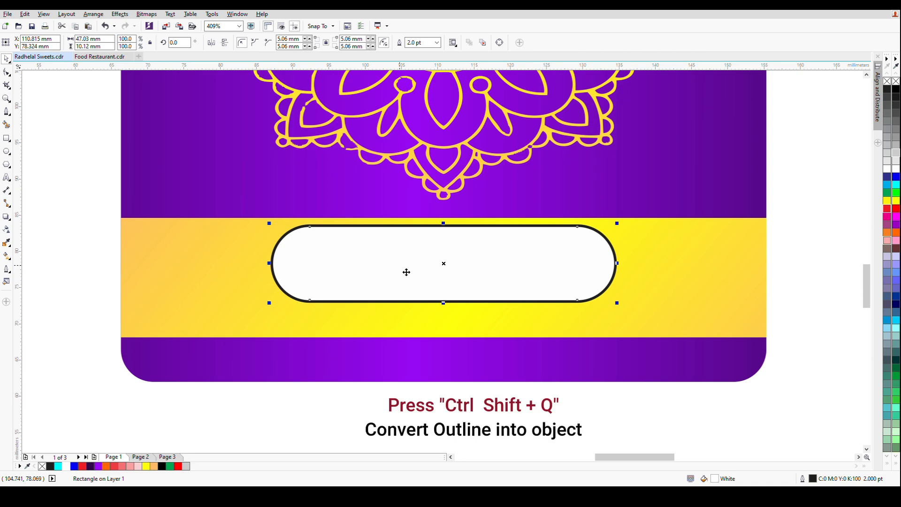
{"action": "key", "text": "ctrl+shift+q"}
{"action": "left_click", "coordinate": [353, 385]}
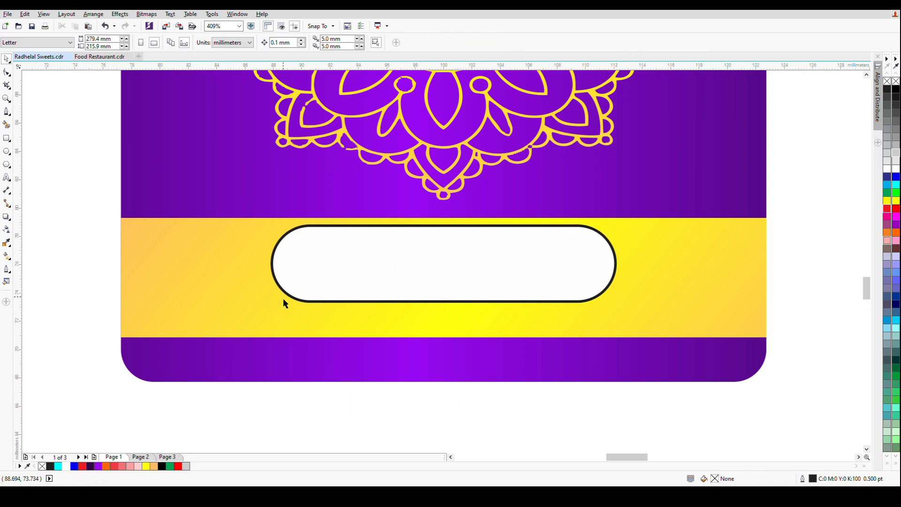
- Fill the pill's black border object with a horizontal linear gradient, yellow at both ends and light orange in the middle
{"action": "scroll", "coordinate": [283, 298], "scroll_direction": "up", "scroll_amount": 3}
{"action": "left_click", "coordinate": [281, 286]}
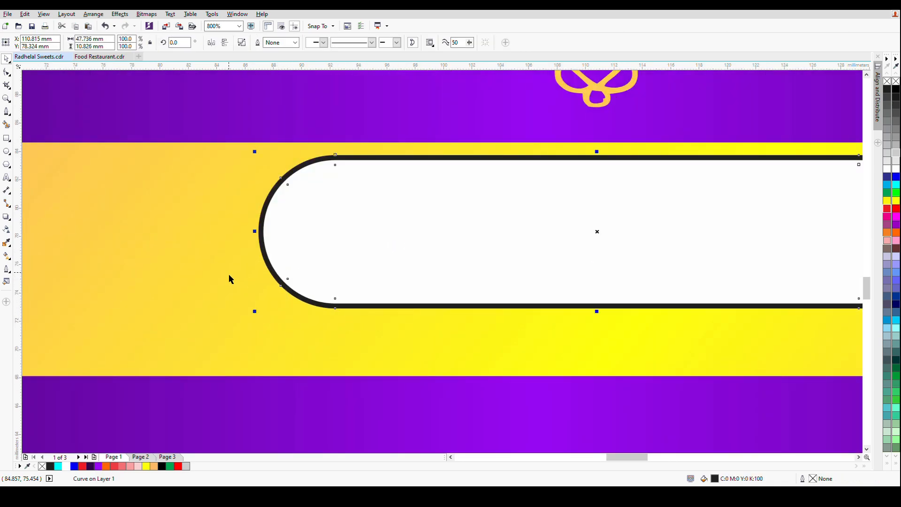
{"action": "scroll", "coordinate": [229, 274], "scroll_direction": "down", "scroll_amount": 3}
{"action": "left_click", "coordinate": [6, 255]}
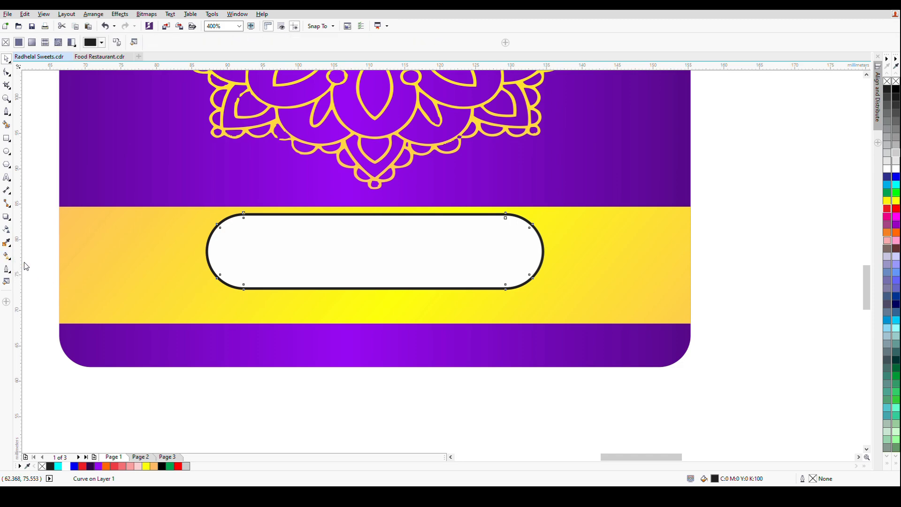
{"action": "scroll", "coordinate": [366, 270], "scroll_direction": "up", "scroll_amount": 3}
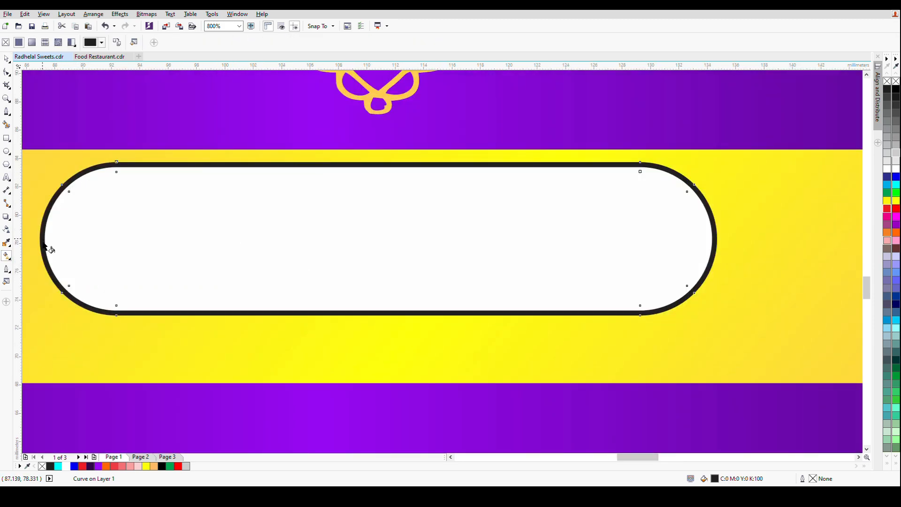
{"action": "left_click_drag", "start_coordinate": [45, 240], "coordinate": [718, 240]}
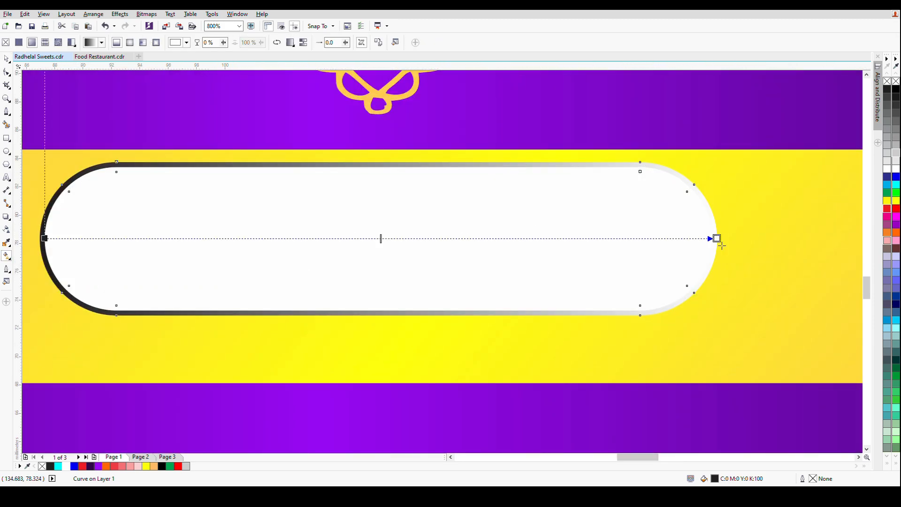
{"action": "left_click", "coordinate": [387, 238]}
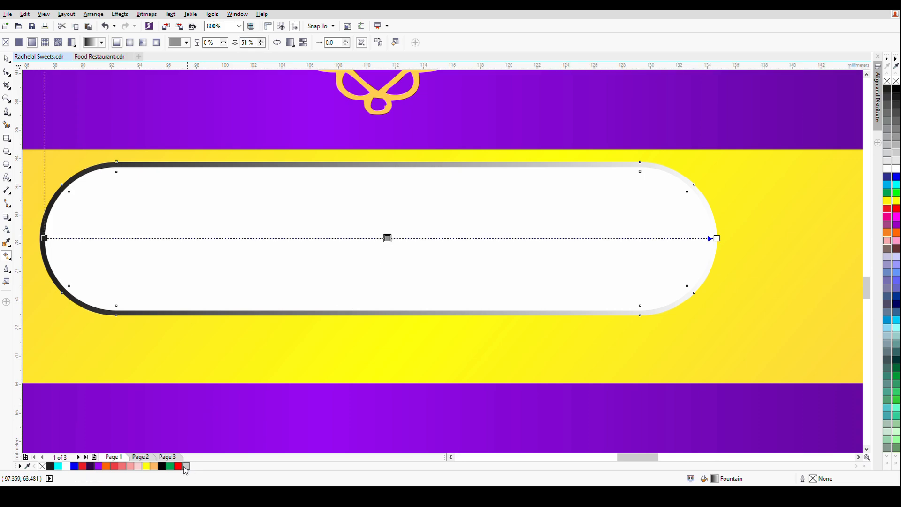
{"action": "left_click", "coordinate": [155, 466]}
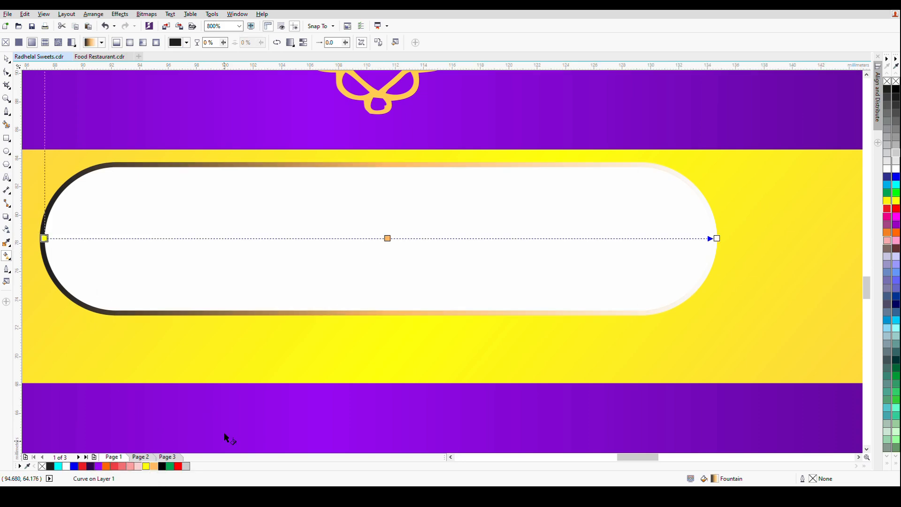
{"action": "left_click", "coordinate": [718, 239]}
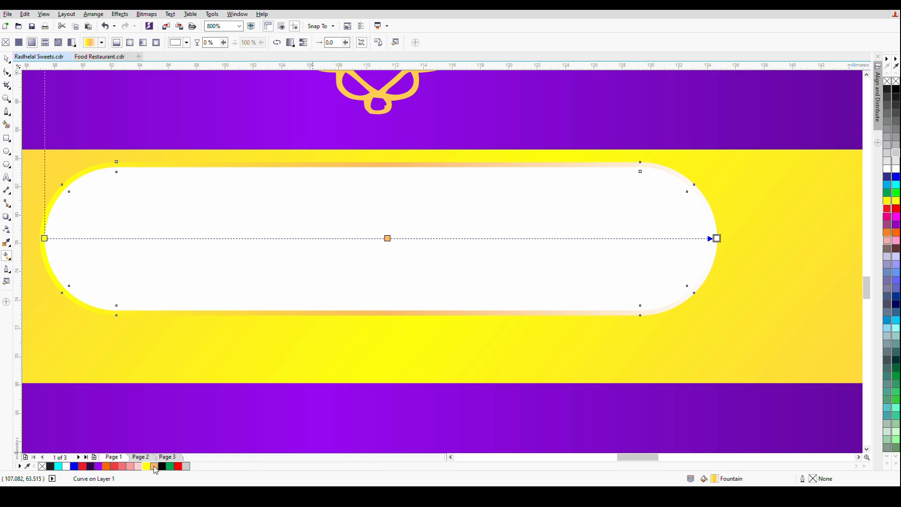
{"action": "scroll", "coordinate": [391, 331], "scroll_direction": "down", "scroll_amount": 2}
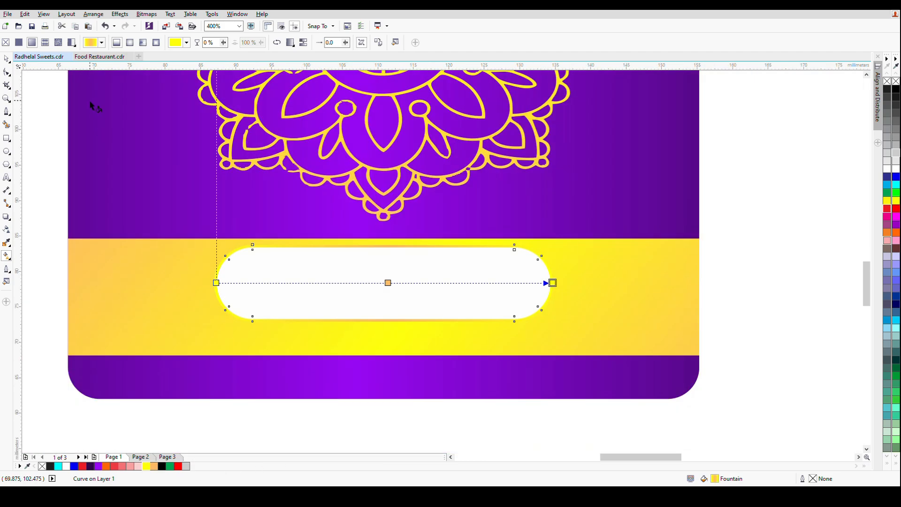
{"action": "left_click", "coordinate": [7, 58]}
{"action": "key", "text": "Escape"}
- Reduce the height of the pill and its gradient border together to about 10.1 mm, keeping the upper edge in place
{"action": "scroll", "coordinate": [350, 272], "scroll_direction": "down", "scroll_amount": 2}
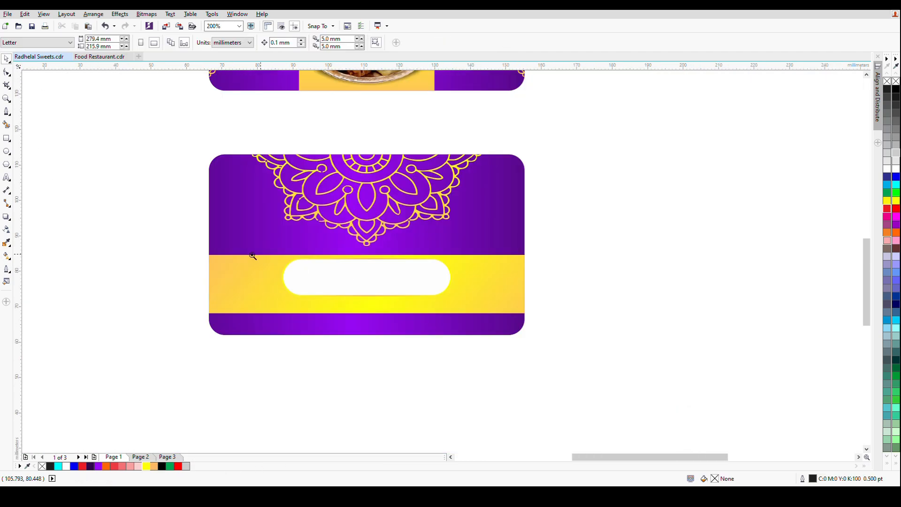
{"action": "key", "text": "z"}
{"action": "left_click_drag", "start_coordinate": [174, 211], "coordinate": [537, 372]}
{"action": "key", "text": "space"}
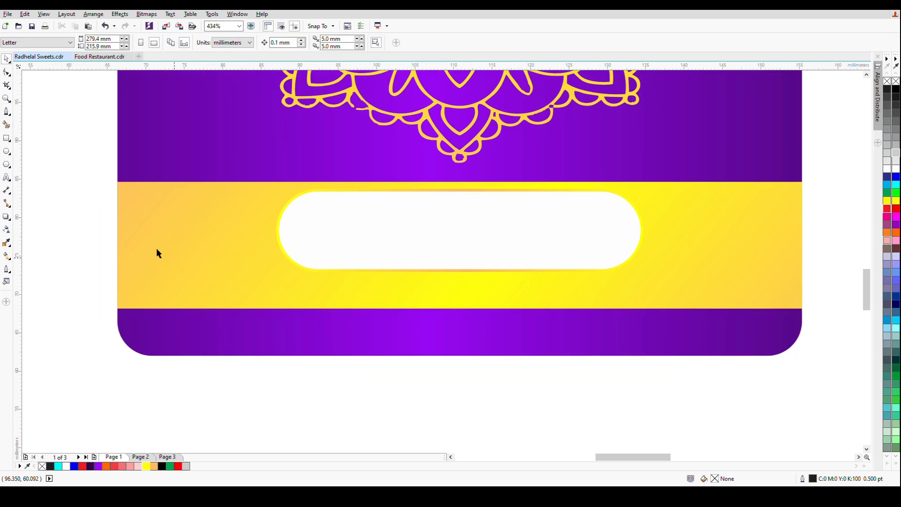
{"action": "left_click_drag", "start_coordinate": [82, 165], "coordinate": [702, 284]}
{"action": "left_click_drag", "start_coordinate": [460, 274], "coordinate": [461, 269]}
{"action": "left_click", "coordinate": [517, 389]}
- Copy the two-line tagline "Delighting every bite with 100% Pure Milk Sweets Fresh, Authentic & Irresistible." from page 2 to page 1 and centre it on the pill
{"action": "key", "text": "Page_Down"}
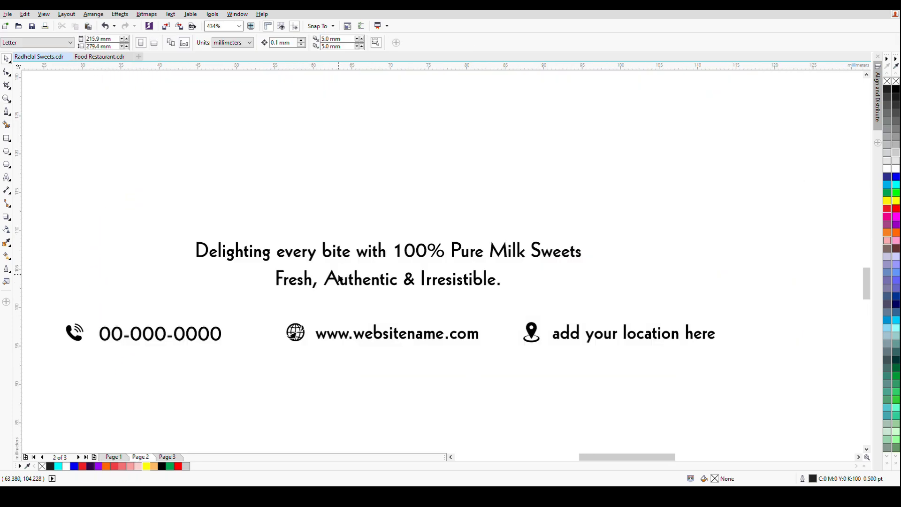
{"action": "left_click", "coordinate": [341, 259]}
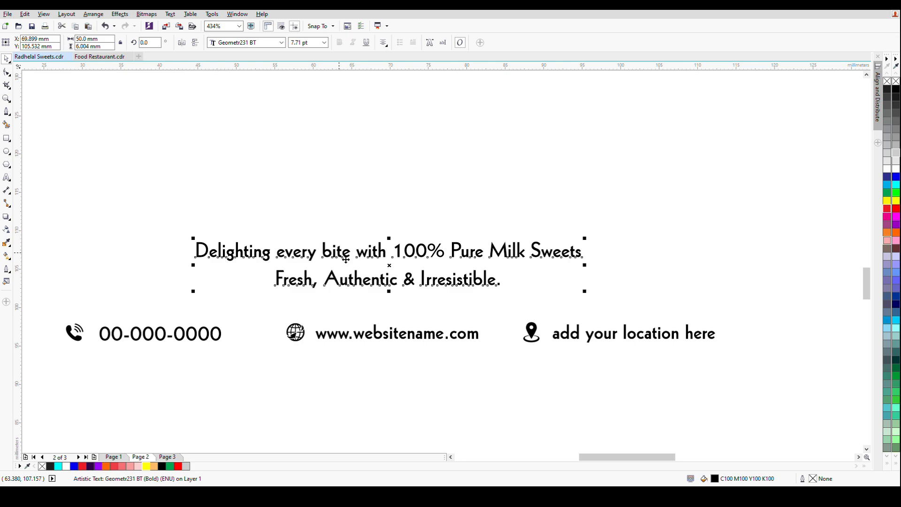
{"action": "key", "text": "Page_Up"}
{"action": "type", "text": "Delighting every bite with 100% Pure Milk Sweets Fresh, Authentic & Irresistible."}
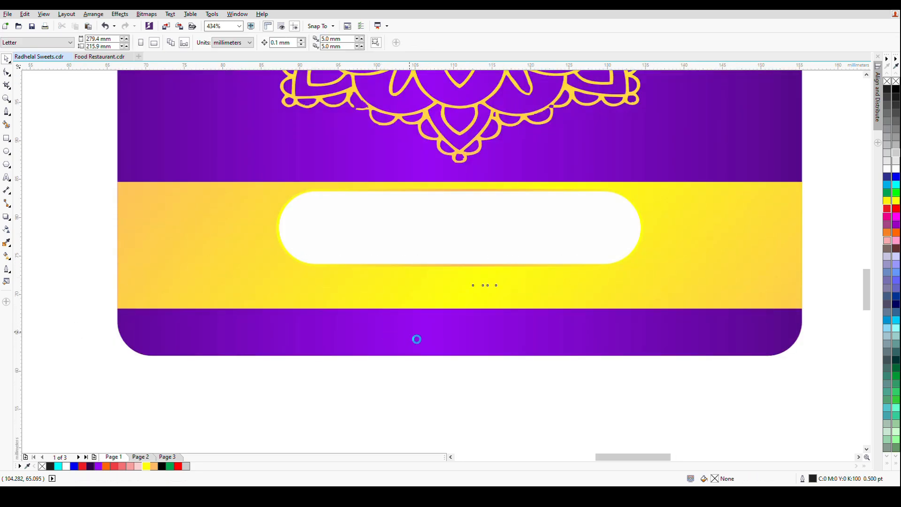
{"action": "left_click", "coordinate": [469, 223], "text": "shift"}
{"action": "key", "text": "c"}
{"action": "key", "text": "e"}
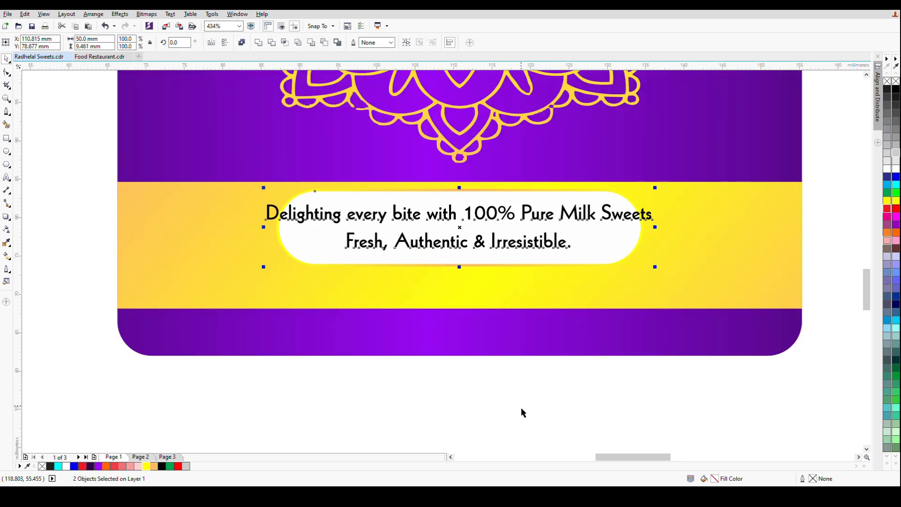
{"action": "left_click", "coordinate": [349, 369]}
{"action": "left_click_drag", "start_coordinate": [241, 158], "coordinate": [682, 301]}
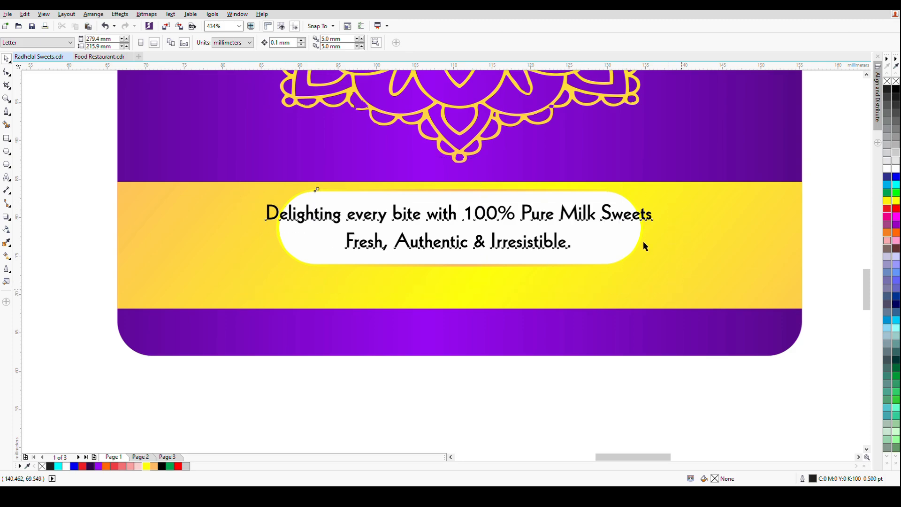
{"action": "left_click", "coordinate": [641, 224], "text": "shift"}
{"action": "mouse_move", "coordinate": [656, 227]}
{"action": "left_mouse_down"}
{"action": "mouse_move", "coordinate": [675, 231]}
{"action": "mouse_move", "coordinate": [671, 246]}
{"action": "mouse_move", "coordinate": [666, 239]}
{"action": "left_mouse_up"}
{"action": "key", "text": "ctrl+z"}
{"action": "left_click", "coordinate": [656, 225], "text": "shift"}
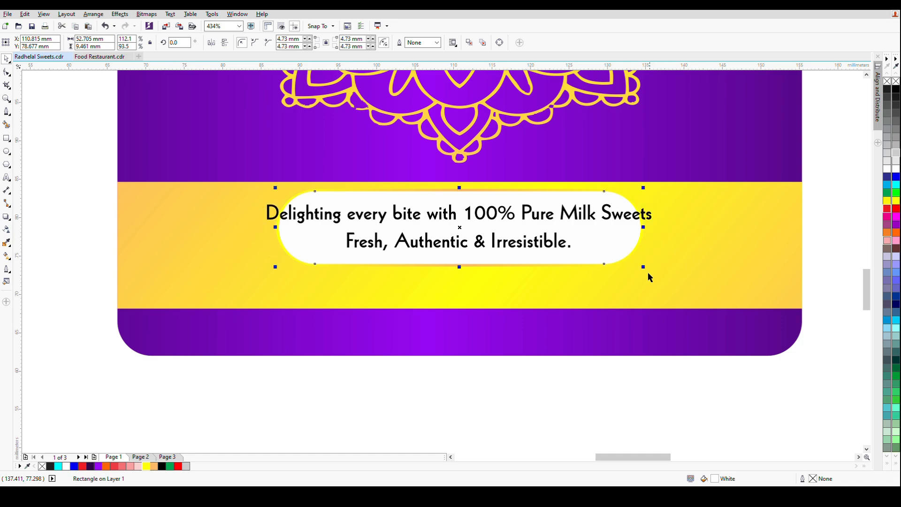
- Widen the pill and its gradient border together about their centre so the tagline fits inside the white area
{"action": "left_click", "coordinate": [508, 370]}
{"action": "left_click_drag", "start_coordinate": [271, 177], "coordinate": [655, 304]}
{"action": "left_click_drag", "start_coordinate": [654, 240], "coordinate": [680, 249]}
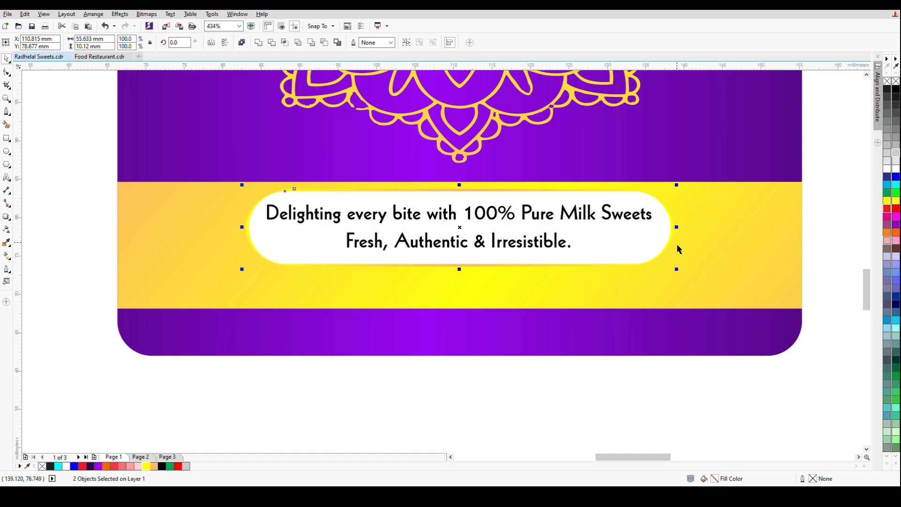
{"action": "key", "text": "ctrl+z"}
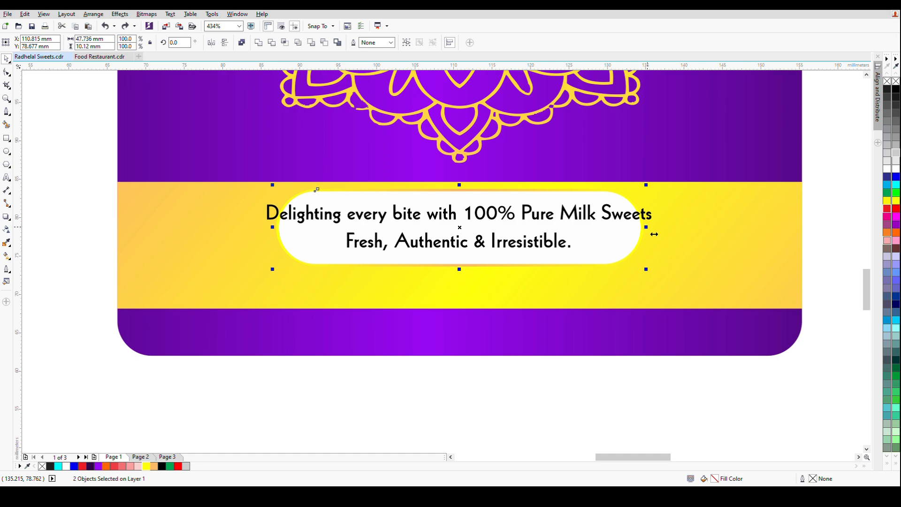
{"action": "left_click_drag", "start_coordinate": [654, 234], "coordinate": [681, 237]}
{"action": "left_click", "coordinate": [589, 378]}
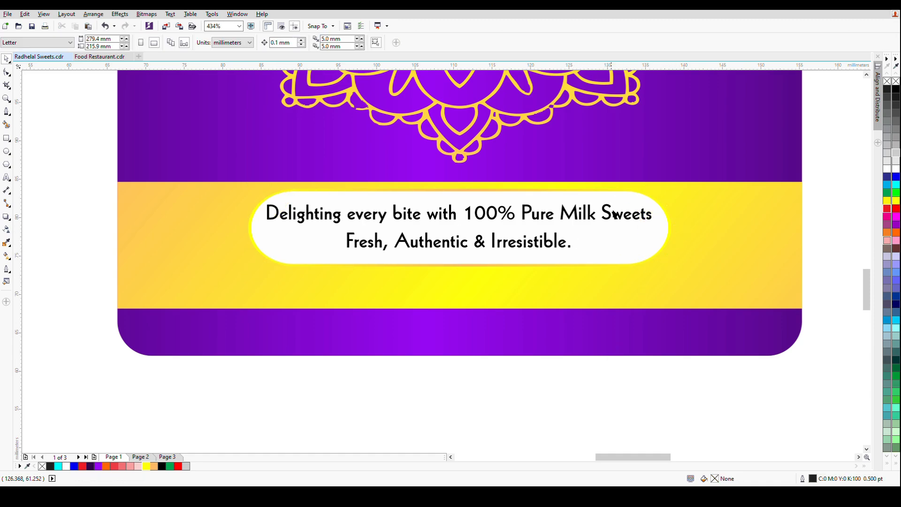
- Scale the tagline down about its centre to about 48.6 mm wide, at about 7.5 pt
{"action": "scroll", "coordinate": [652, 195], "scroll_direction": "up", "scroll_amount": 2}
{"action": "scroll", "coordinate": [652, 195], "scroll_direction": "down", "scroll_amount": 3}
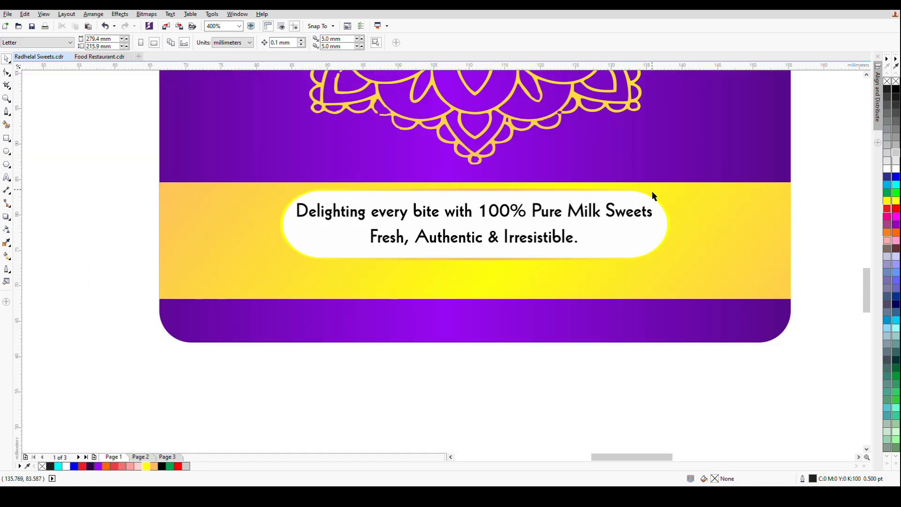
{"action": "left_click", "coordinate": [589, 212]}
{"action": "left_click", "coordinate": [623, 245]}
{"action": "left_click", "coordinate": [578, 327]}
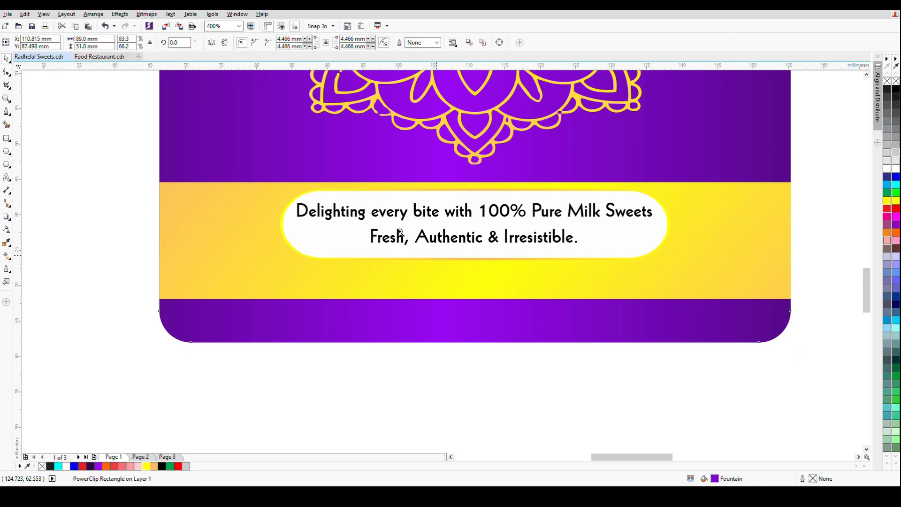
{"action": "key", "text": "F2"}
{"action": "left_click_drag", "start_coordinate": [258, 150], "coordinate": [688, 307]}
{"action": "left_click", "coordinate": [689, 230]}
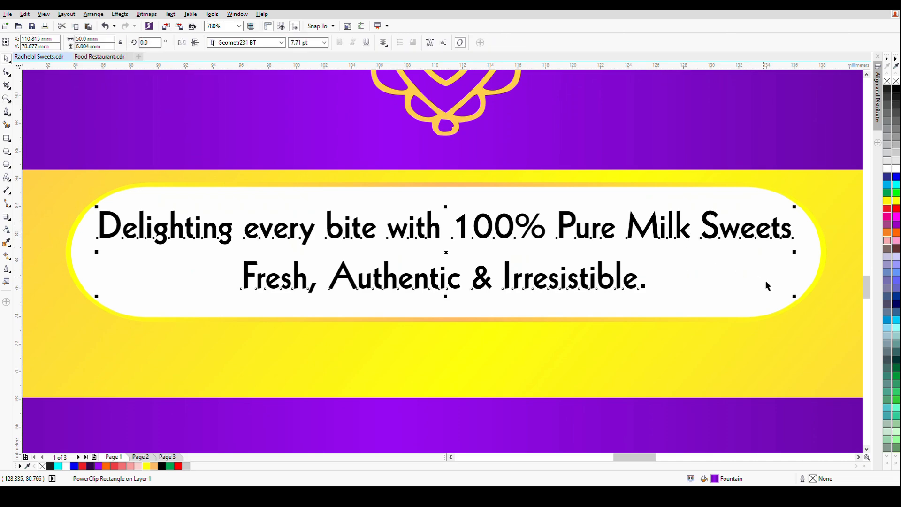
{"action": "left_click_drag", "start_coordinate": [799, 305], "coordinate": [783, 305]}
{"action": "scroll", "coordinate": [404, 231], "scroll_direction": "down", "scroll_amount": 2}
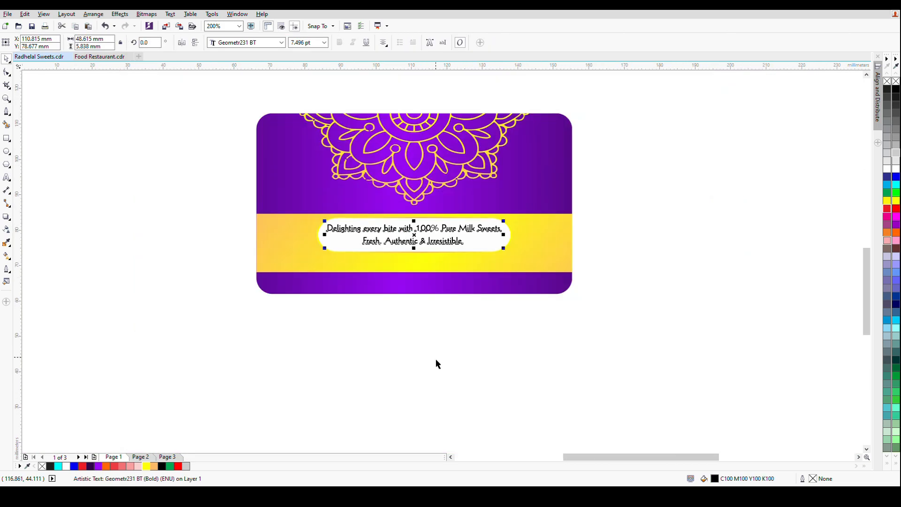
{"action": "left_click", "coordinate": [435, 359]}
{"action": "scroll", "coordinate": [416, 214], "scroll_direction": "up", "scroll_amount": 1}
{"action": "left_click_drag", "start_coordinate": [63, 195], "coordinate": [623, 336]}
{"action": "left_click", "coordinate": [566, 411]}
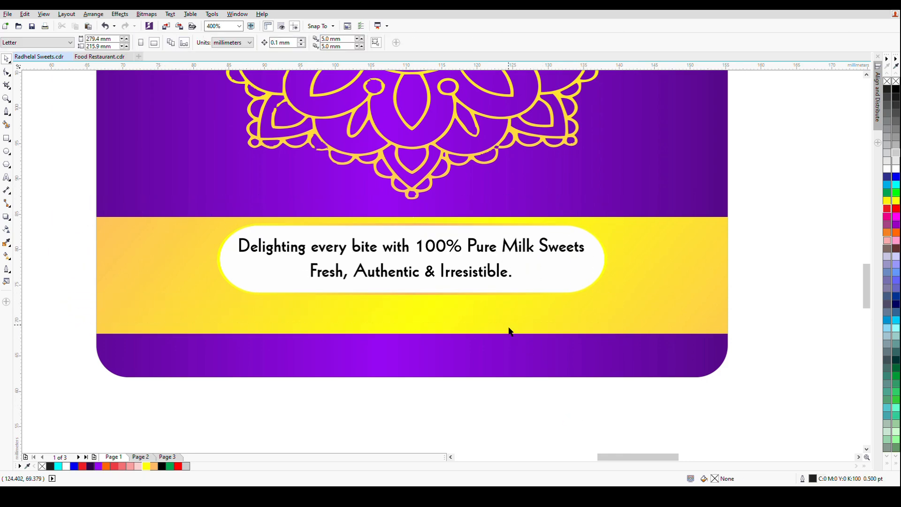
- Draw a square of about 2.3 mm in the yellow band's lower-left corner and round its corners to about 0.27 mm
{"action": "key", "text": "F6"}
{"action": "scroll", "coordinate": [109, 324], "scroll_direction": "up", "scroll_amount": 1}
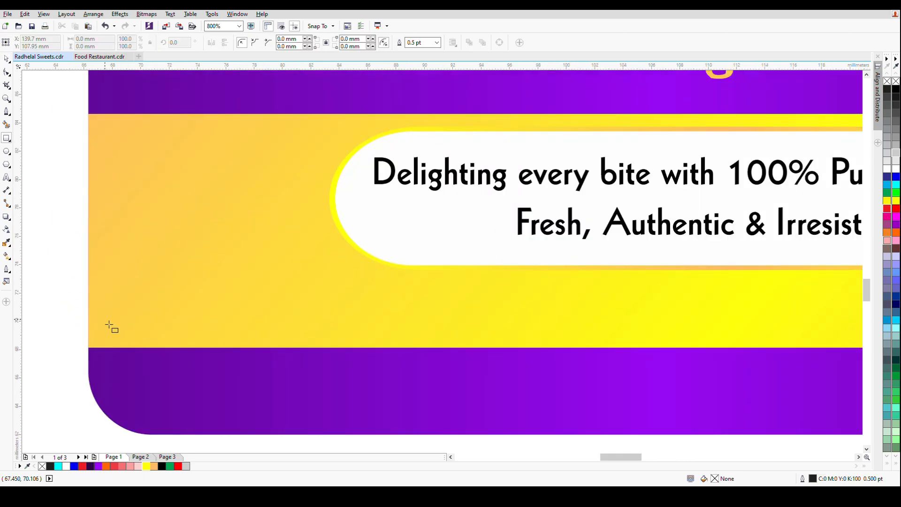
{"action": "mouse_move", "coordinate": [107, 302]}
{"action": "left_mouse_down"}
{"action": "mouse_move", "coordinate": [139, 328]}
{"action": "mouse_move", "coordinate": [137, 337]}
{"action": "left_mouse_up"}
{"action": "key", "text": "F10"}
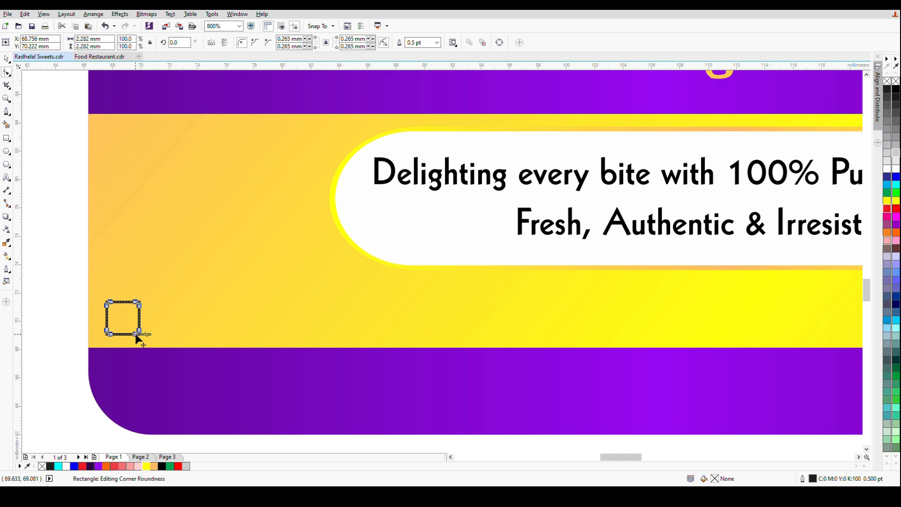
{"action": "key", "text": "space"}
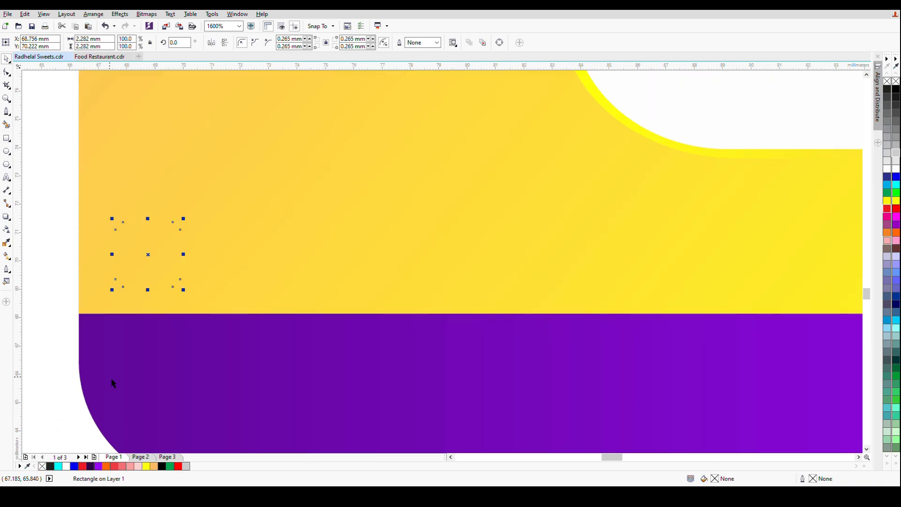
- Fill the small rounded square with a radial gradient from purple at the centre to dark purple, and remove its outline
{"action": "scroll", "coordinate": [108, 382], "scroll_direction": "up", "scroll_amount": 1}
{"action": "left_click", "coordinate": [222, 387]}
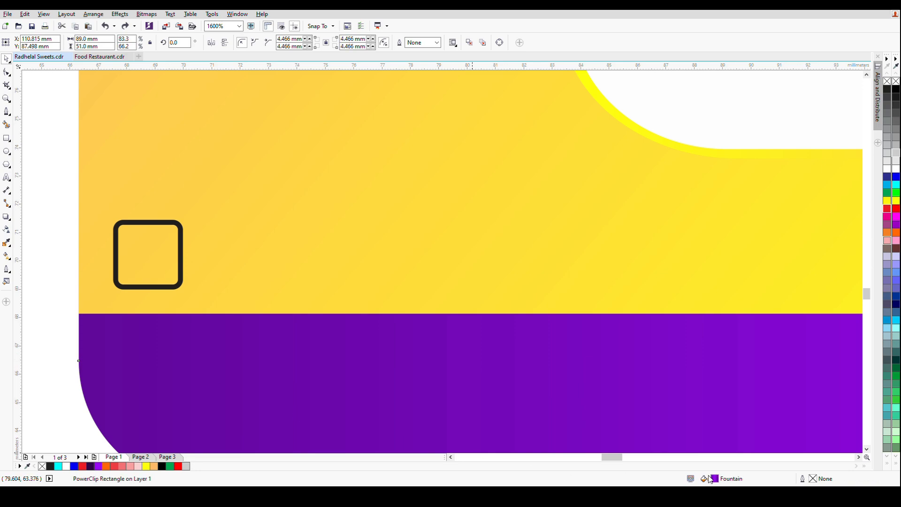
{"action": "left_click", "coordinate": [113, 257]}
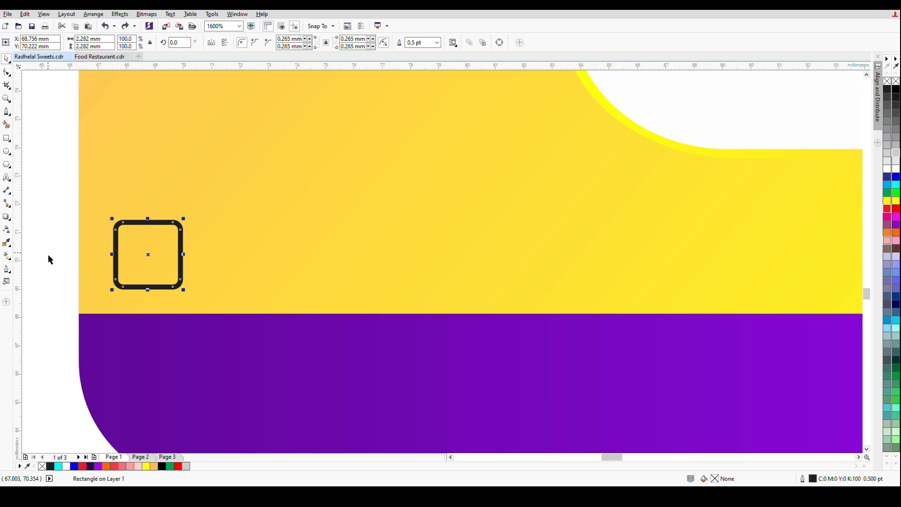
{"action": "left_click", "coordinate": [6, 256]}
{"action": "left_click_drag", "start_coordinate": [183, 283], "coordinate": [148, 254]}
{"action": "left_click", "coordinate": [130, 43]}
{"action": "left_click", "coordinate": [98, 466]}
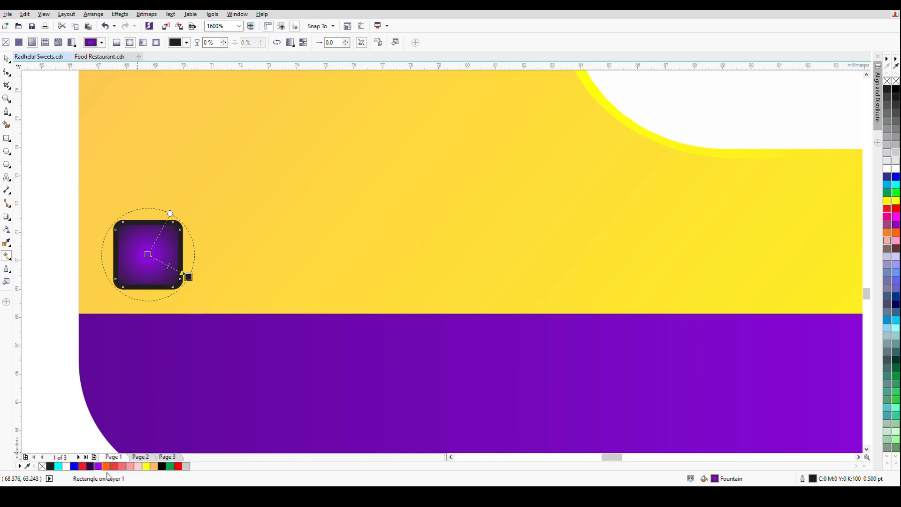
{"action": "left_click", "coordinate": [90, 467]}
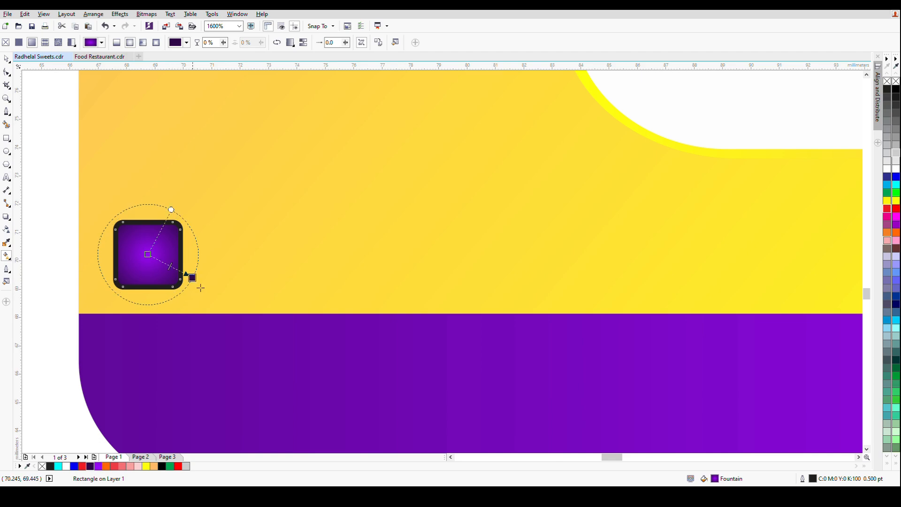
{"action": "key", "text": "space"}
{"action": "right_click", "coordinate": [43, 467]}
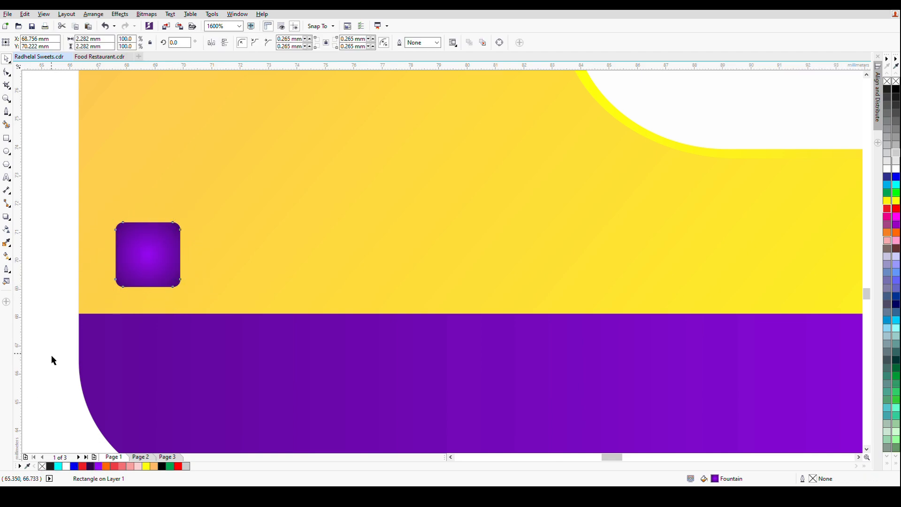
{"action": "scroll", "coordinate": [159, 230], "scroll_direction": "down", "scroll_amount": 1}
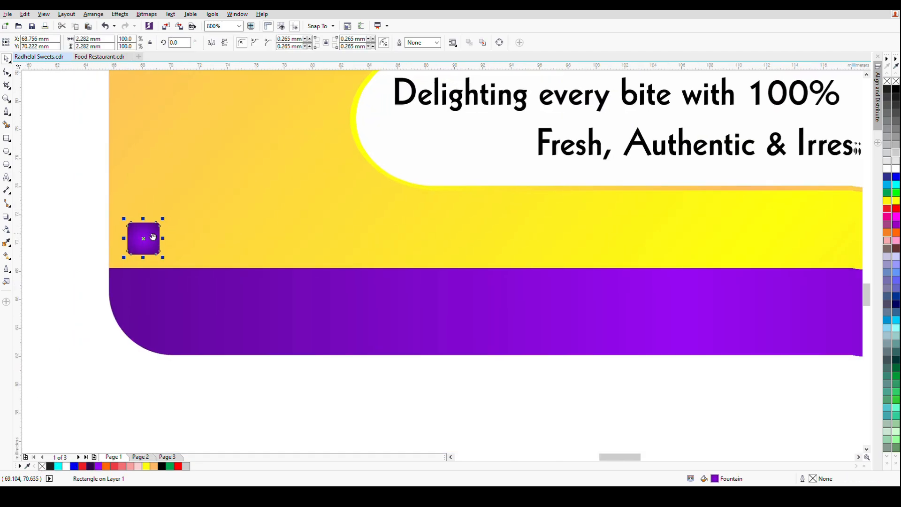
{"action": "left_click_drag", "start_coordinate": [166, 242], "coordinate": [239, 245]}
{"action": "key", "text": "ctrl+z"}
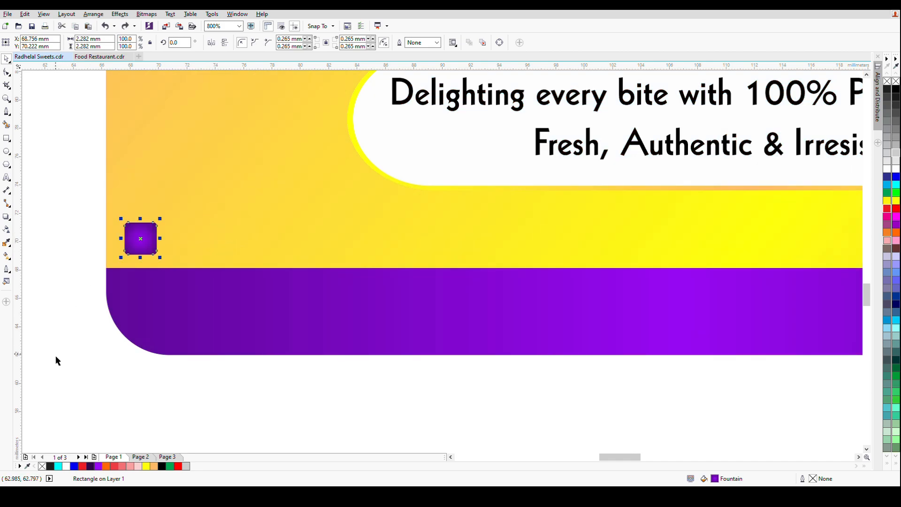
- Copy the phone icon from page 2 to the card page and centre it on the small purple rounded square
{"action": "left_click", "coordinate": [55, 361]}
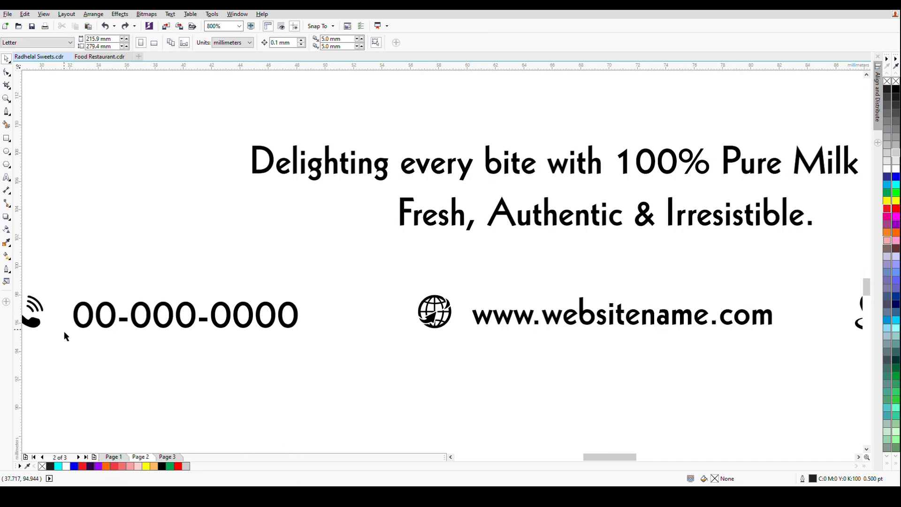
{"action": "left_click", "coordinate": [39, 325]}
{"action": "key", "text": "Page_Up"}
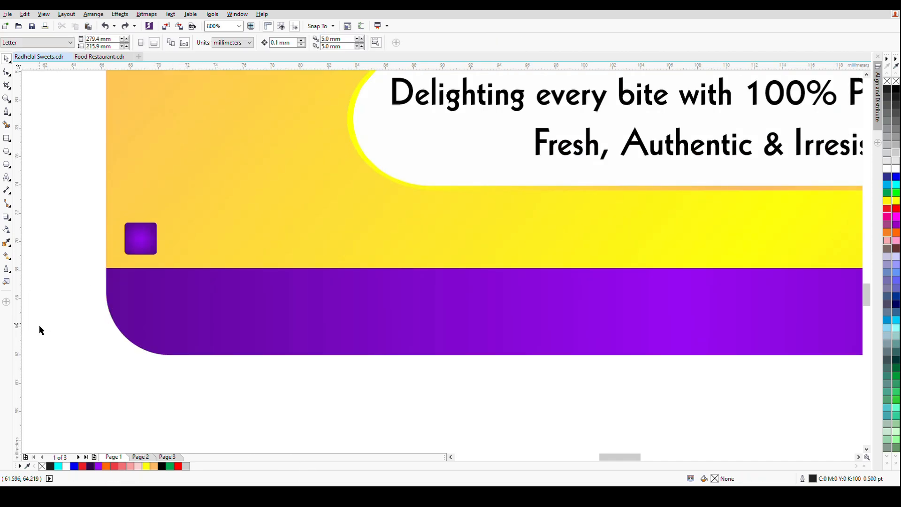
{"action": "key", "text": "ctrl+v"}
{"action": "left_click", "coordinate": [142, 241], "text": "shift"}
{"action": "key", "text": "c"}
{"action": "key", "text": "e"}
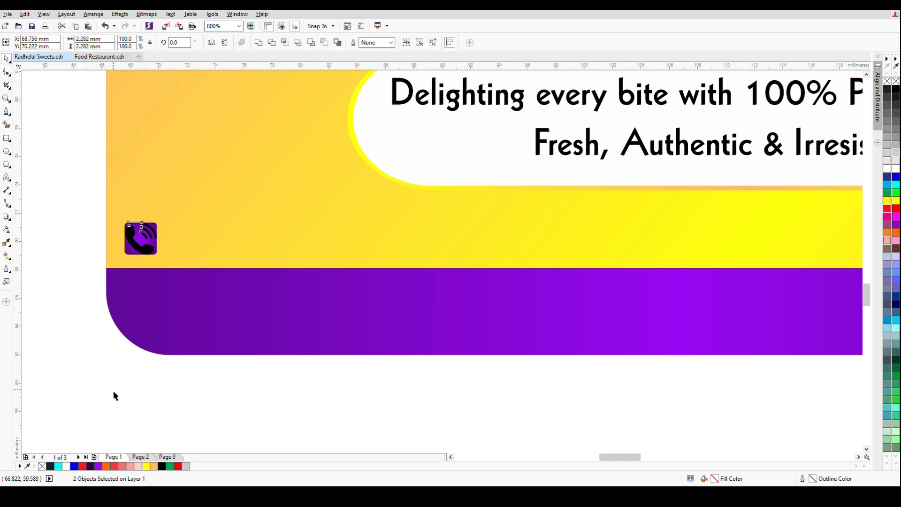
- Enlarge the purple rounded square about its centre to about 2.7 mm to give the phone icon a margin
{"action": "key", "text": "z"}
{"action": "left_click_drag", "start_coordinate": [86, 210], "coordinate": [190, 258]}
{"action": "key", "text": "space"}
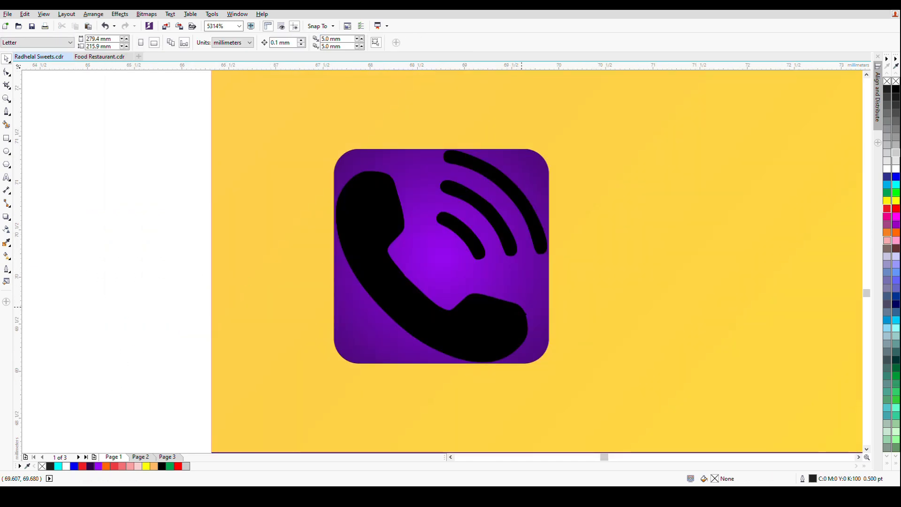
{"action": "left_click", "coordinate": [541, 322]}
{"action": "left_click_drag", "start_coordinate": [555, 368], "coordinate": [573, 387]}
{"action": "scroll", "coordinate": [441, 294], "scroll_direction": "down", "scroll_amount": 2}
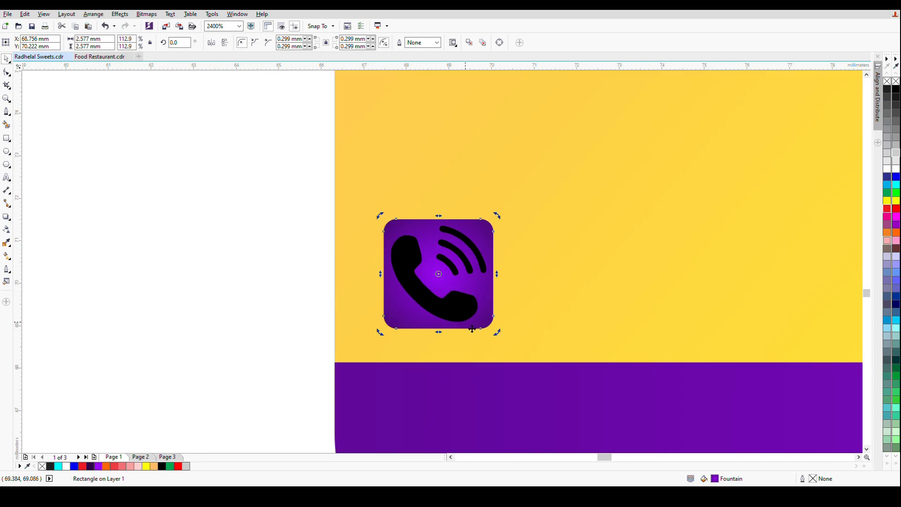
{"action": "left_click", "coordinate": [491, 320]}
{"action": "left_click_drag", "start_coordinate": [501, 340], "coordinate": [505, 342]}
- Fill the phone icon with white
{"action": "left_click", "coordinate": [468, 323]}
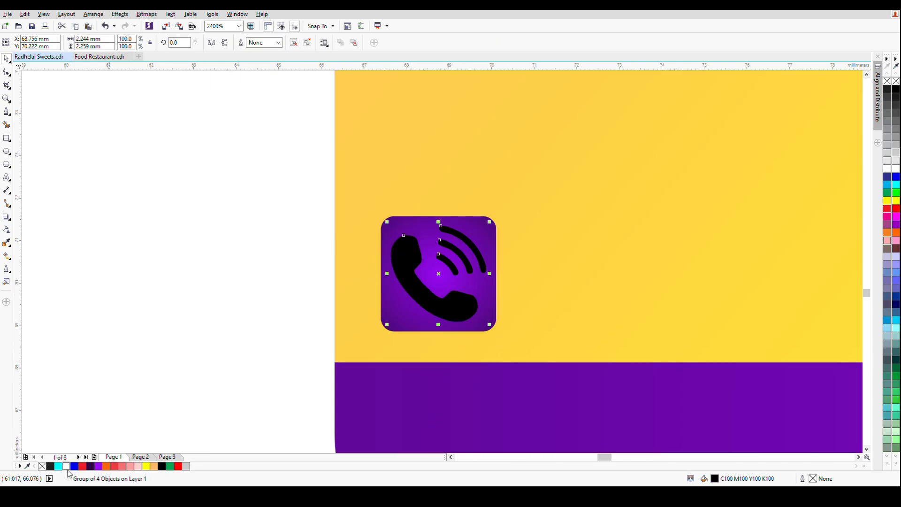
{"action": "left_click", "coordinate": [66, 467]}
{"action": "left_click", "coordinate": [177, 263]}
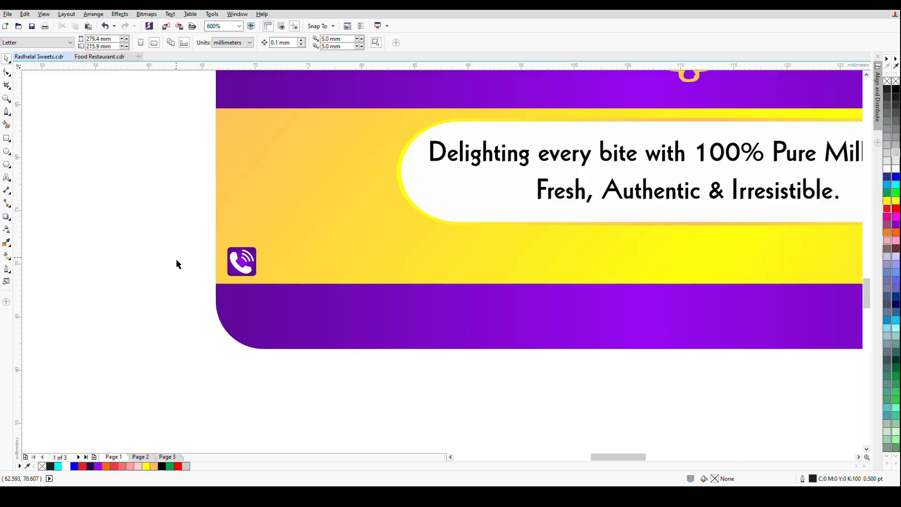
- Enlarge the purple square behind the white phone icon about its centre to about 2.86 mm
{"action": "scroll", "coordinate": [374, 193], "scroll_direction": "down", "scroll_amount": 1}
{"action": "key", "text": "F2"}
{"action": "left_click_drag", "start_coordinate": [213, 191], "coordinate": [475, 283]}
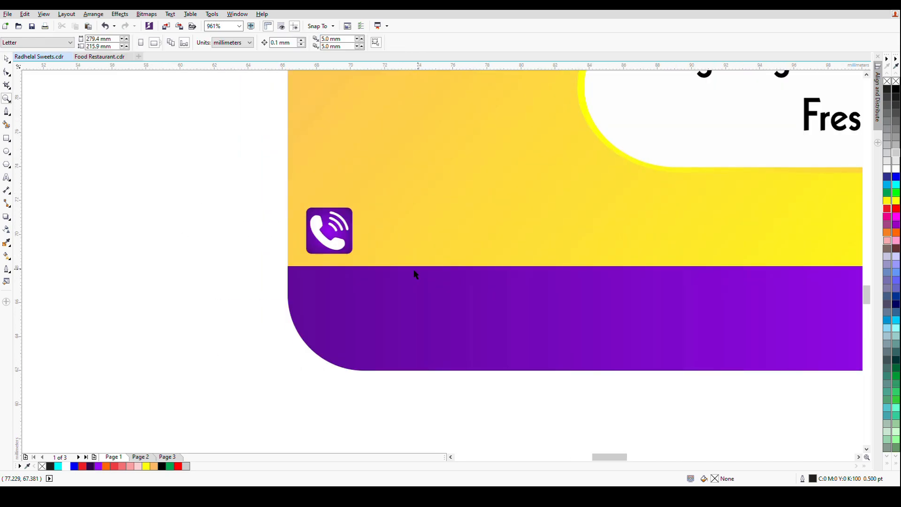
{"action": "scroll", "coordinate": [376, 248], "scroll_direction": "up", "scroll_amount": 4}
{"action": "left_click", "coordinate": [364, 241]}
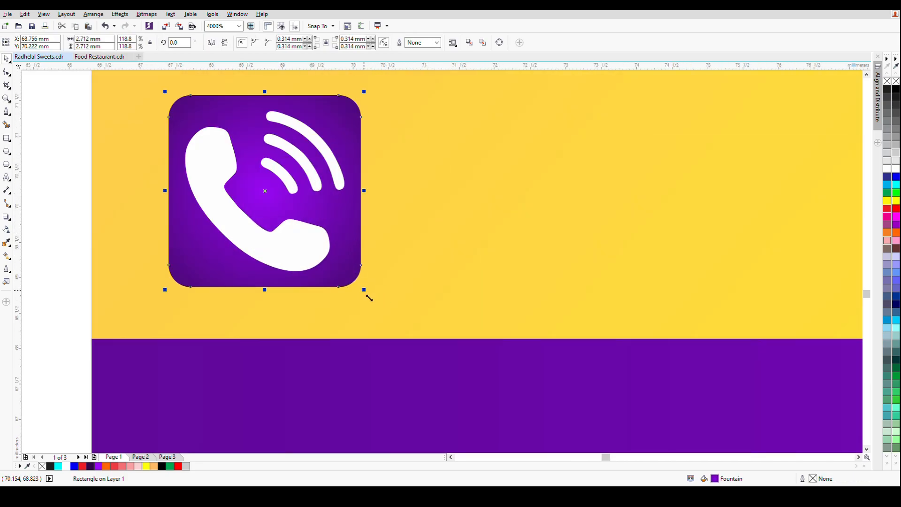
{"action": "left_click_drag", "start_coordinate": [364, 290], "coordinate": [370, 296]}
- Nudge the phone icon and its purple box together 0.5 mm right and 0.6 mm up
{"action": "scroll", "coordinate": [302, 264], "scroll_direction": "down", "scroll_amount": 2}
{"action": "scroll", "coordinate": [281, 251], "scroll_direction": "right", "scroll_amount": 2}
{"action": "left_click_drag", "start_coordinate": [158, 194], "coordinate": [305, 302]}
{"action": "scroll", "coordinate": [259, 252], "scroll_direction": "down", "scroll_amount": 1}
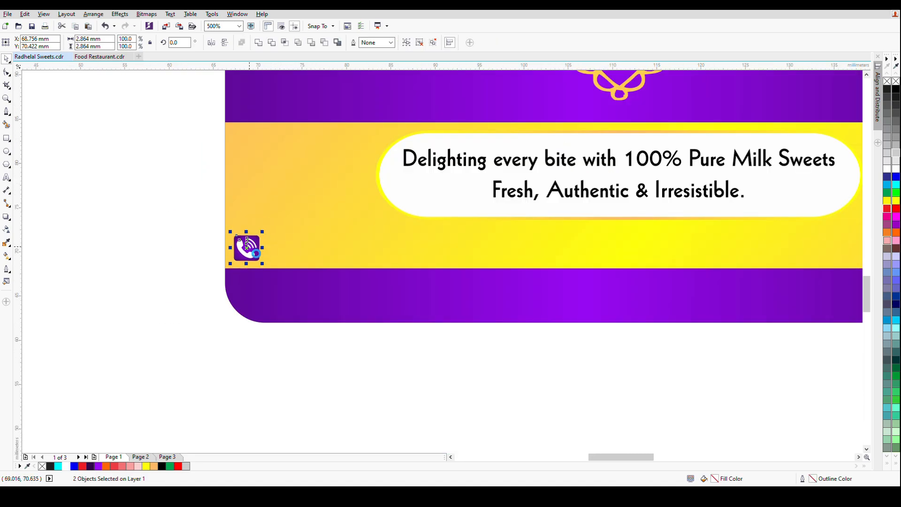
{"action": "key", "text": "Right"}
{"action": "key", "text": "Right"}
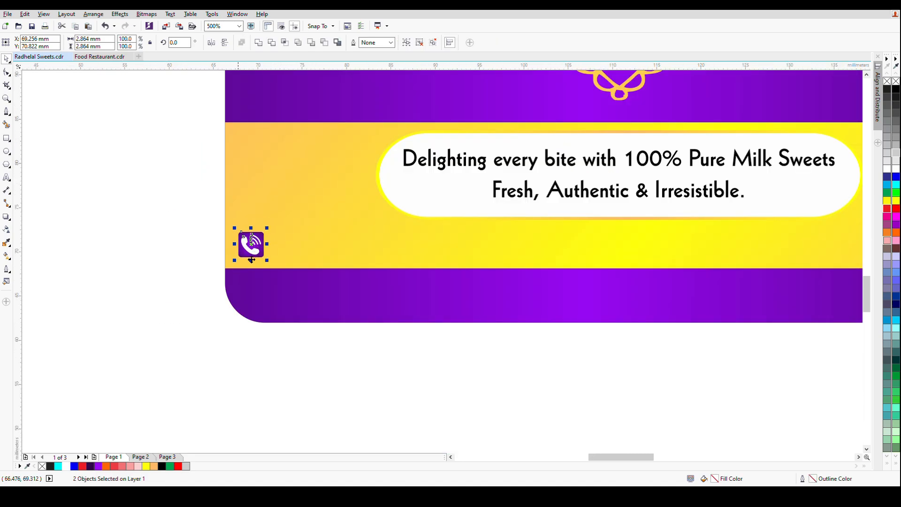
- Place two copies of the phone icon box to its right along the yellow band, about 26 mm apart
{"action": "left_click_drag", "start_coordinate": [262, 252], "coordinate": [488, 253]}
{"action": "right_click", "coordinate": [488, 254]}
{"action": "left_click_drag", "start_coordinate": [499, 324], "coordinate": [374, 355]}
{"action": "key", "text": "ctrl+r"}
{"action": "left_click", "coordinate": [541, 417]}
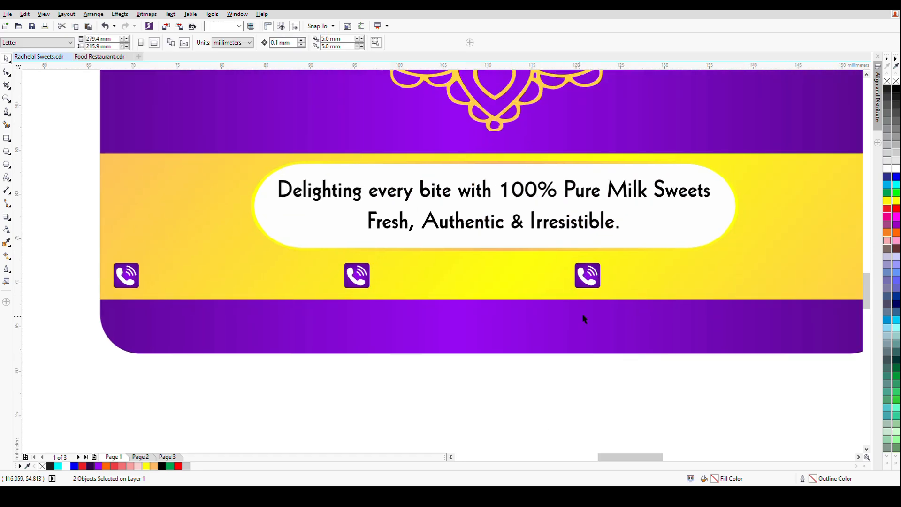
- Delete the phone glyphs from the two copied boxes, keeping the empty purple squares
{"action": "left_click", "coordinate": [589, 281]}
{"action": "key", "text": "Delete"}
{"action": "left_click", "coordinate": [358, 285]}
{"action": "key", "text": "Delete"}
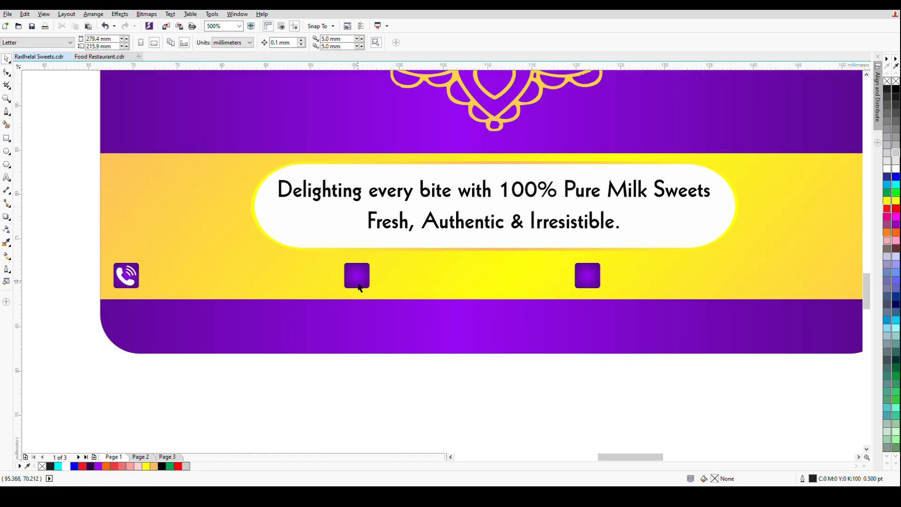
- Copy the globe and location pin icons from page 2 and paste them on the card page
{"action": "key", "text": "Page_Down"}
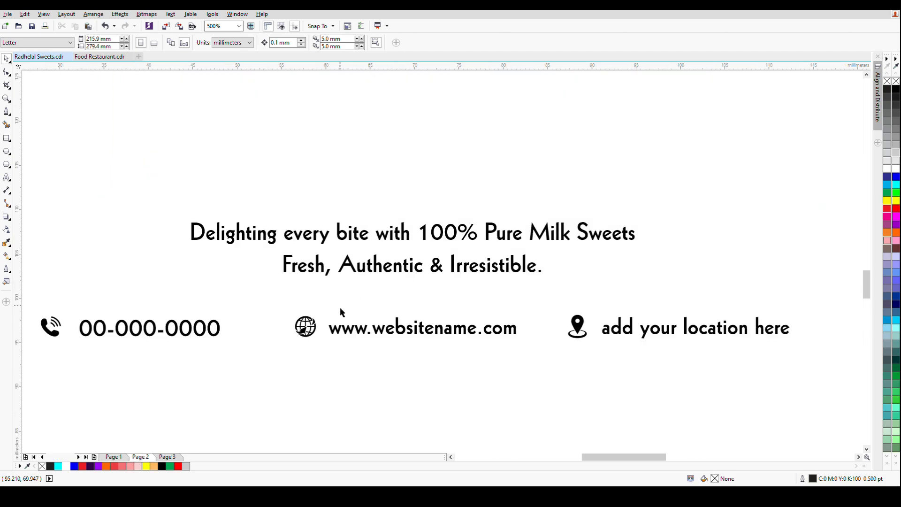
{"action": "left_click", "coordinate": [310, 337]}
{"action": "left_click", "coordinate": [577, 334], "text": "shift"}
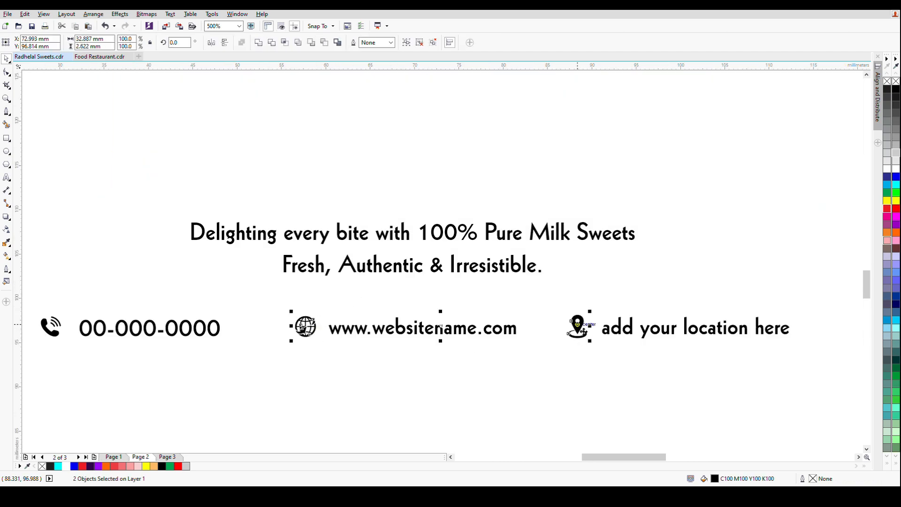
{"action": "key", "text": "ctrl+c"}
{"action": "key", "text": "Page_Up"}
{"action": "key", "text": "ctrl+v"}
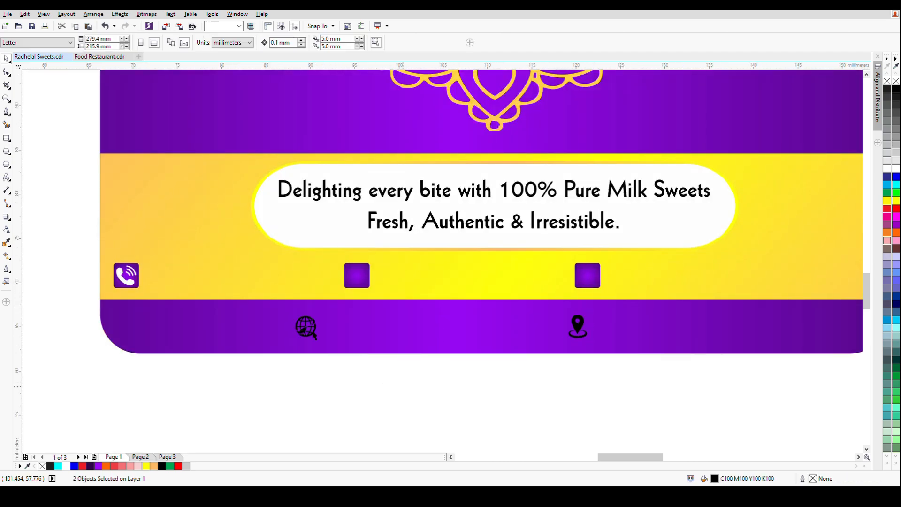
- Centre the globe icon in the middle purple box and the location pin in the right-hand one
{"action": "left_click", "coordinate": [312, 331]}
{"action": "left_click", "coordinate": [307, 328]}
{"action": "left_click", "coordinate": [359, 278], "text": "shift"}
{"action": "key", "text": "c"}
{"action": "key", "text": "e"}
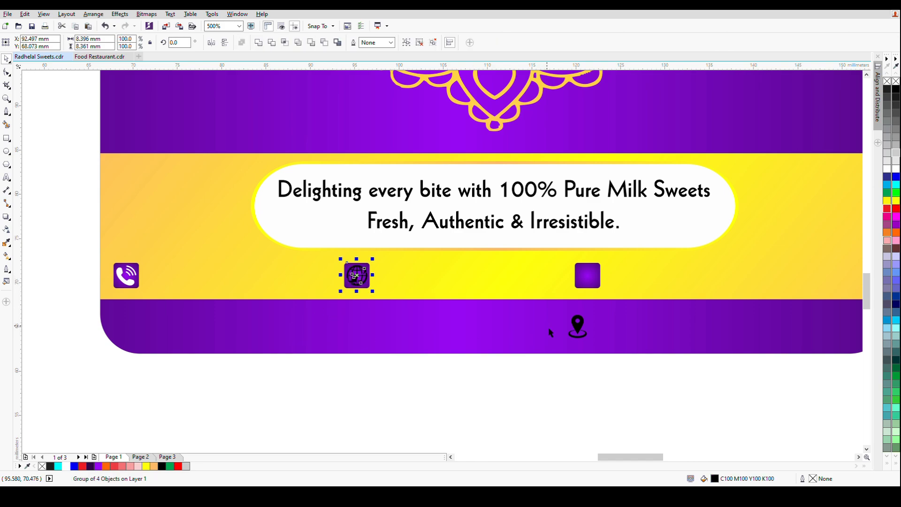
{"action": "left_click", "coordinate": [577, 329]}
{"action": "left_click", "coordinate": [588, 275], "text": "shift"}
{"action": "key", "text": "c"}
{"action": "key", "text": "e"}
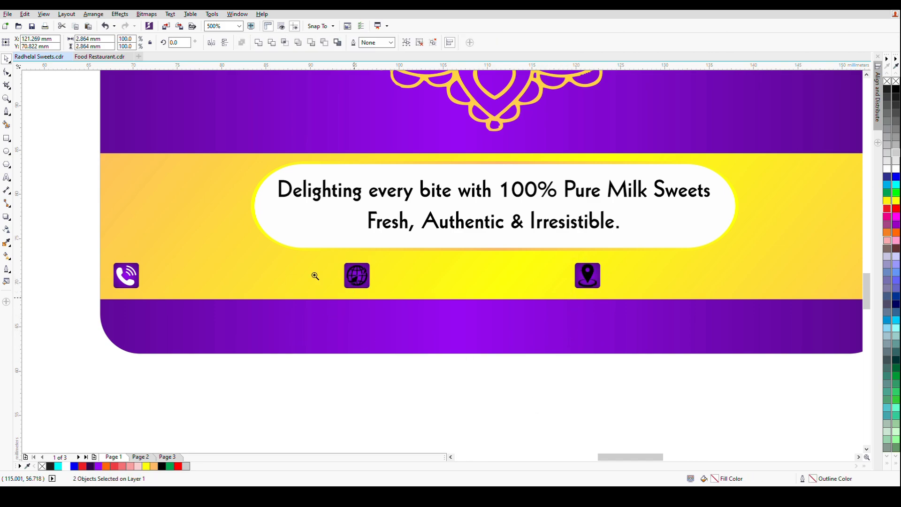
- Fill the globe and location pin icons with white
{"action": "left_click_drag", "start_coordinate": [304, 262], "coordinate": [142, 331]}
{"action": "left_click", "coordinate": [257, 192]}
{"action": "left_click", "coordinate": [66, 467]}
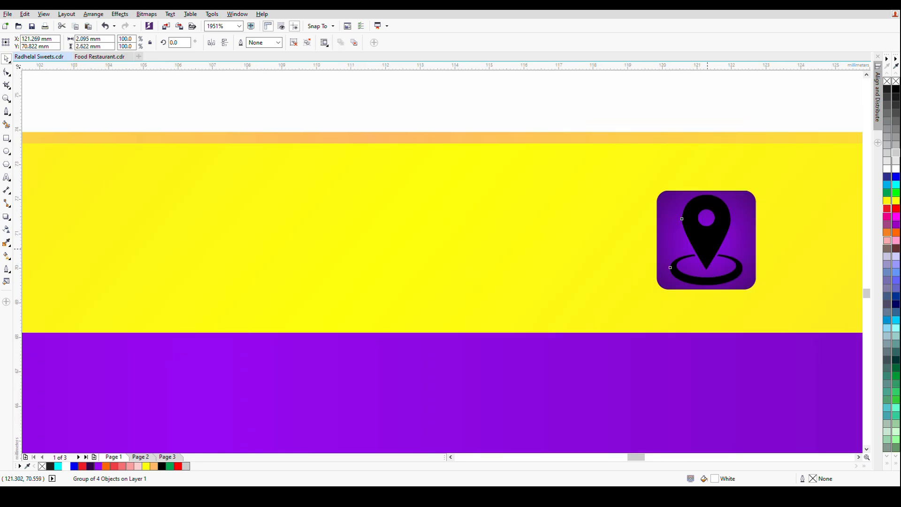
{"action": "left_click", "coordinate": [66, 466]}
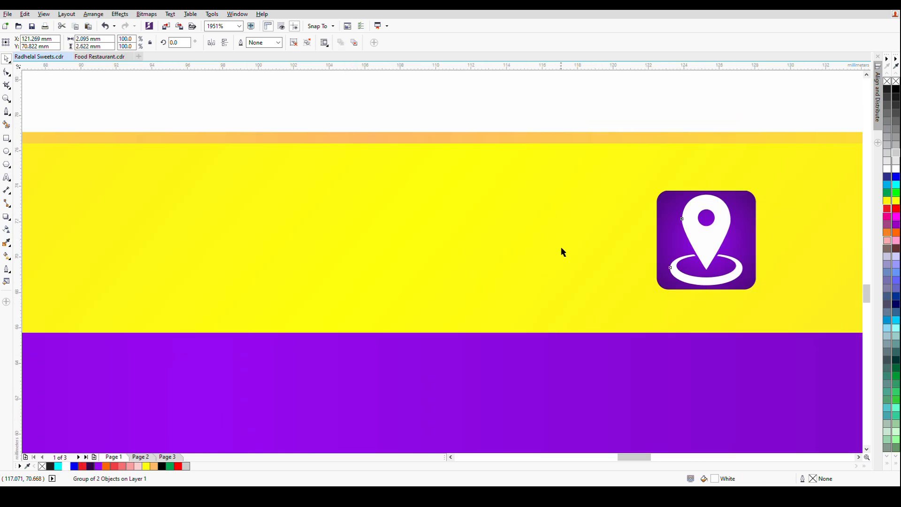
{"action": "scroll", "coordinate": [561, 246], "scroll_direction": "down", "scroll_amount": 3}
{"action": "scroll", "coordinate": [571, 388], "scroll_direction": "left", "scroll_amount": 2}
{"action": "left_click", "coordinate": [464, 413]}
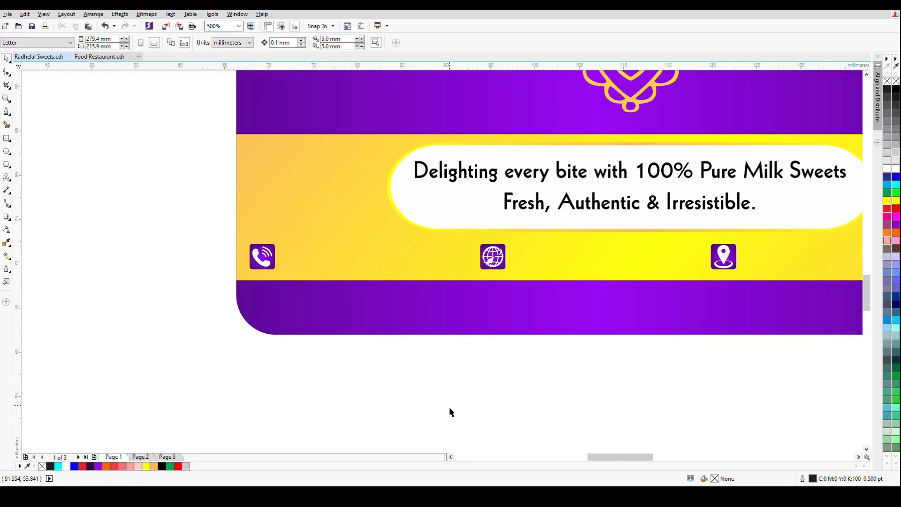
- Shift the three icon boxes together slightly to the right within the yellow band
{"action": "left_click_drag", "start_coordinate": [806, 288], "coordinate": [807, 289]}
{"action": "left_click_drag", "start_coordinate": [731, 263], "coordinate": [736, 264]}
{"action": "left_click", "coordinate": [627, 390]}
- Copy the phone, website and location texts from page 2 and place them in the yellow band, with the phone text beside its icon
{"action": "key", "text": "Page_Down"}
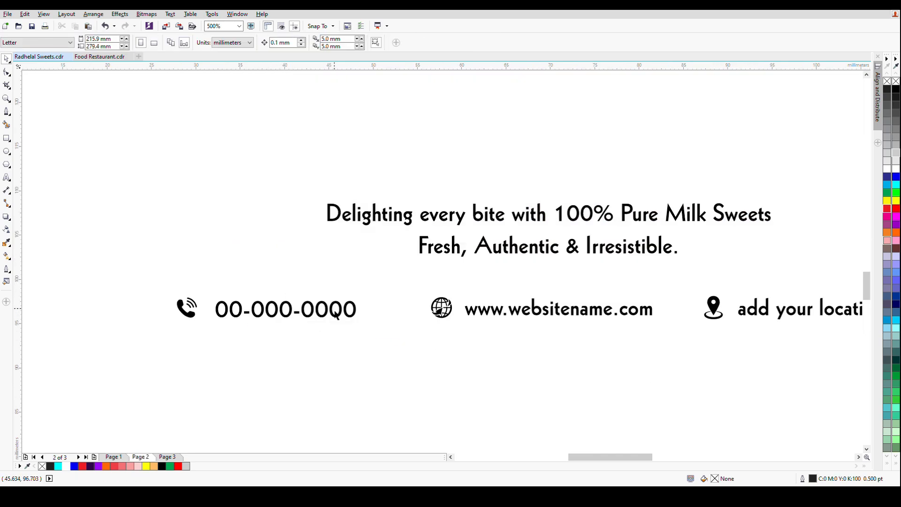
{"action": "left_click_drag", "start_coordinate": [204, 294], "coordinate": [359, 331]}
{"action": "left_click", "coordinate": [495, 317], "text": "shift"}
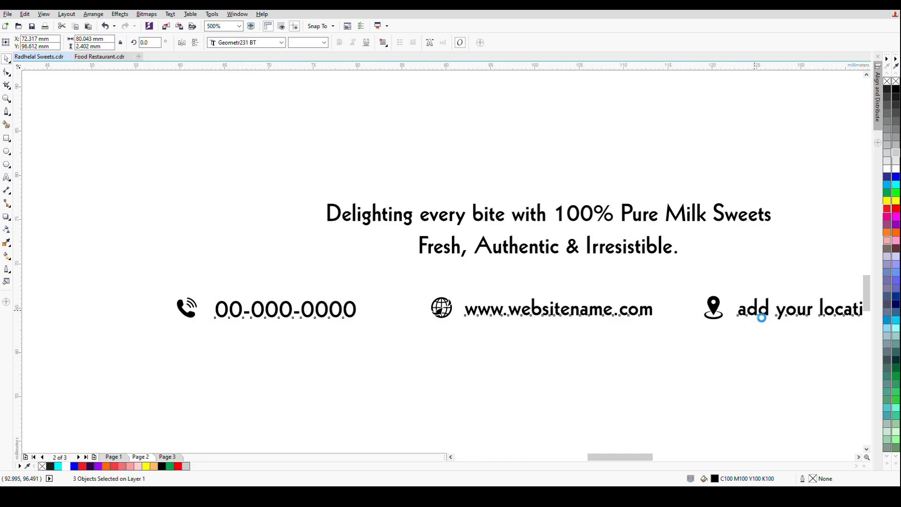
{"action": "key", "text": "Page_Up"}
{"action": "key", "text": "ctrl+v"}
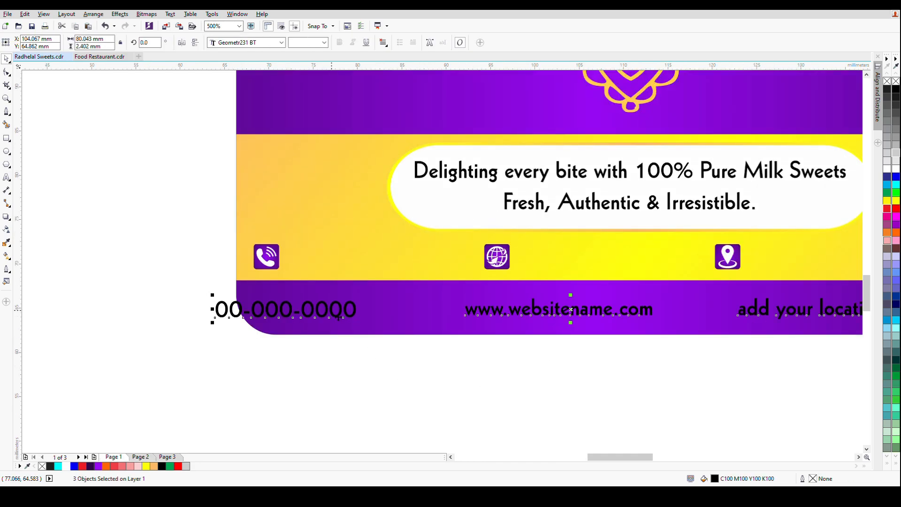
{"action": "left_click_drag", "start_coordinate": [330, 317], "coordinate": [407, 263]}
{"action": "left_click_drag", "start_coordinate": [492, 333], "coordinate": [326, 362]}
{"action": "key", "text": "Escape"}
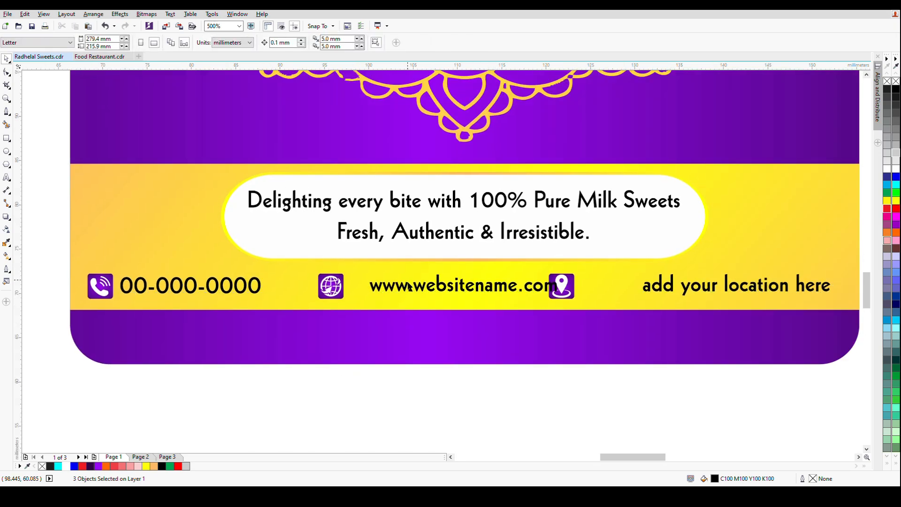
- Move the website text beside the globe box and the location text closer to the pin box
{"action": "left_click_drag", "start_coordinate": [400, 288], "coordinate": [379, 291]}
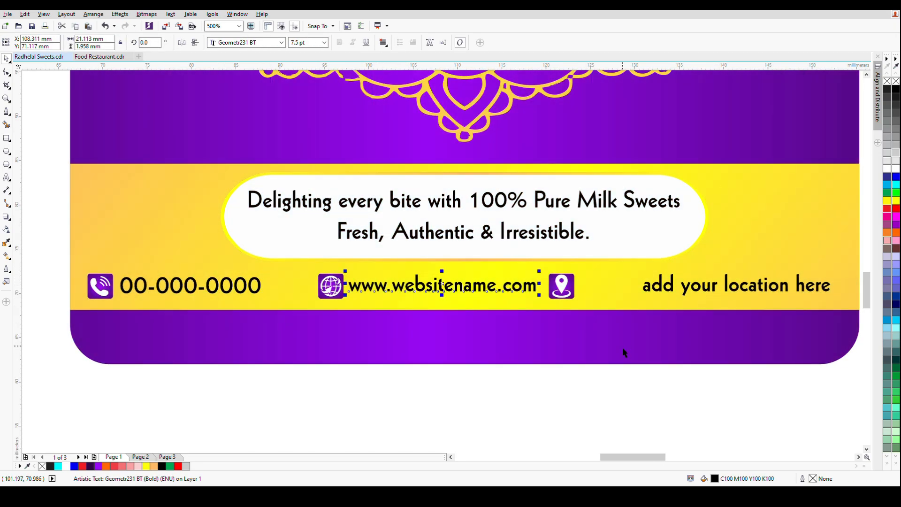
{"action": "left_click_drag", "start_coordinate": [622, 348], "coordinate": [368, 366]}
{"action": "left_click_drag", "start_coordinate": [443, 314], "coordinate": [394, 318]}
- Shift the location and website entries right with their icons for even spacing, and nudge the phone text slightly right
{"action": "left_click_drag", "start_coordinate": [653, 416], "coordinate": [282, 282]}
{"action": "left_click_drag", "start_coordinate": [315, 315], "coordinate": [368, 315]}
{"action": "scroll", "coordinate": [446, 393], "scroll_direction": "left", "scroll_amount": 5}
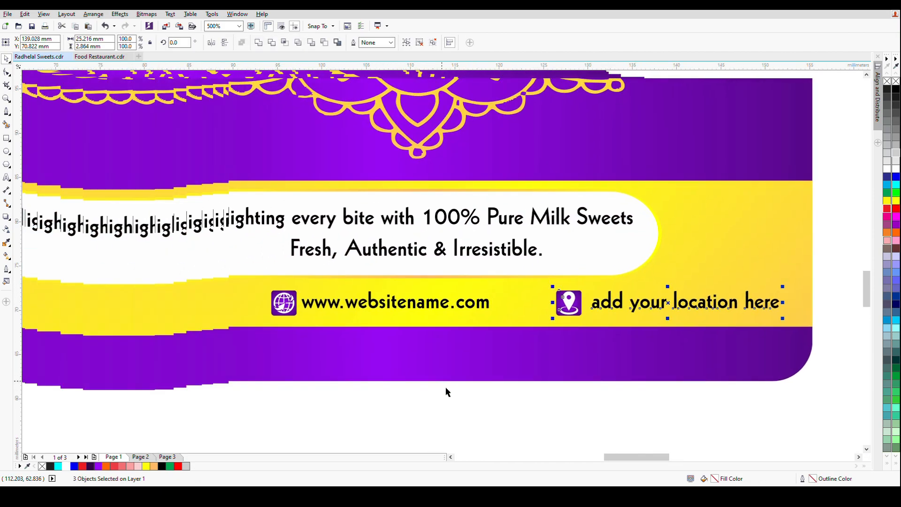
{"action": "left_click_drag", "start_coordinate": [529, 404], "coordinate": [260, 288]}
{"action": "left_click_drag", "start_coordinate": [299, 317], "coordinate": [307, 317]}
{"action": "scroll", "coordinate": [356, 366], "scroll_direction": "down", "scroll_amount": 2}
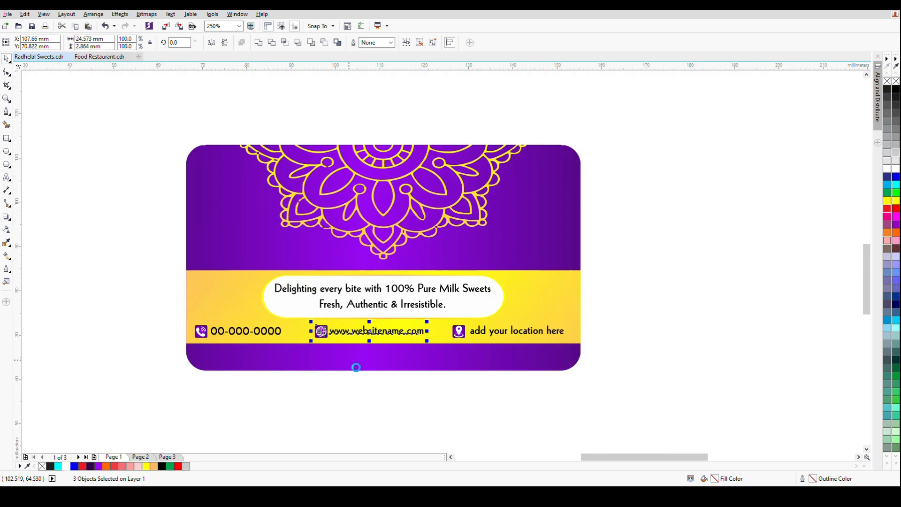
{"action": "left_click", "coordinate": [269, 335]}
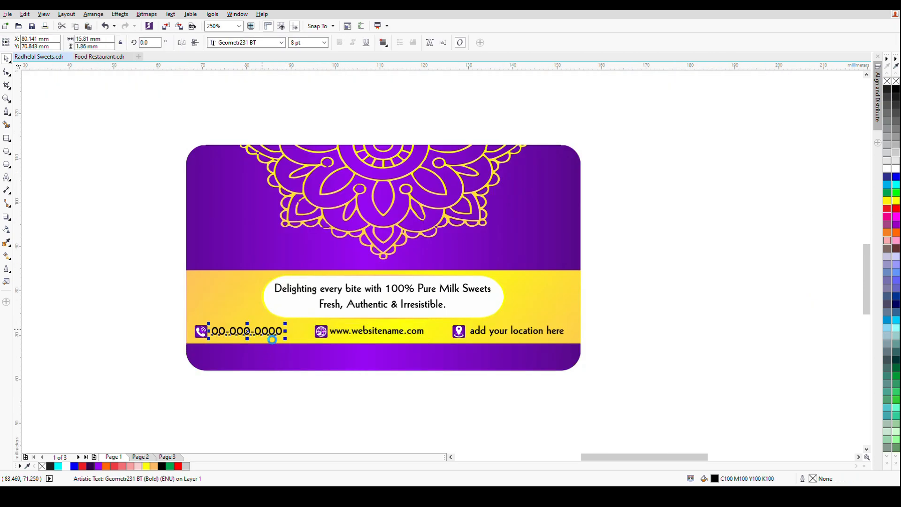
{"action": "left_click", "coordinate": [316, 417]}
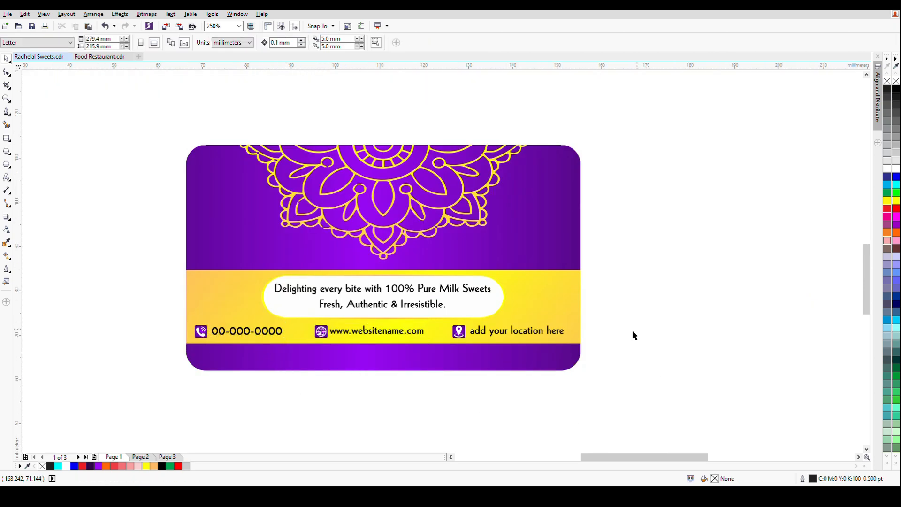
- Scale down the tagline with its pill and border, group them, and centre the group horizontally on the yellow band
{"action": "left_click_drag", "start_coordinate": [351, 283], "coordinate": [242, 268]}
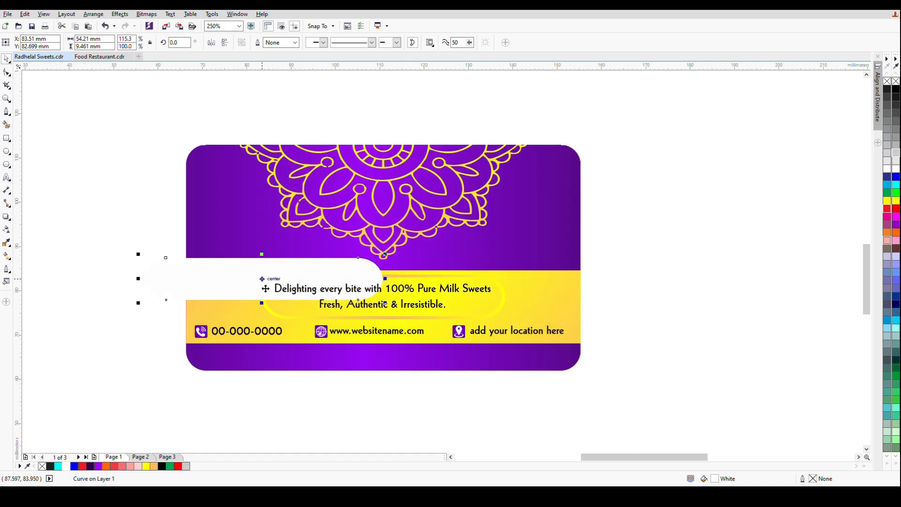
{"action": "key", "text": "ctrl+z"}
{"action": "left_click_drag", "start_coordinate": [147, 251], "coordinate": [581, 326]}
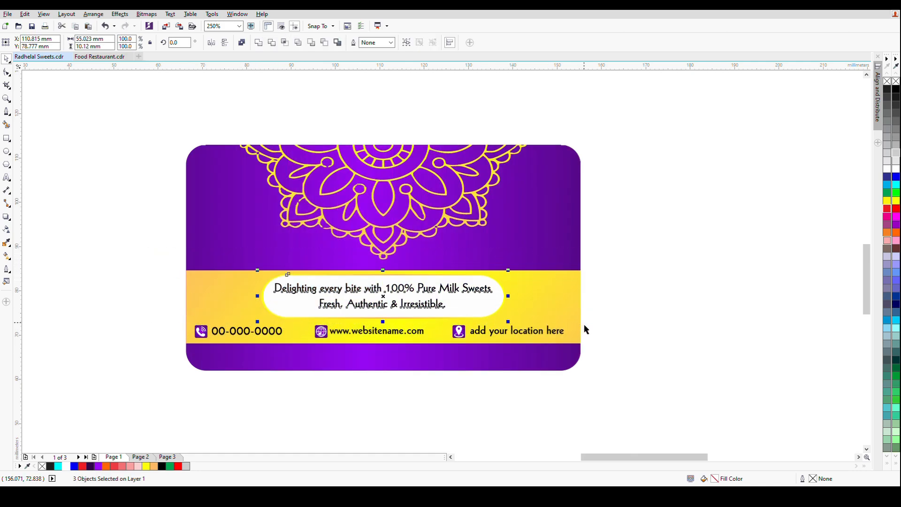
{"action": "scroll", "coordinate": [503, 322], "scroll_direction": "up", "scroll_amount": 2}
{"action": "left_click_drag", "start_coordinate": [522, 332], "coordinate": [505, 327]}
{"action": "key", "text": "ctrl+g"}
{"action": "left_click", "coordinate": [640, 297], "text": "shift"}
{"action": "key", "text": "c"}
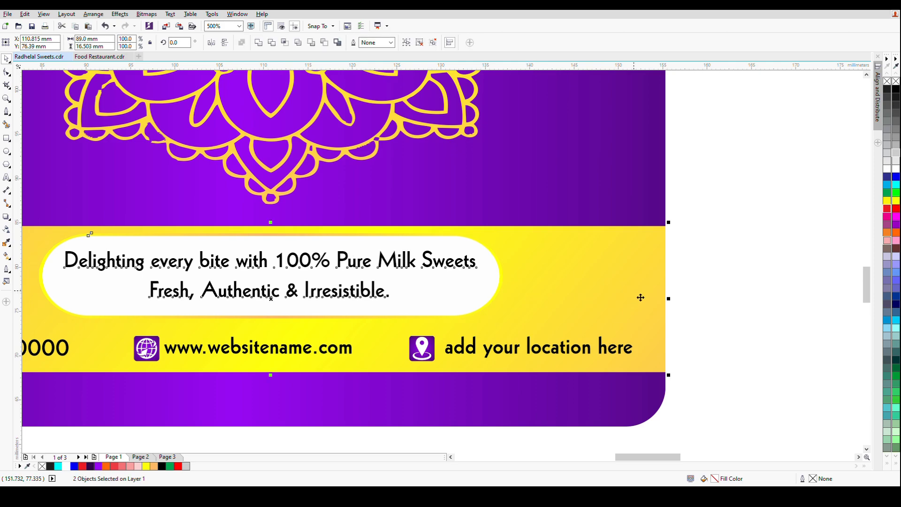
{"action": "key", "text": "Escape"}
{"action": "scroll", "coordinate": [441, 296], "scroll_direction": "down", "scroll_amount": 2}
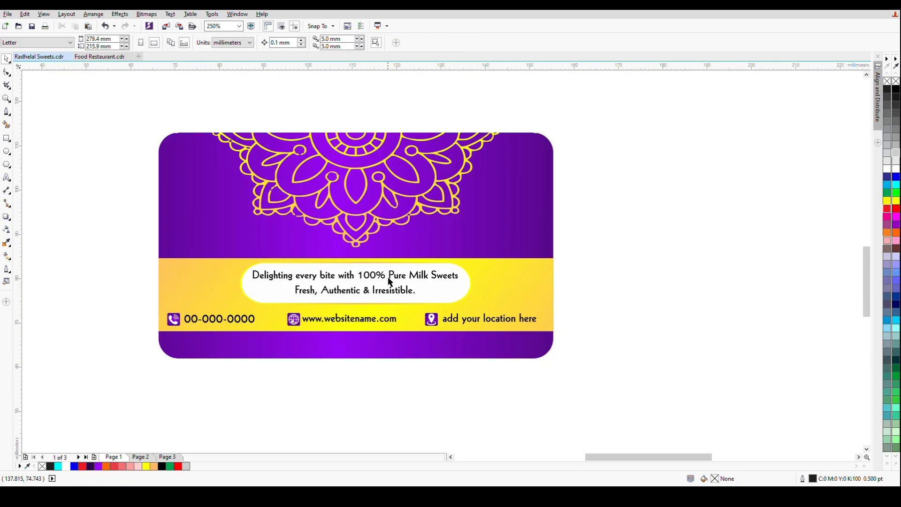
- Move the complete back side of the card straight up, closer beneath the front side
{"action": "scroll", "coordinate": [388, 277], "scroll_direction": "down", "scroll_amount": 2}
{"action": "left_click_drag", "start_coordinate": [228, 249], "coordinate": [483, 382]}
{"action": "left_click_drag", "start_coordinate": [413, 306], "coordinate": [429, 279]}
{"action": "left_click", "coordinate": [573, 269]}
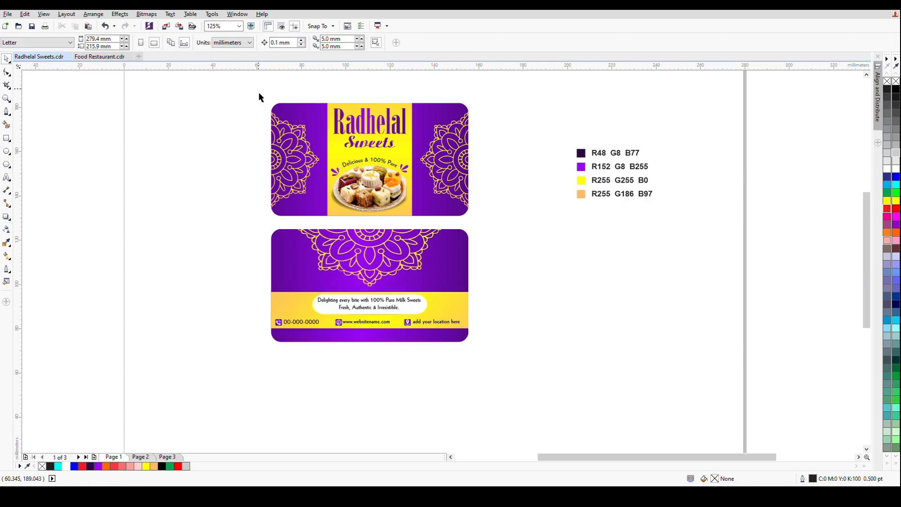
{"action": "left_click_drag", "start_coordinate": [260, 97], "coordinate": [522, 360]}
{"action": "key", "text": "shift+F2"}
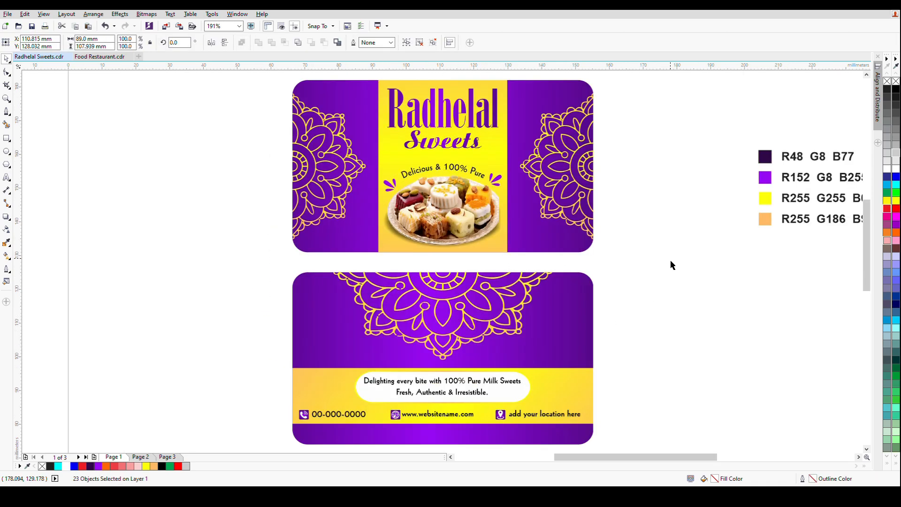
{"action": "left_click", "coordinate": [670, 261]}
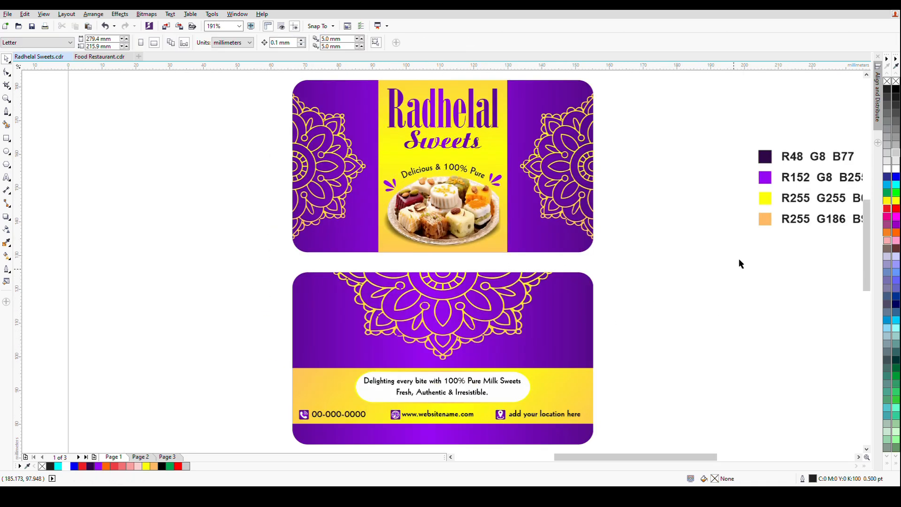